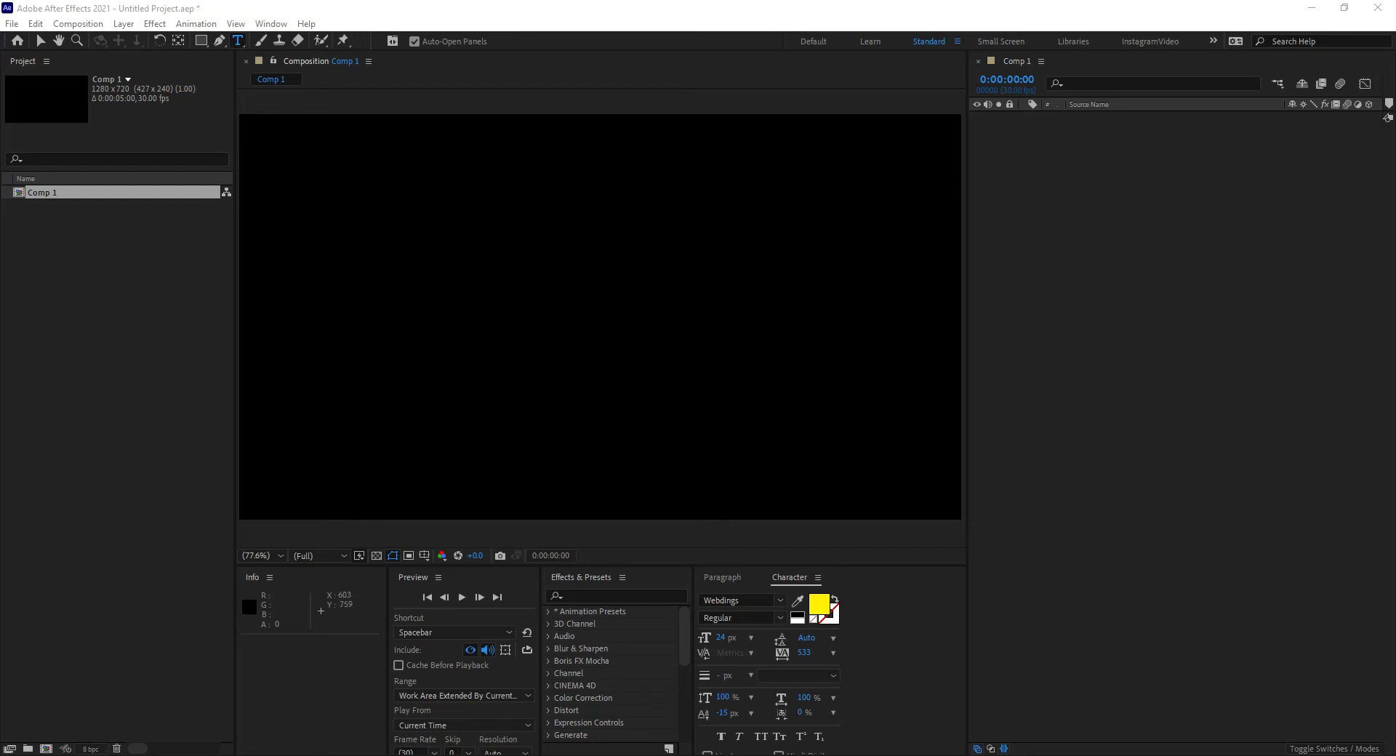
- Switch to Character Map, copy the solid square from the Webdings font (code 0x67), and return to After Effects
key(super)
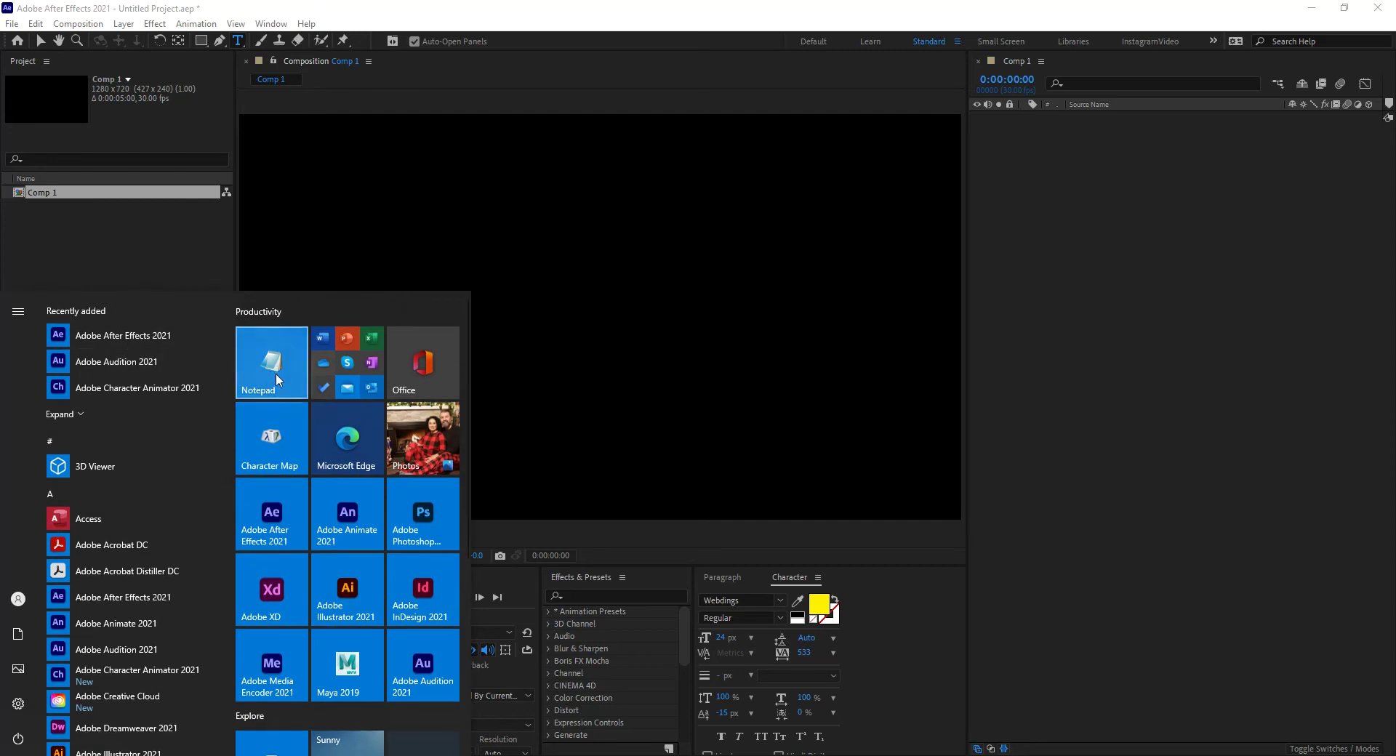
key(Escape)
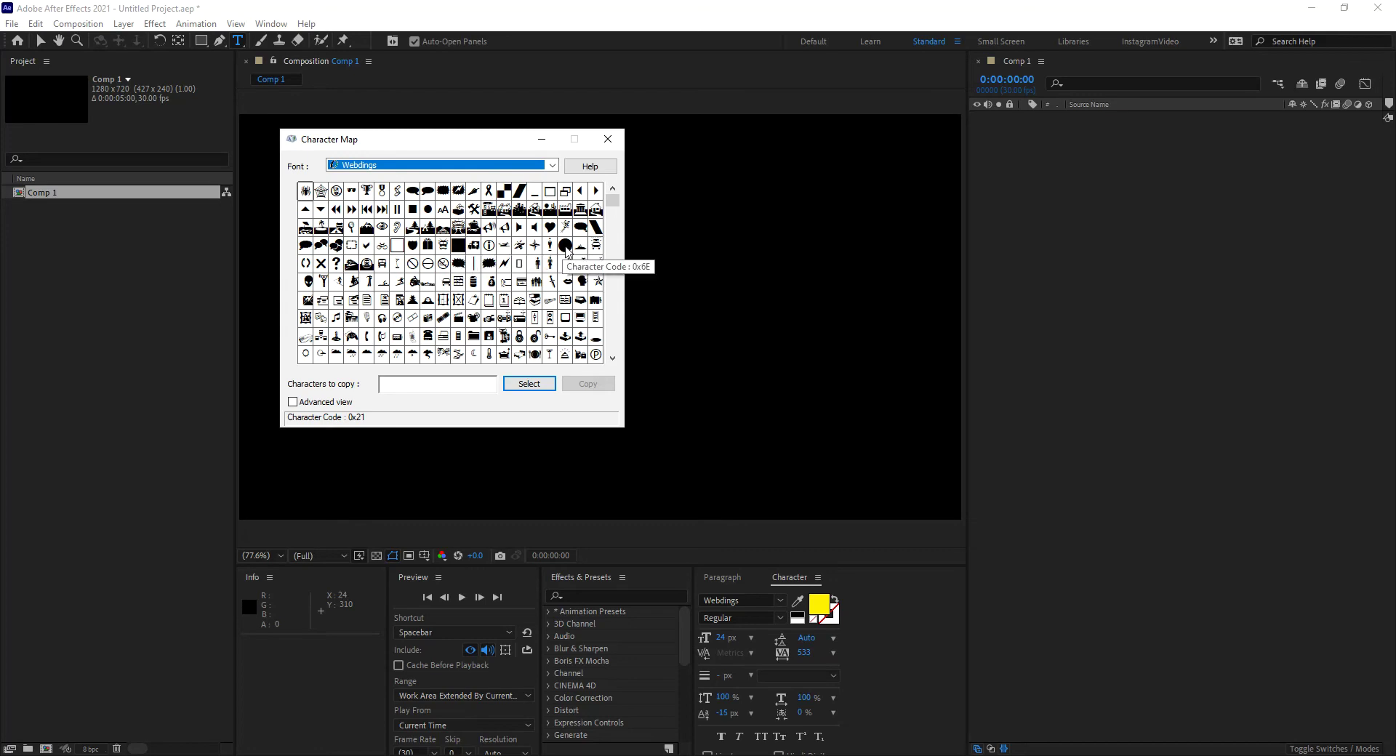
click(457, 245)
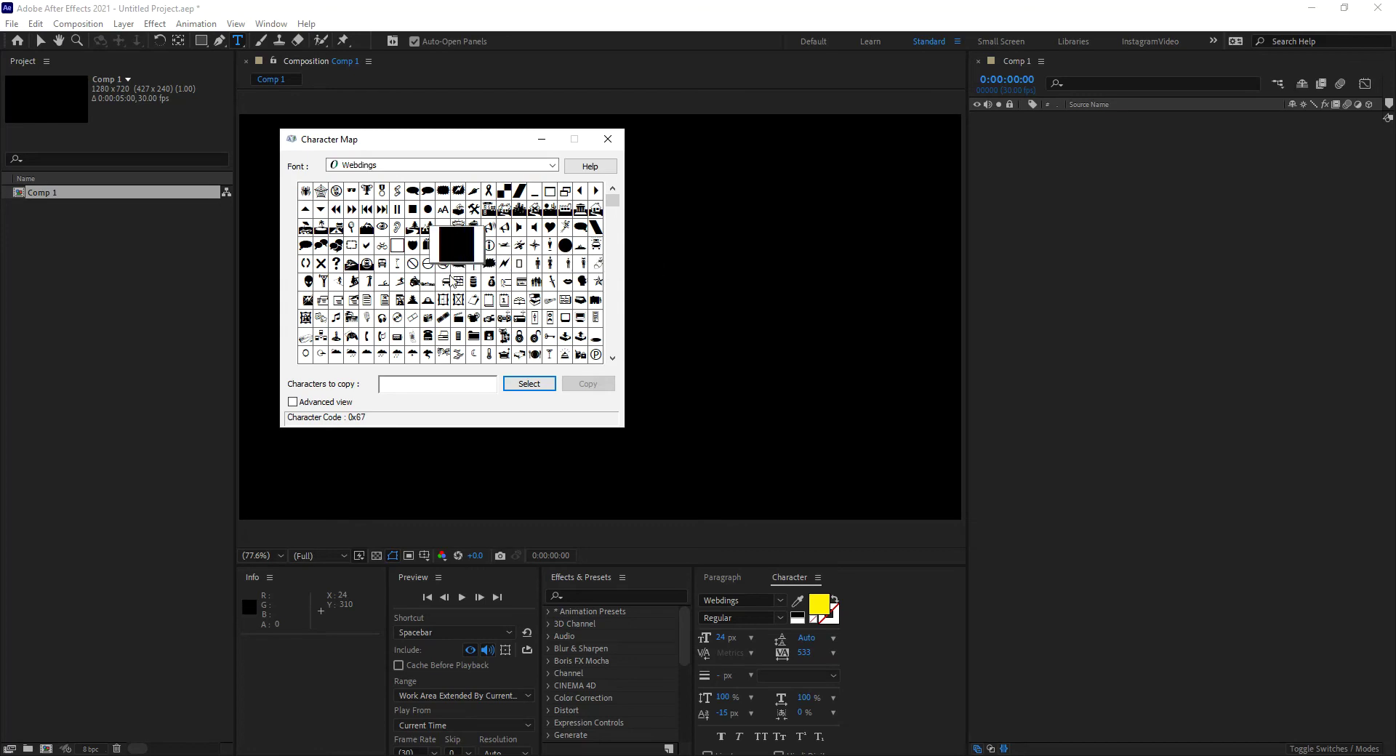
click(529, 385)
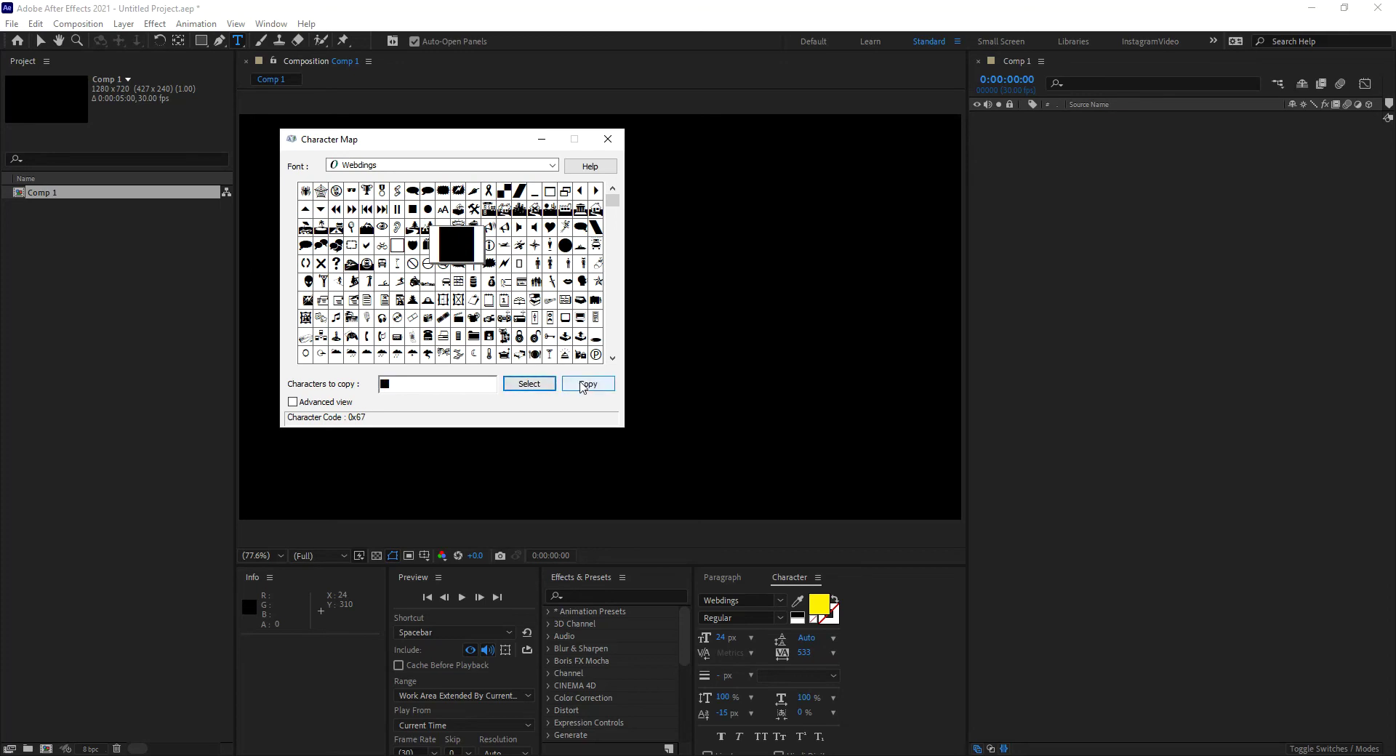
click(586, 384)
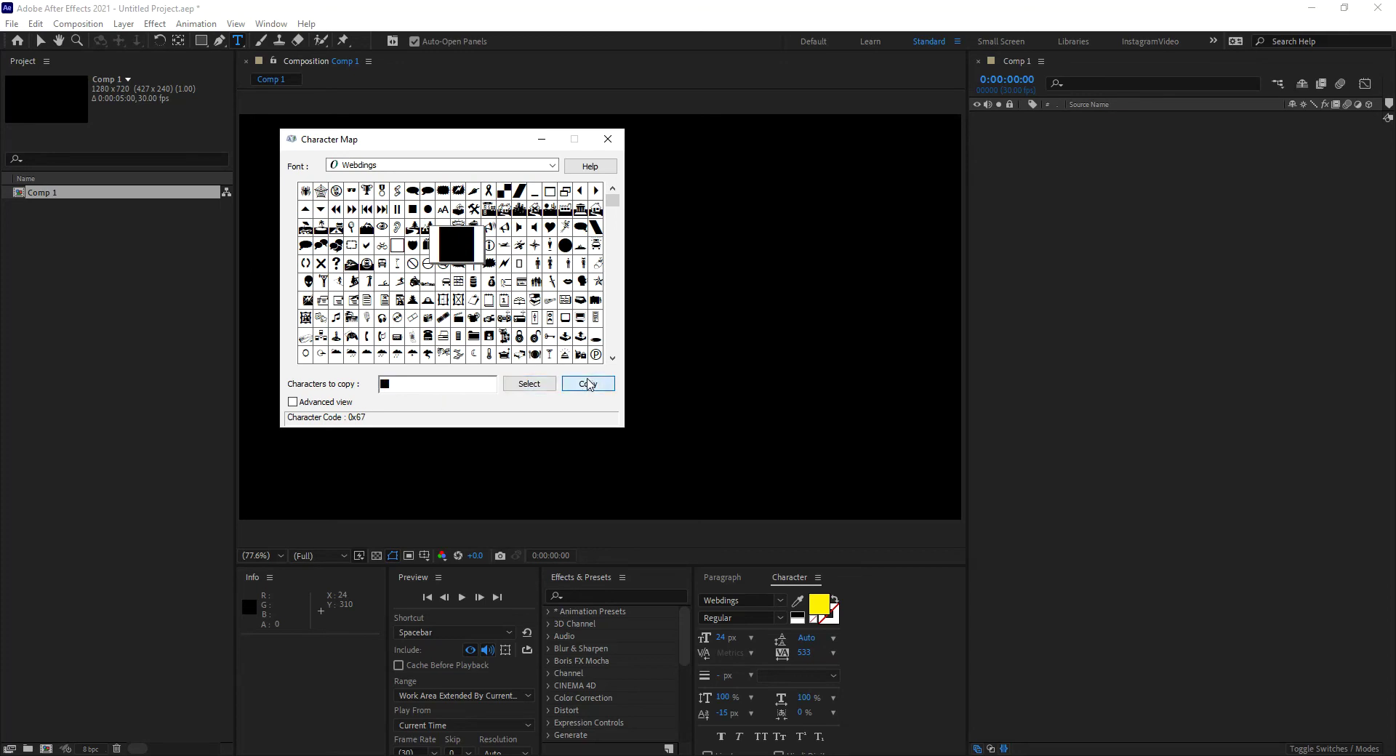
click(625, 21)
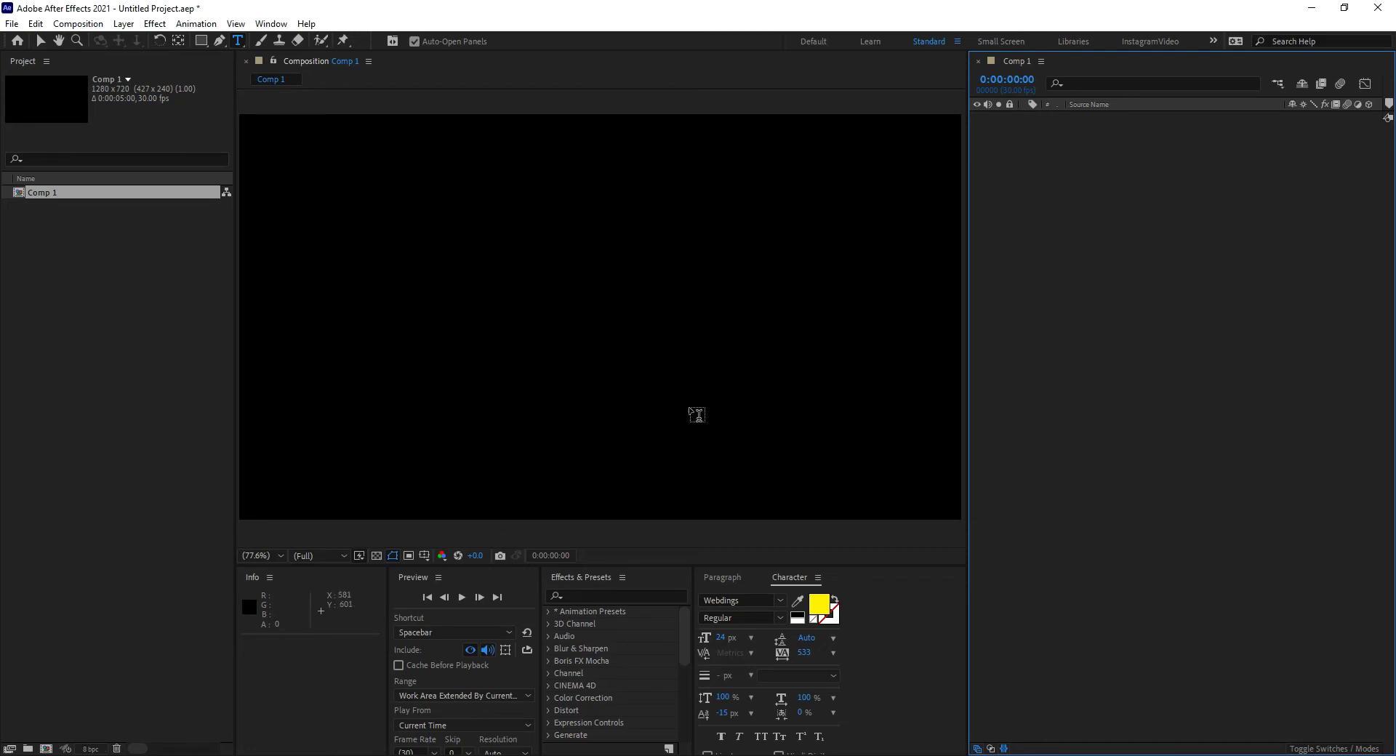
- Add an empty text layer to Comp 1 and set its character tracking to 0
right_click(1083, 165)
mouse_move(1147, 177)
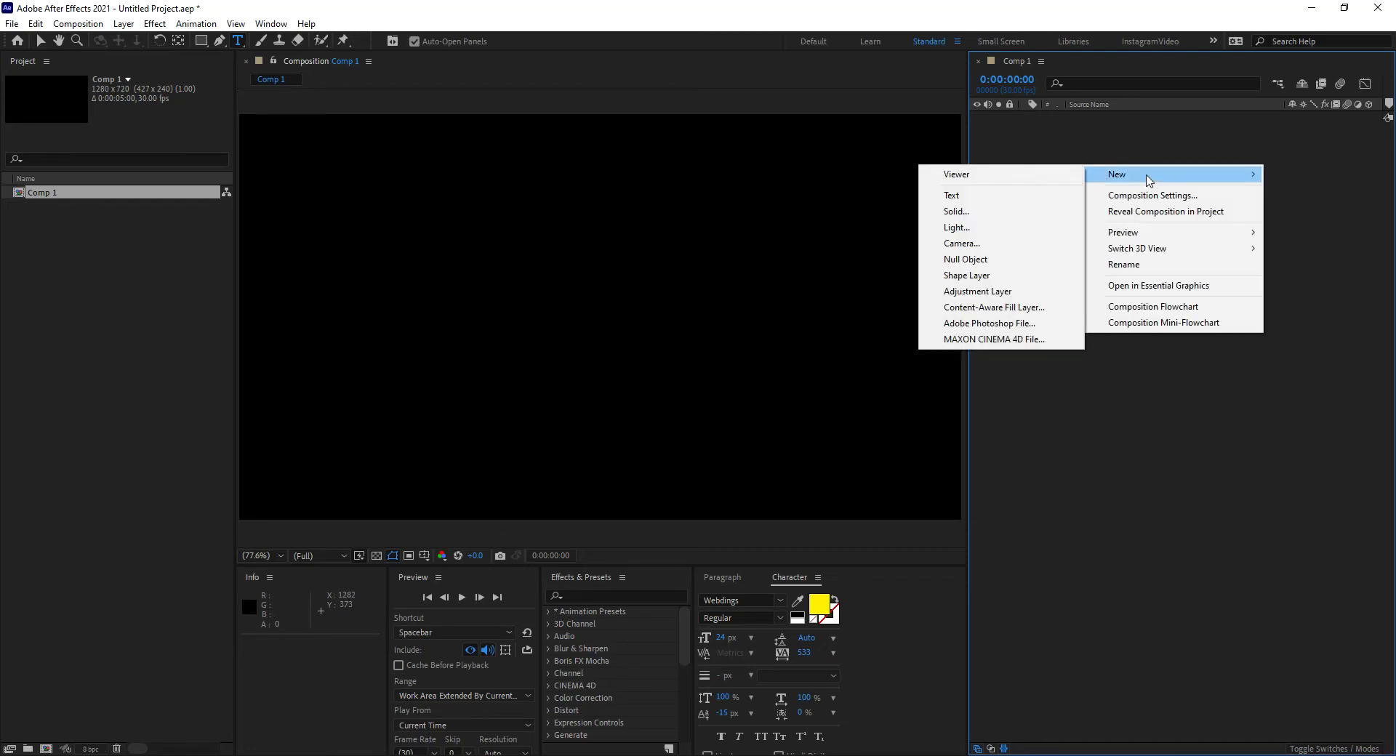
click(975, 194)
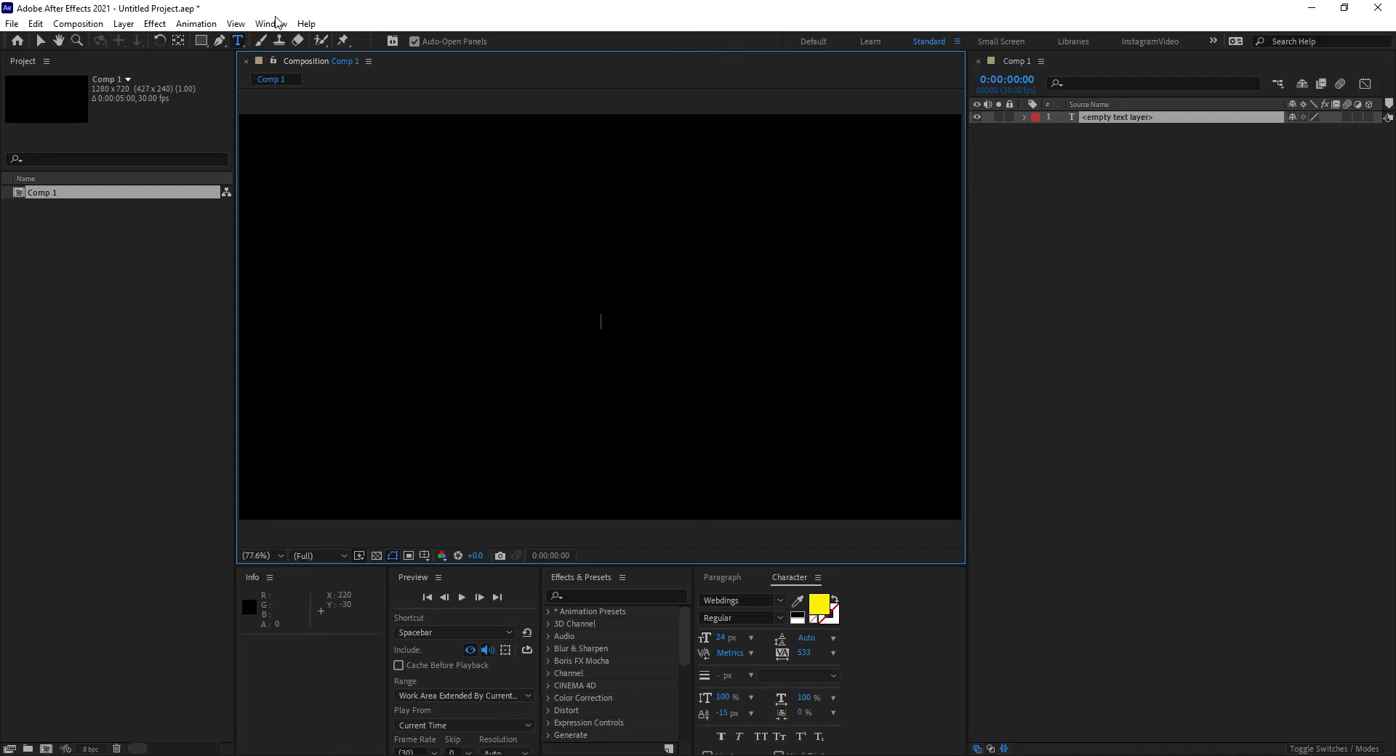
click(276, 24)
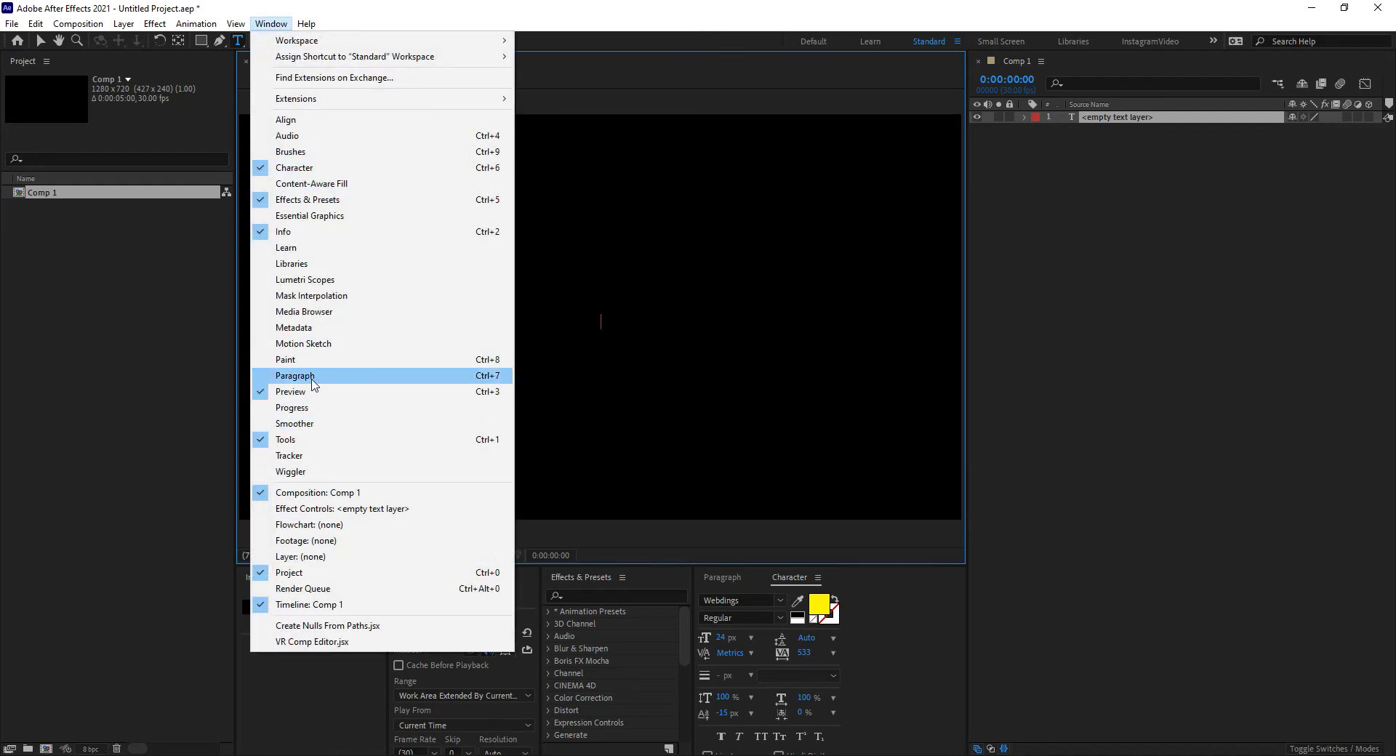
click(774, 548)
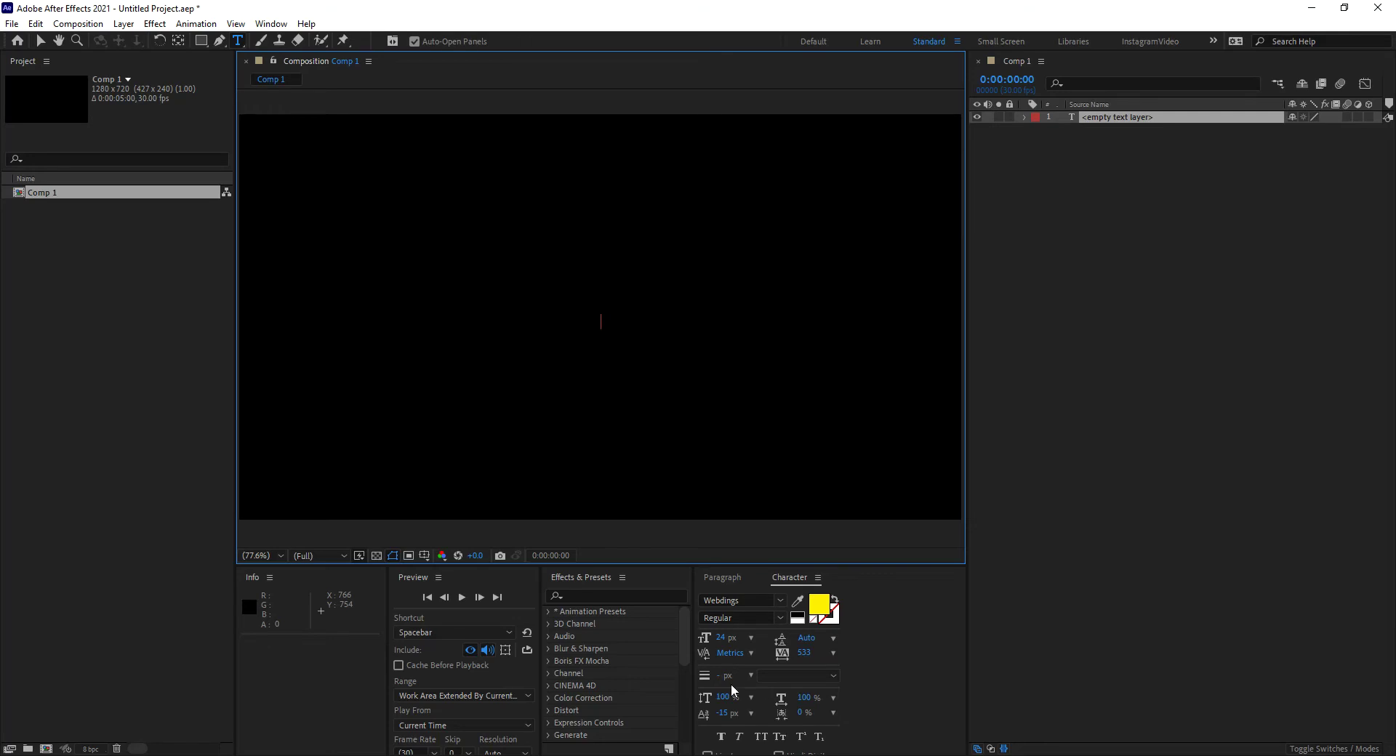
click(834, 653)
click(808, 520)
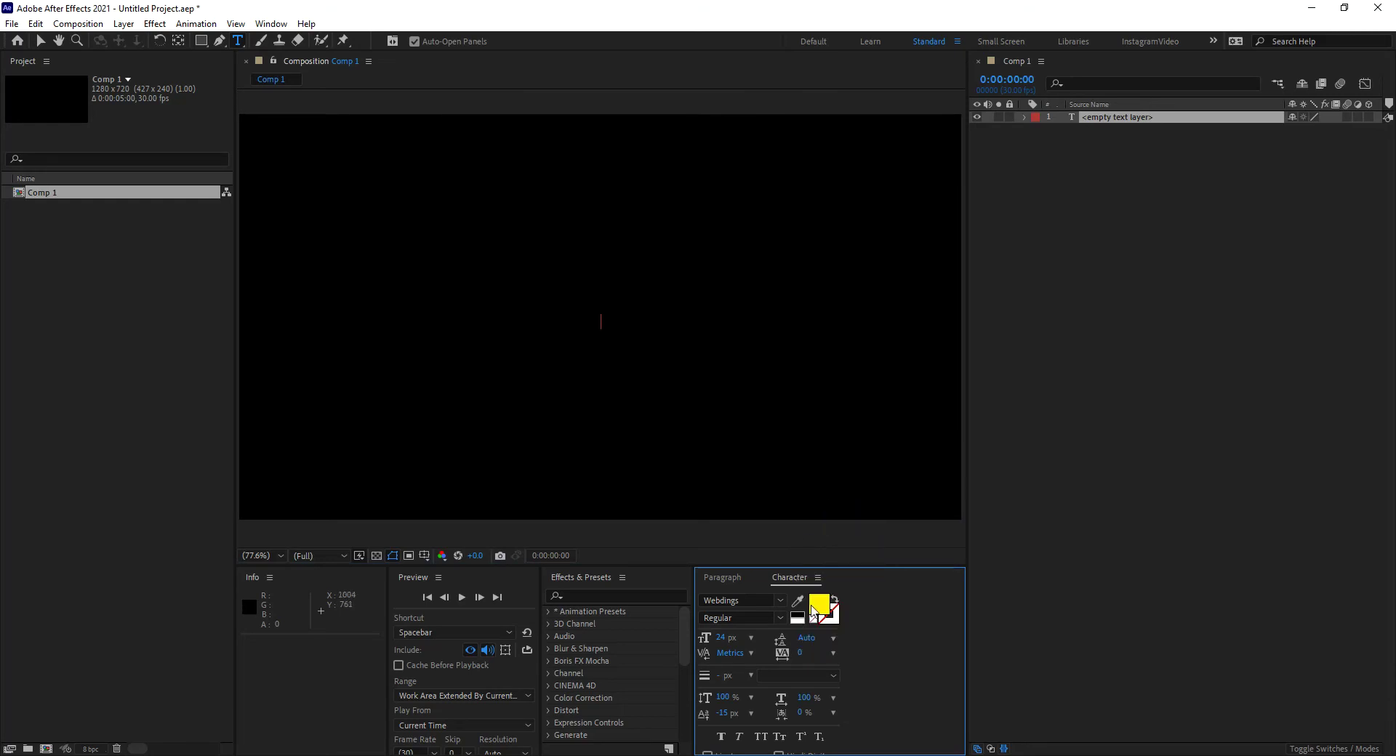
- Enter twelve "g" characters in the Webdings text layer to form a solid row of squares
text(g)
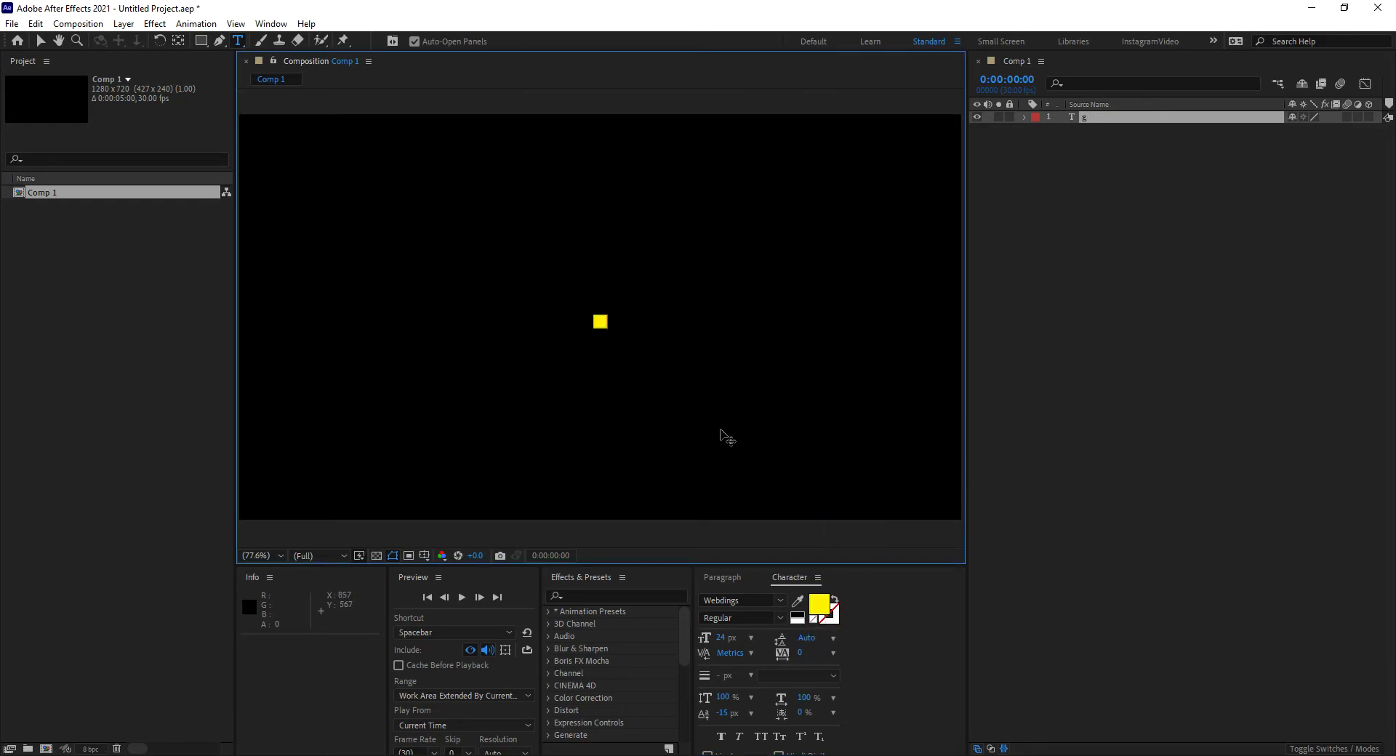
text(ggggg)
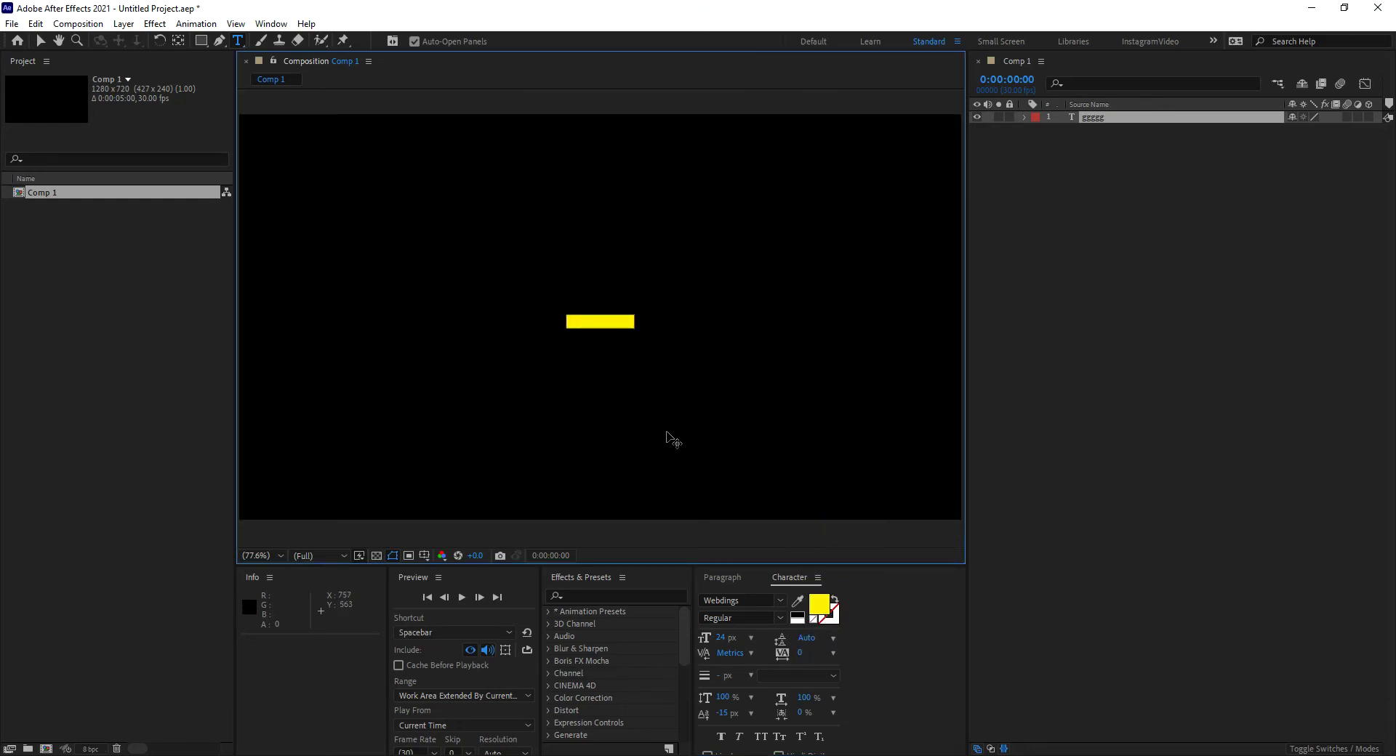
text(gggggg)
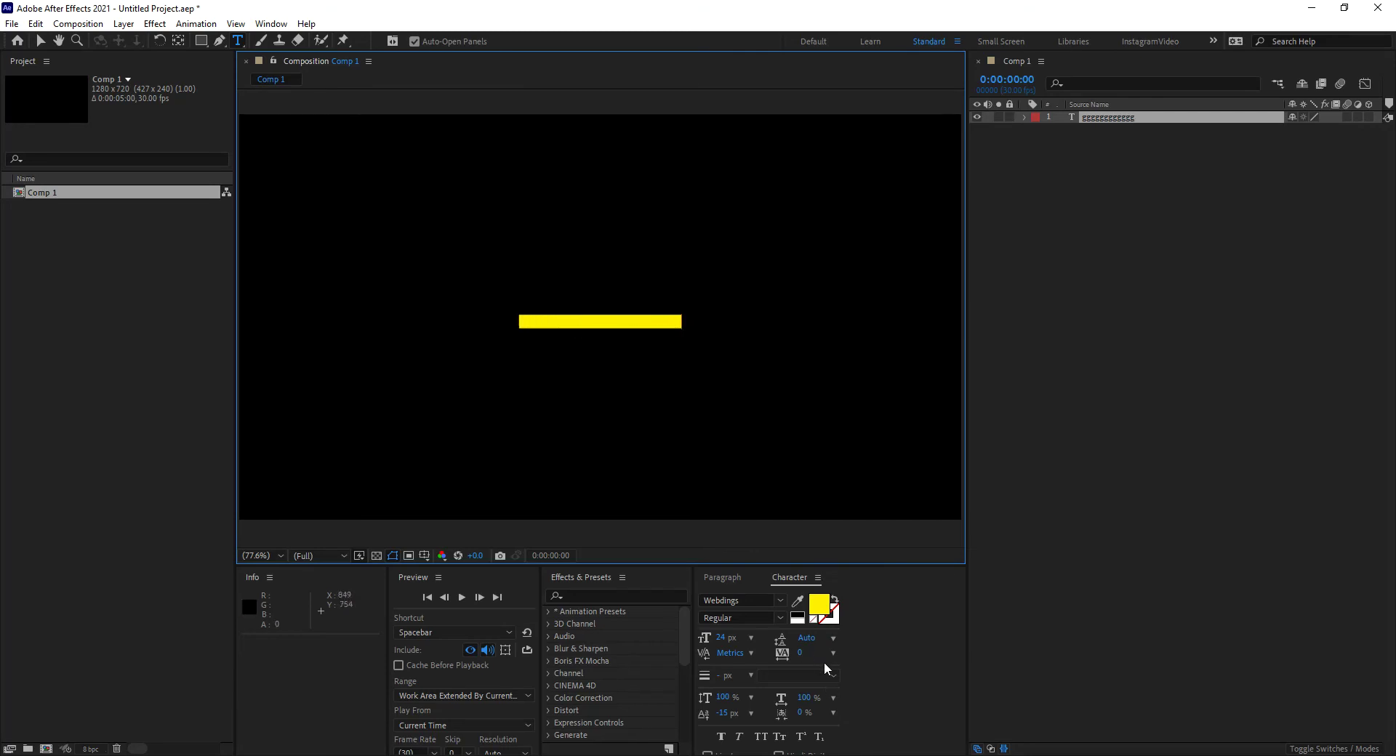
- Set the tracking of the whole row to 891 and extend the row to 27 squares across the composition
drag(801, 652, 895, 651)
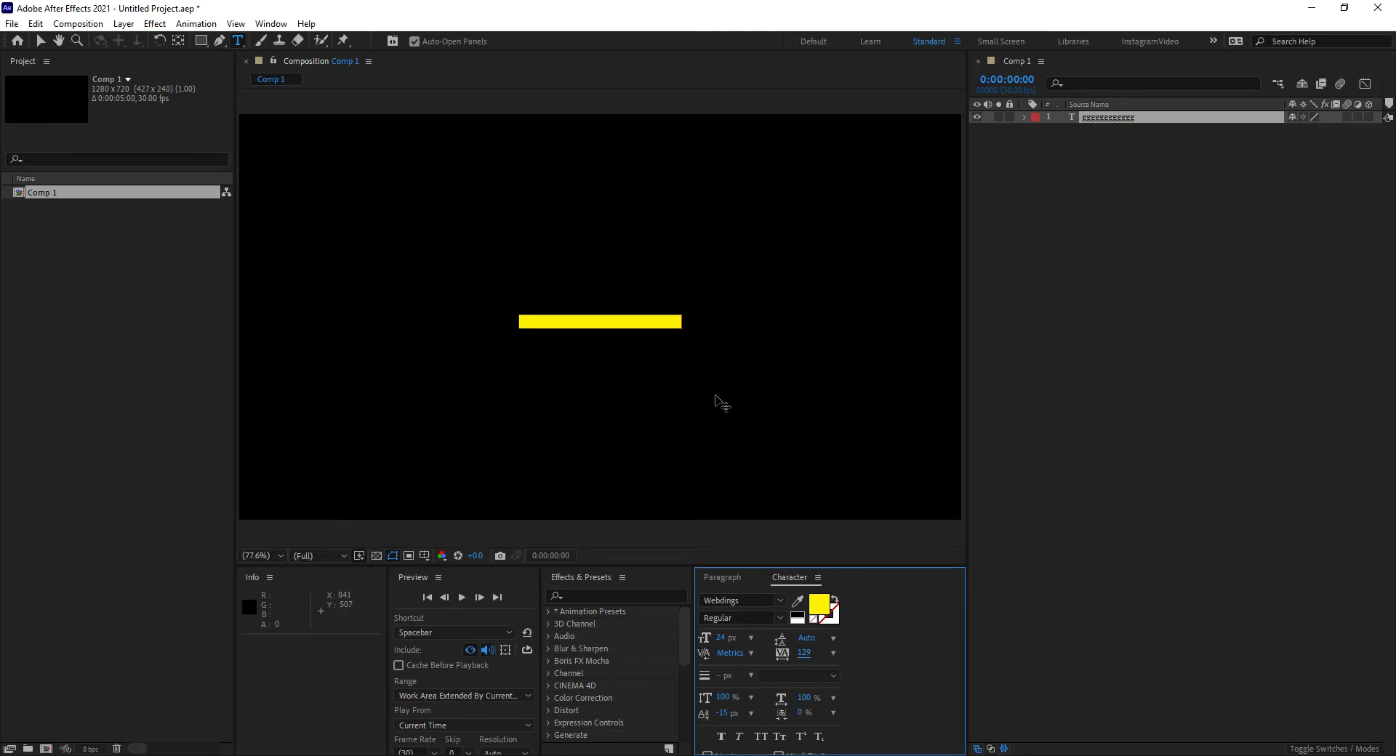
click(632, 322)
key(ctrl+a)
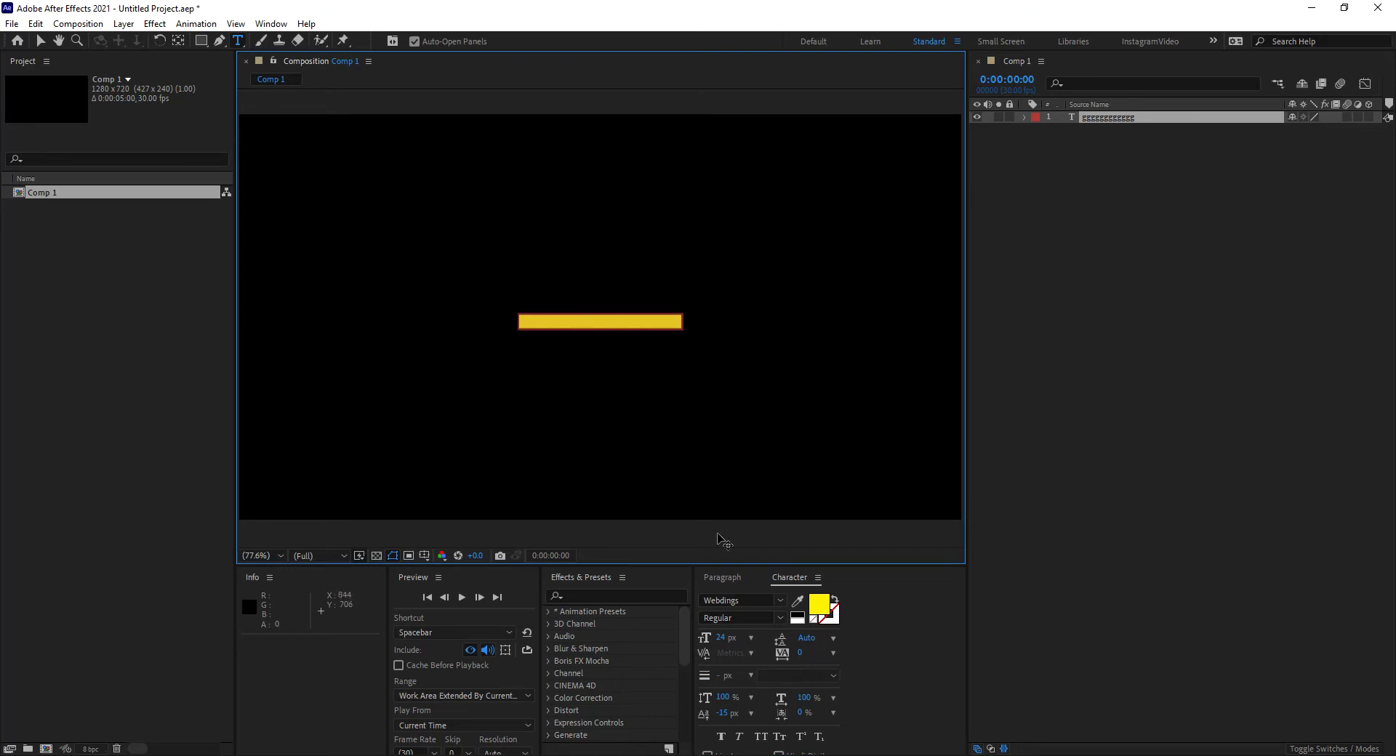
drag(800, 652, 963, 392)
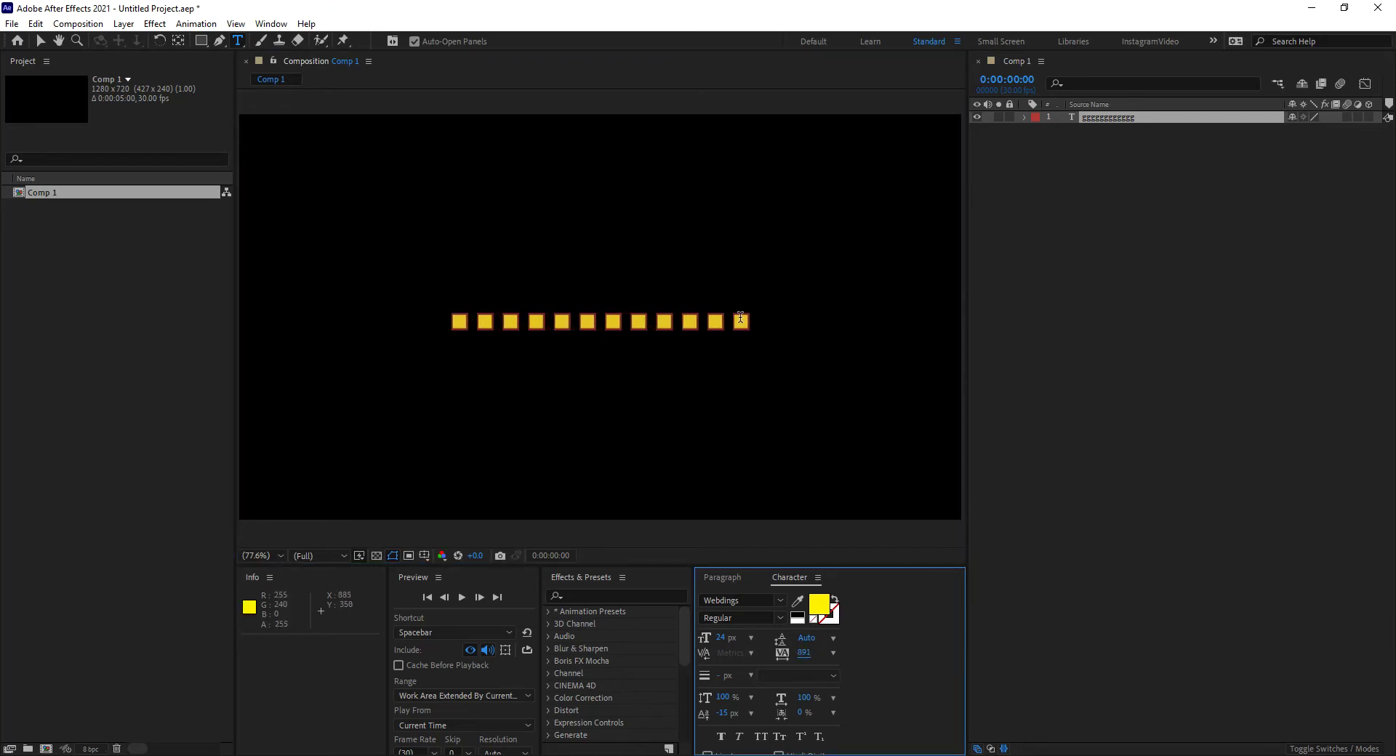
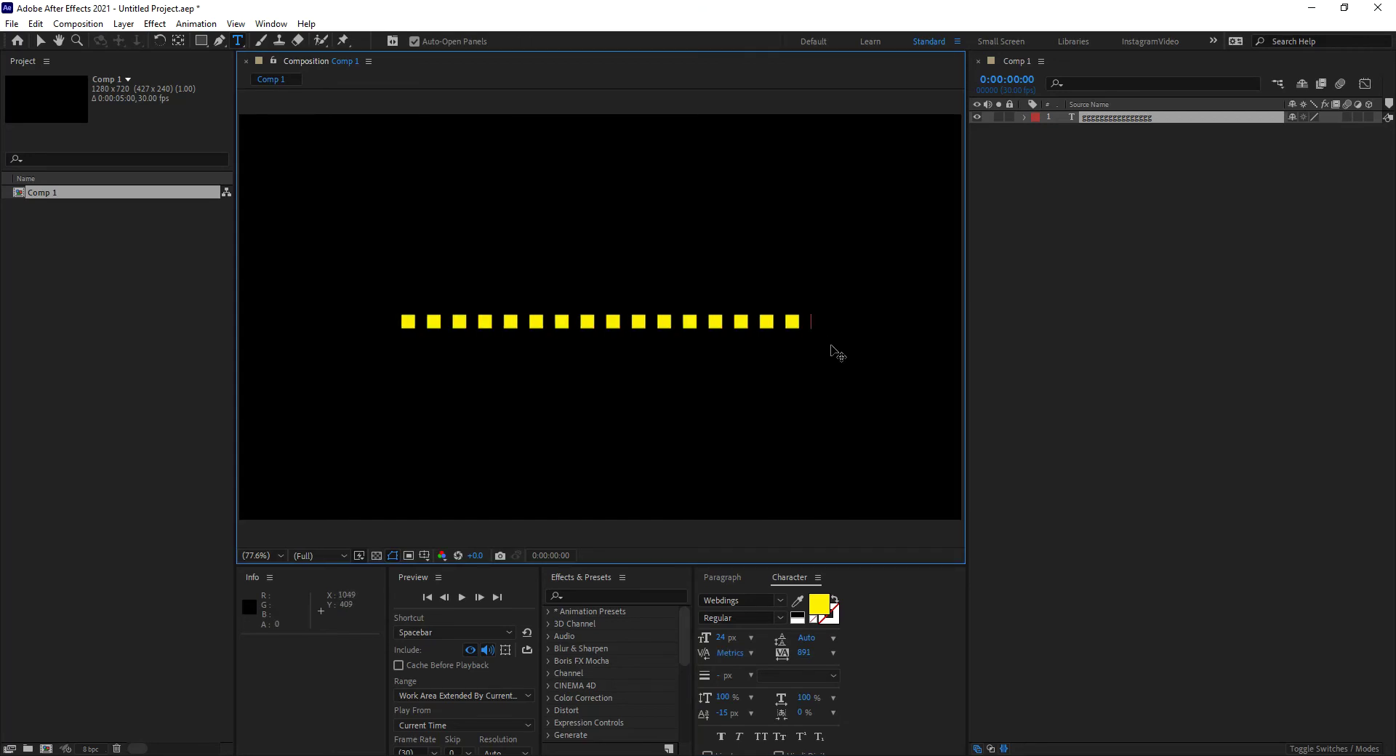
text(ggggggggggg)
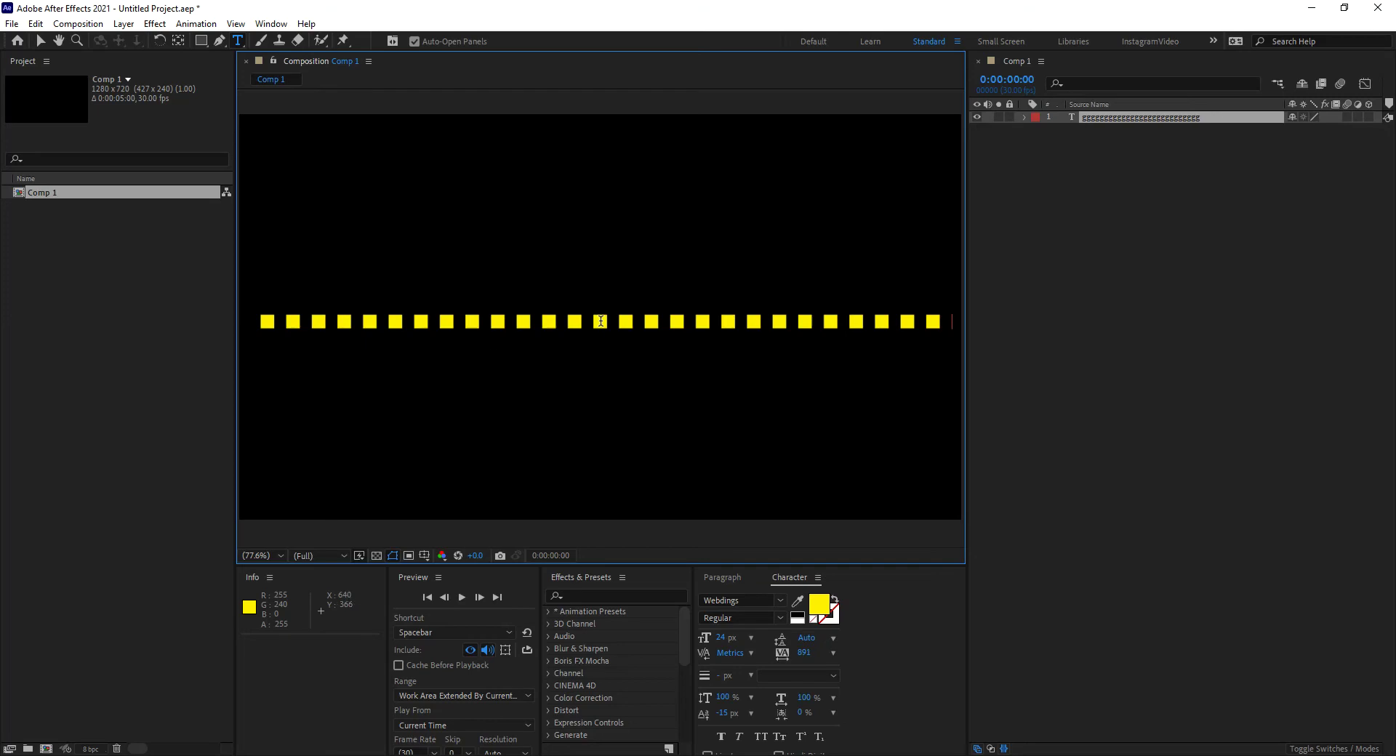
click(41, 44)
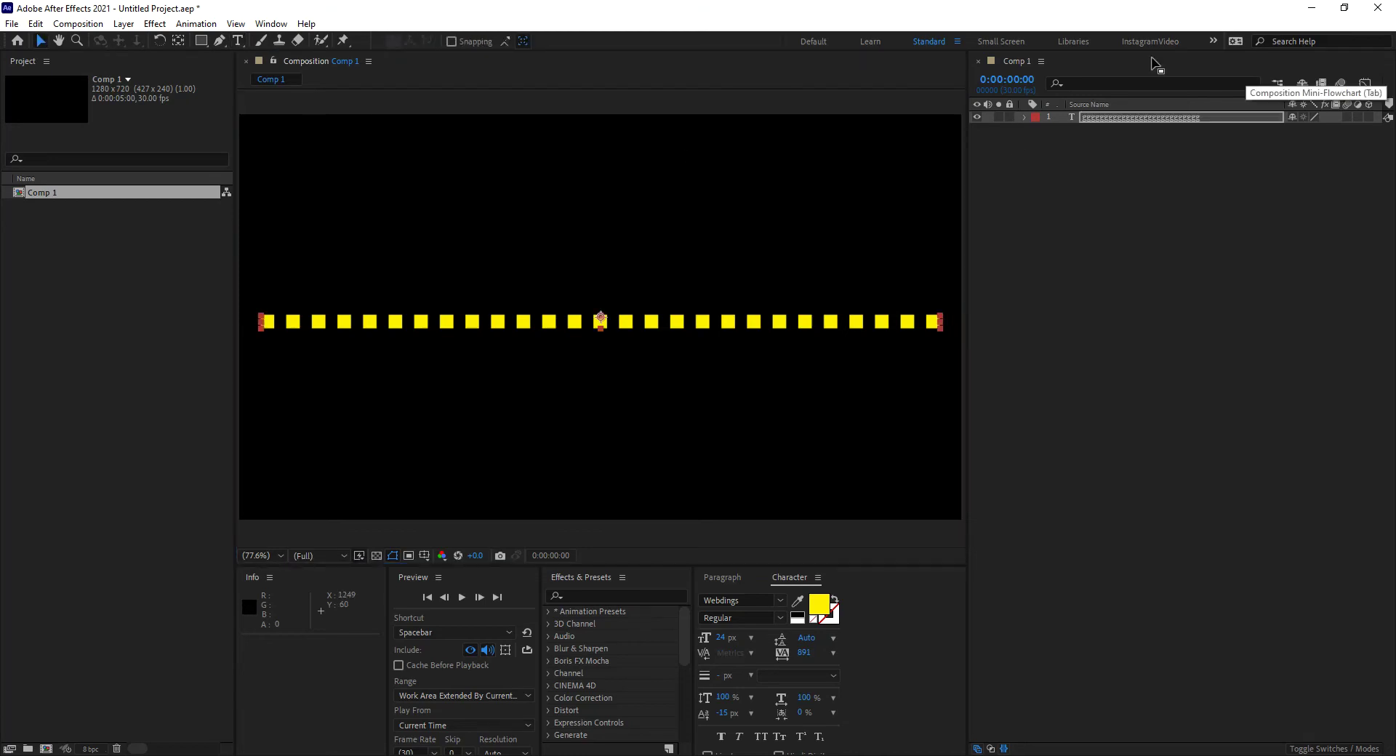
- Expand the text layer's Text properties and add a Position animator to it
click(1023, 117)
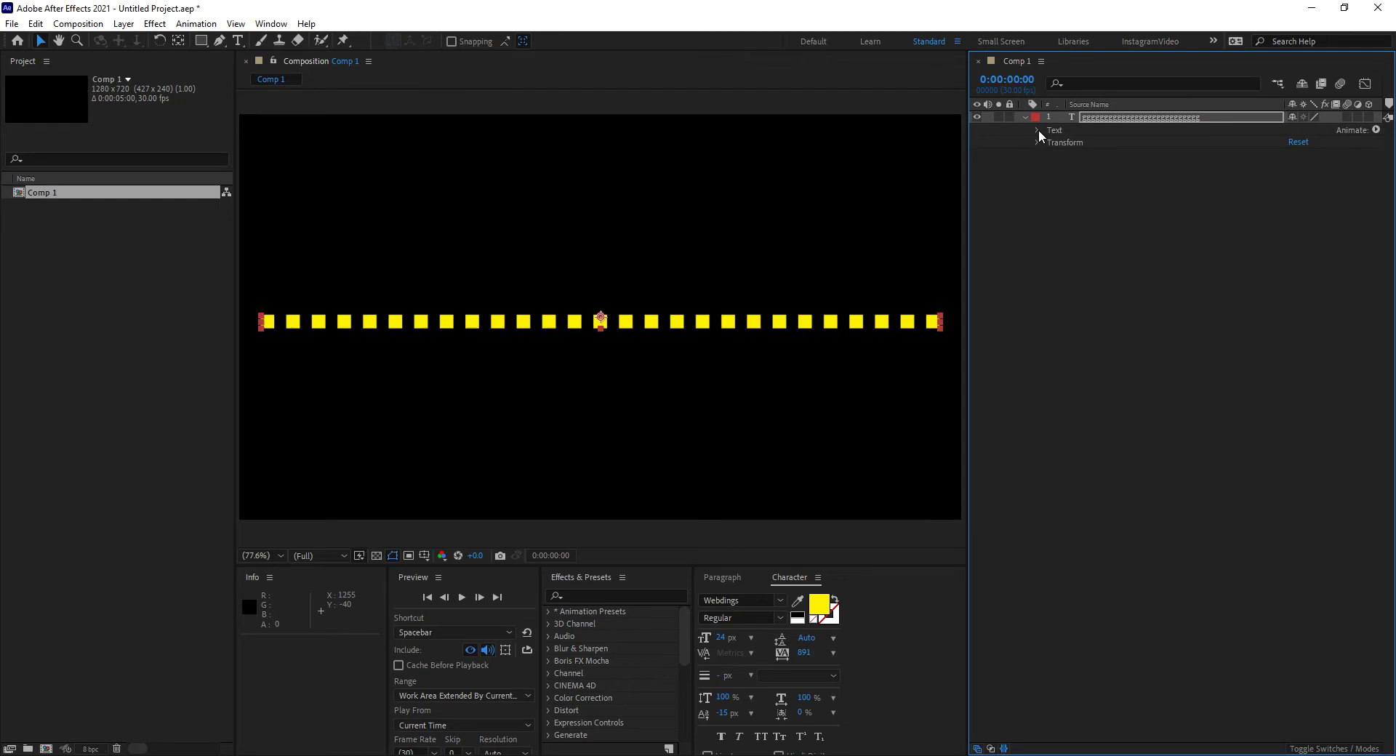
click(1037, 131)
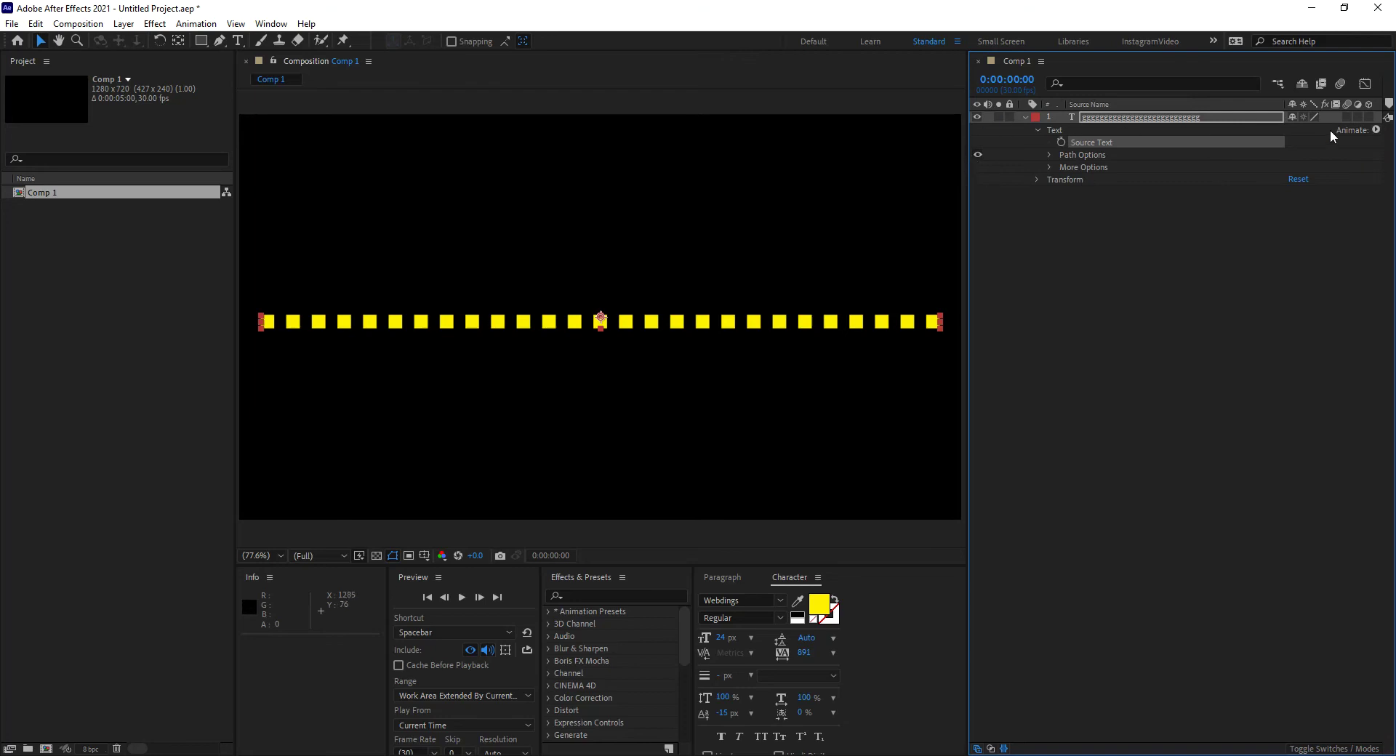
click(1373, 130)
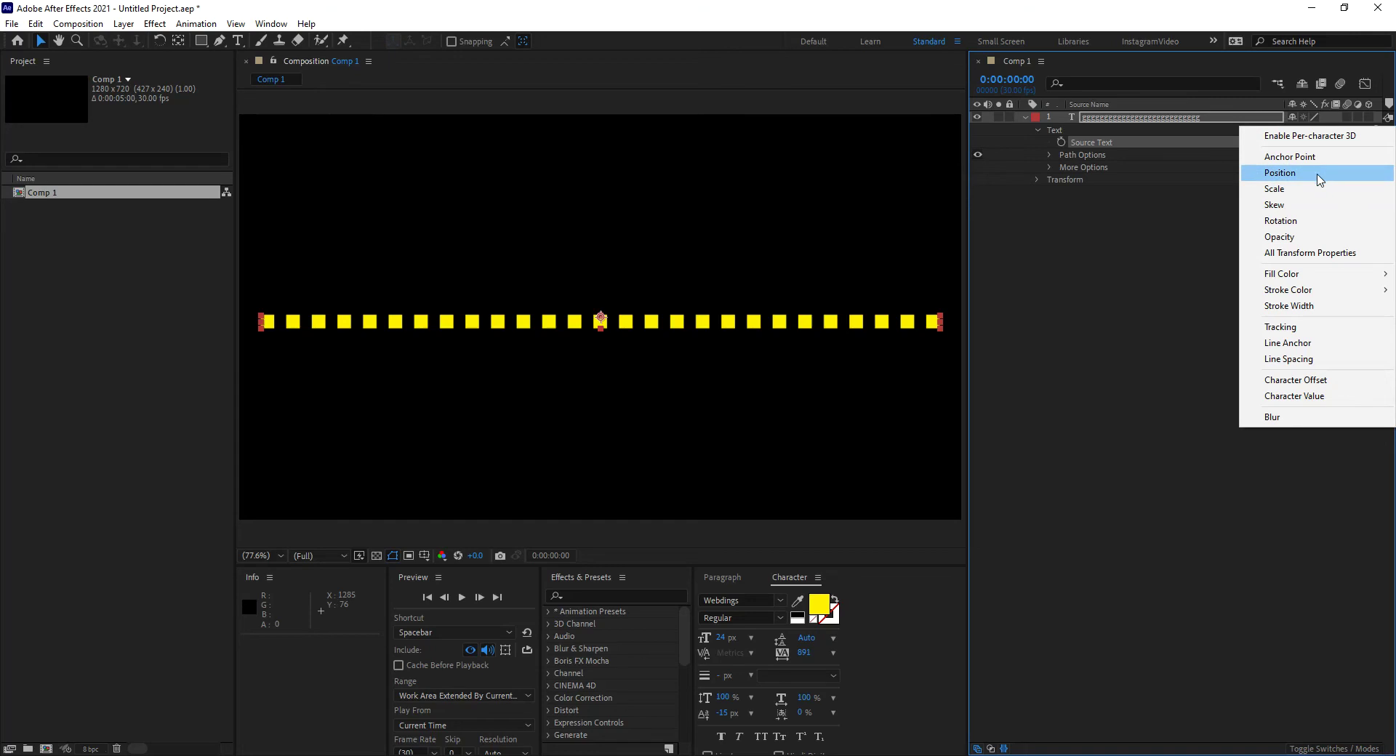
click(1280, 172)
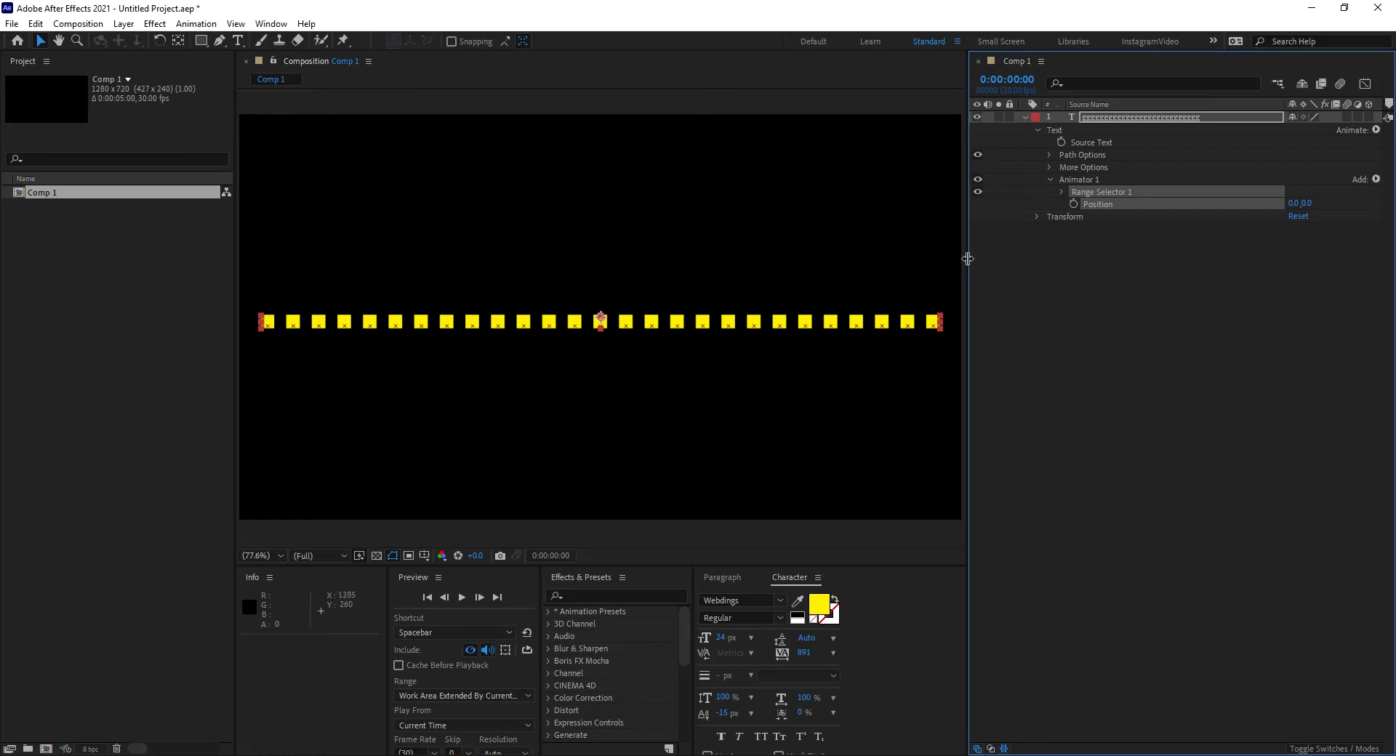
- Widen the Timeline panel and hide its Stretch and Parent & Link columns
drag(967, 259, 764, 256)
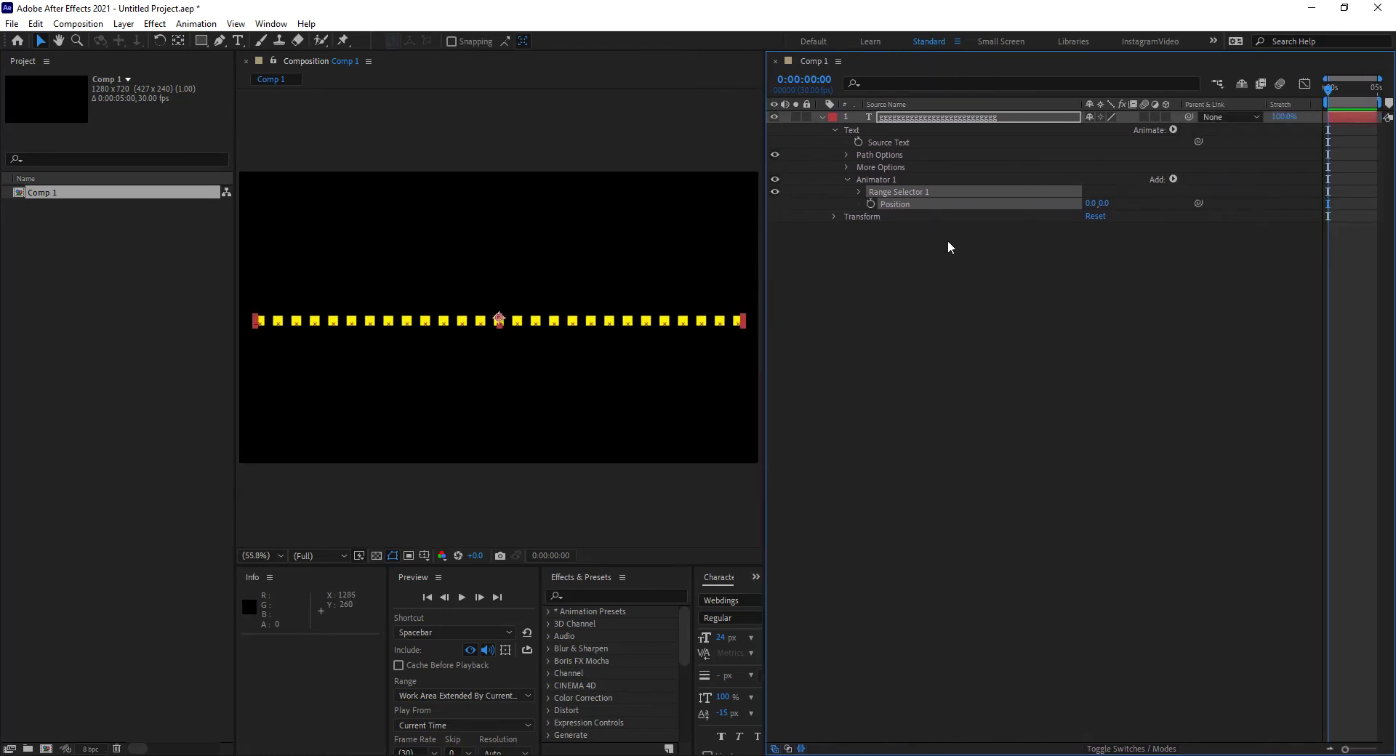
right_click(1311, 107)
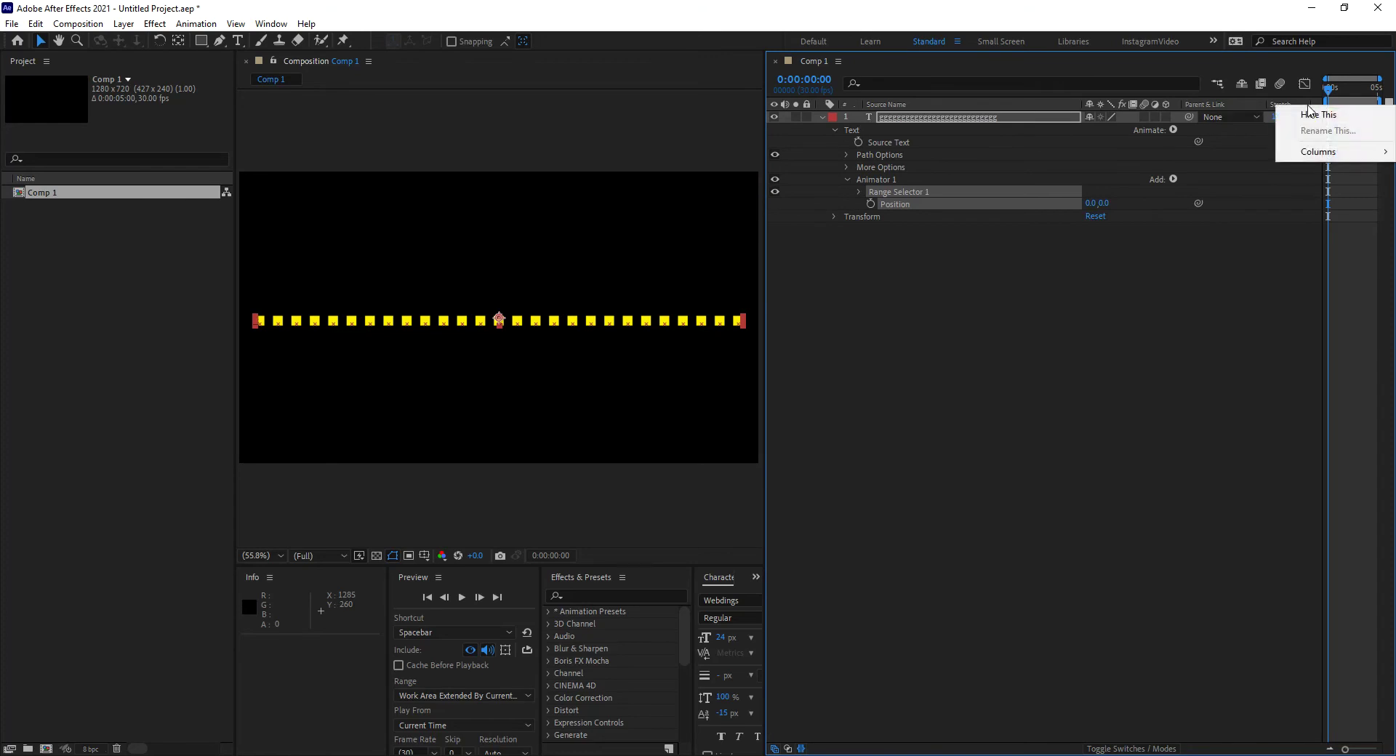
click(1313, 115)
right_click(1233, 110)
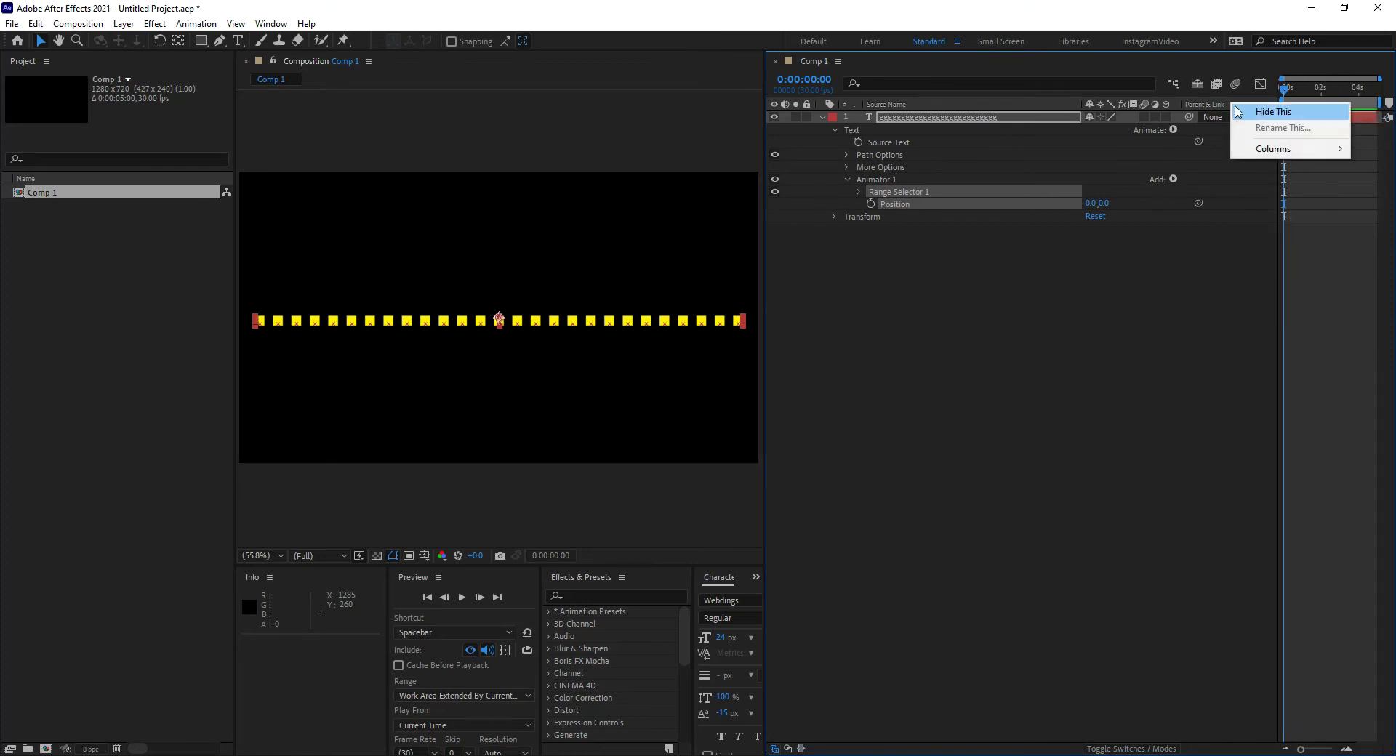
click(1262, 112)
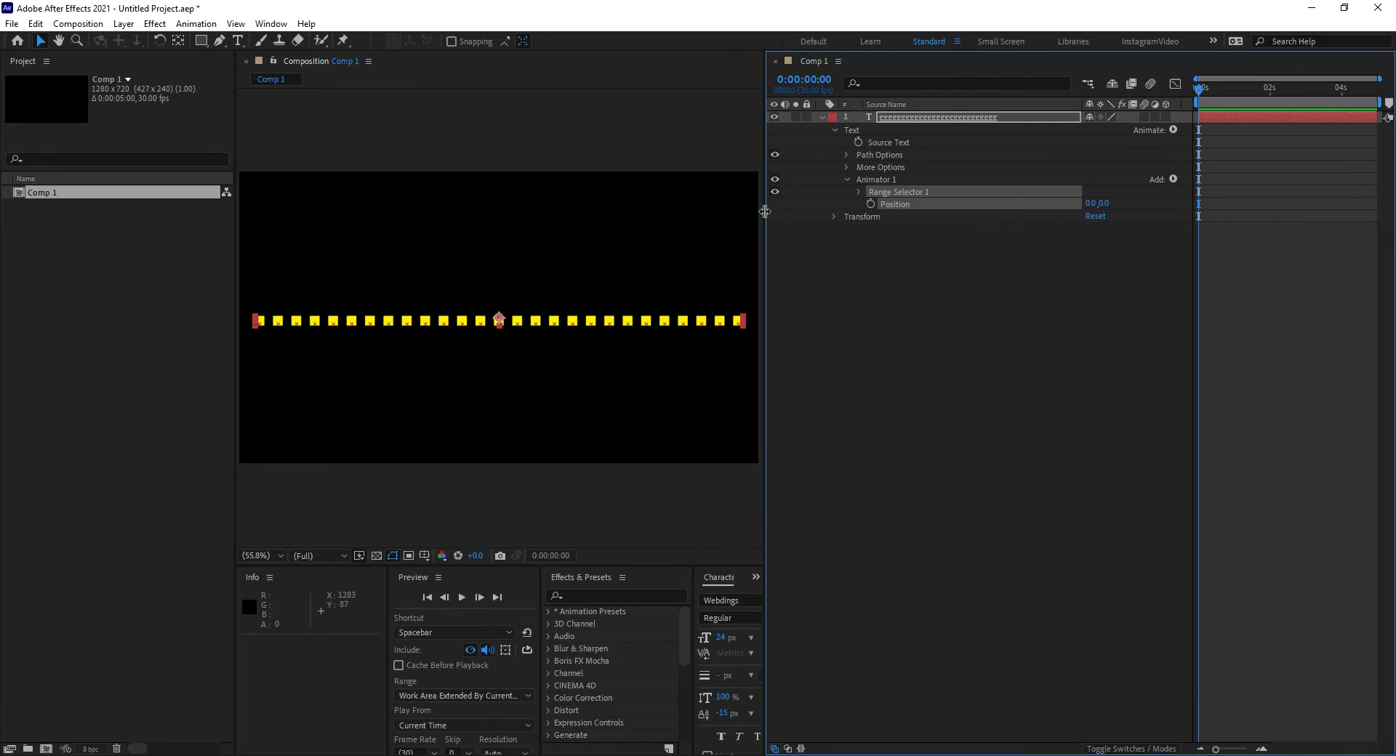
drag(765, 211, 799, 211)
click(1225, 117)
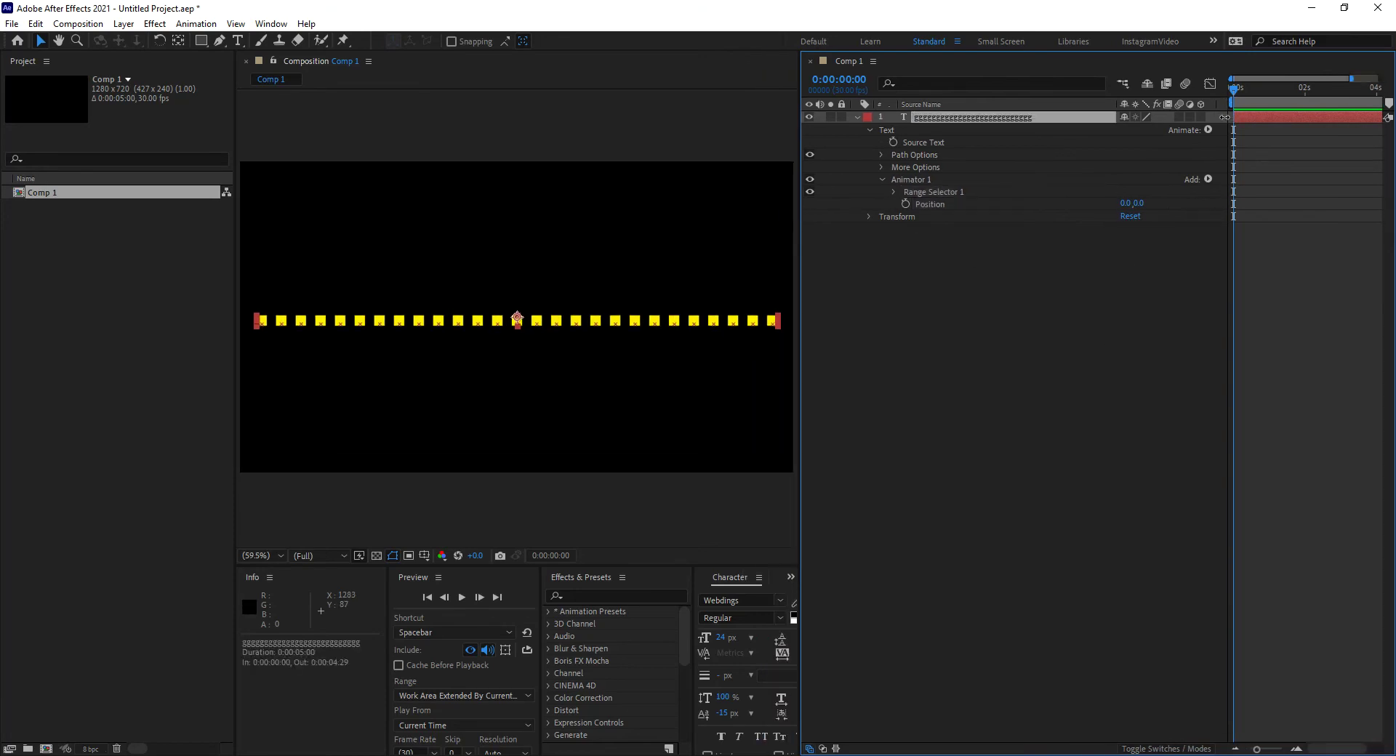
drag(1224, 117, 1233, 123)
key(ctrl+z)
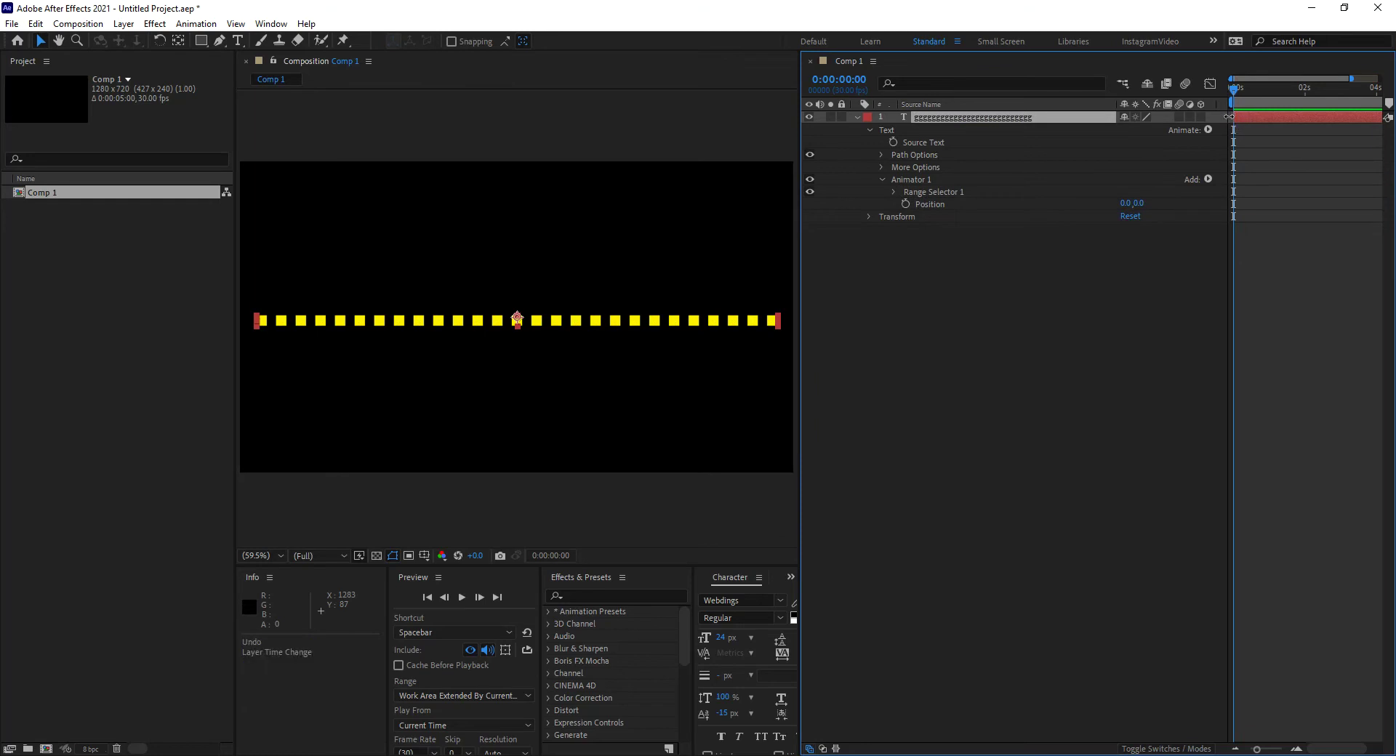
- Trim about one second off the text layer's start and slide the layer back to begin at 0:00:00:00
drag(1227, 116, 1270, 118)
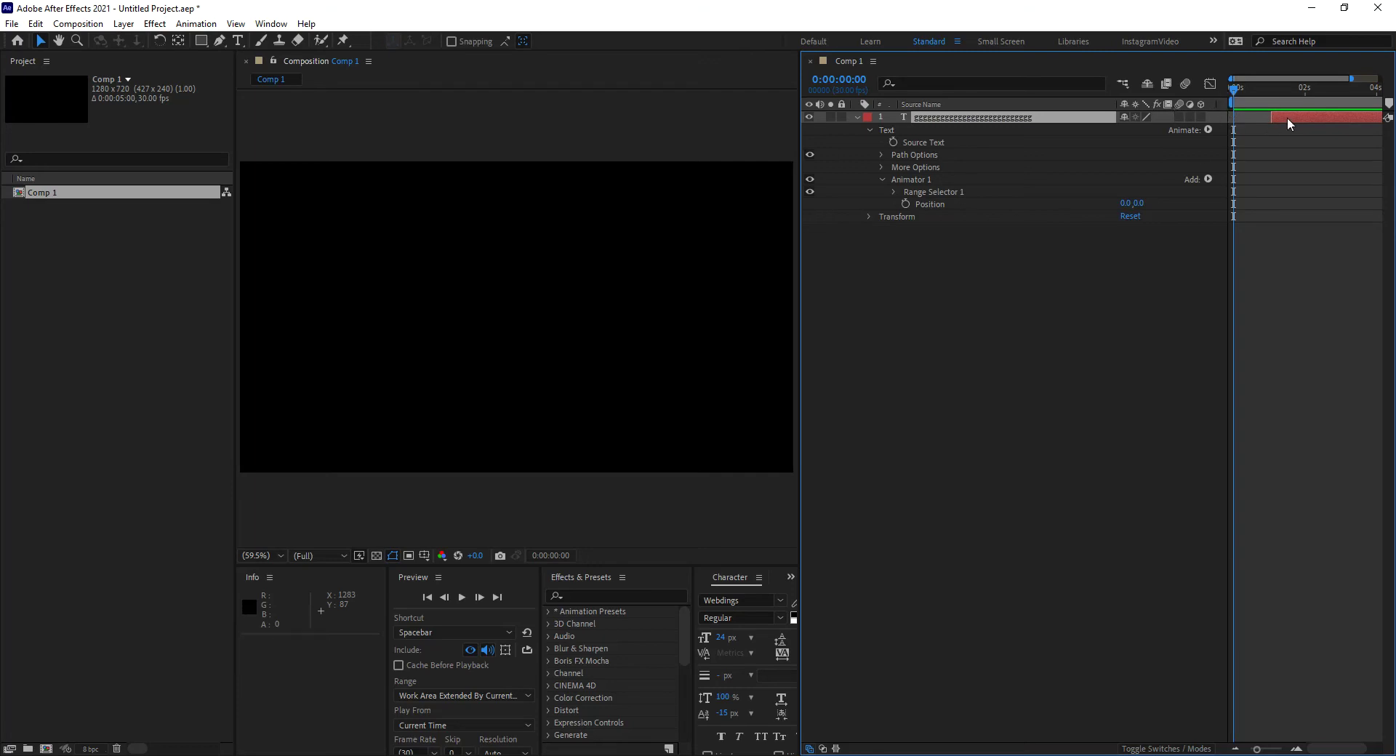
drag(1287, 116, 1249, 122)
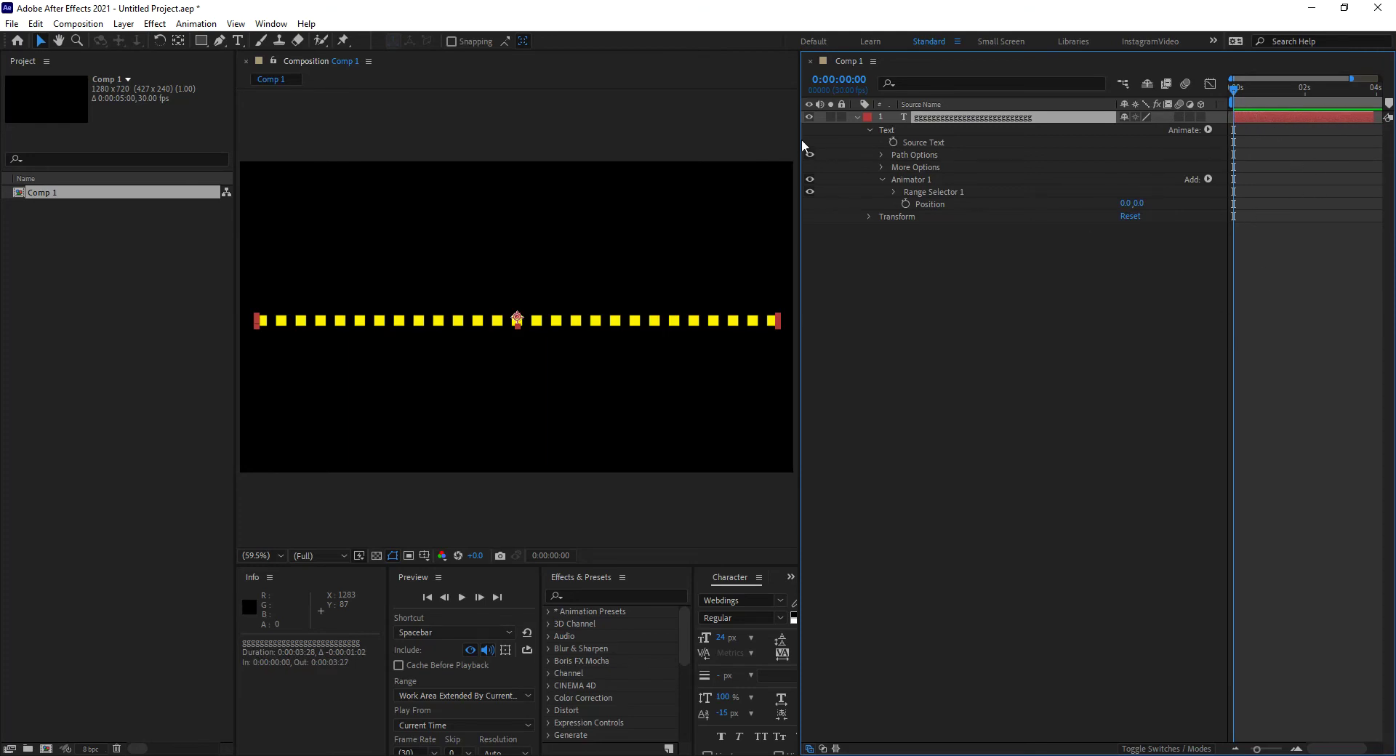
- Narrow the Timeline's Source Name column and the Timeline panel to give the composition view more room
mouse_move(801, 138)
mouse_down()
mouse_move(834, 138)
mouse_move(818, 138)
mouse_up()
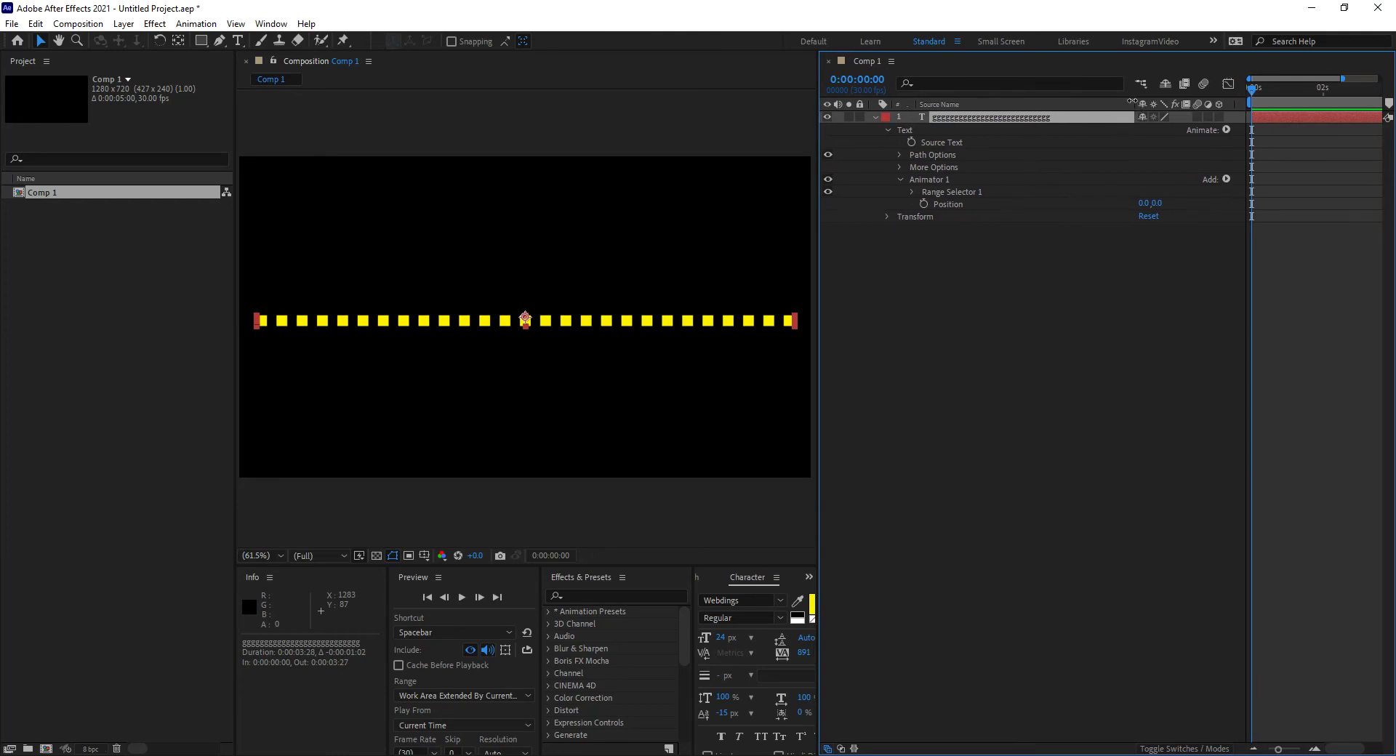
drag(1135, 100, 972, 106)
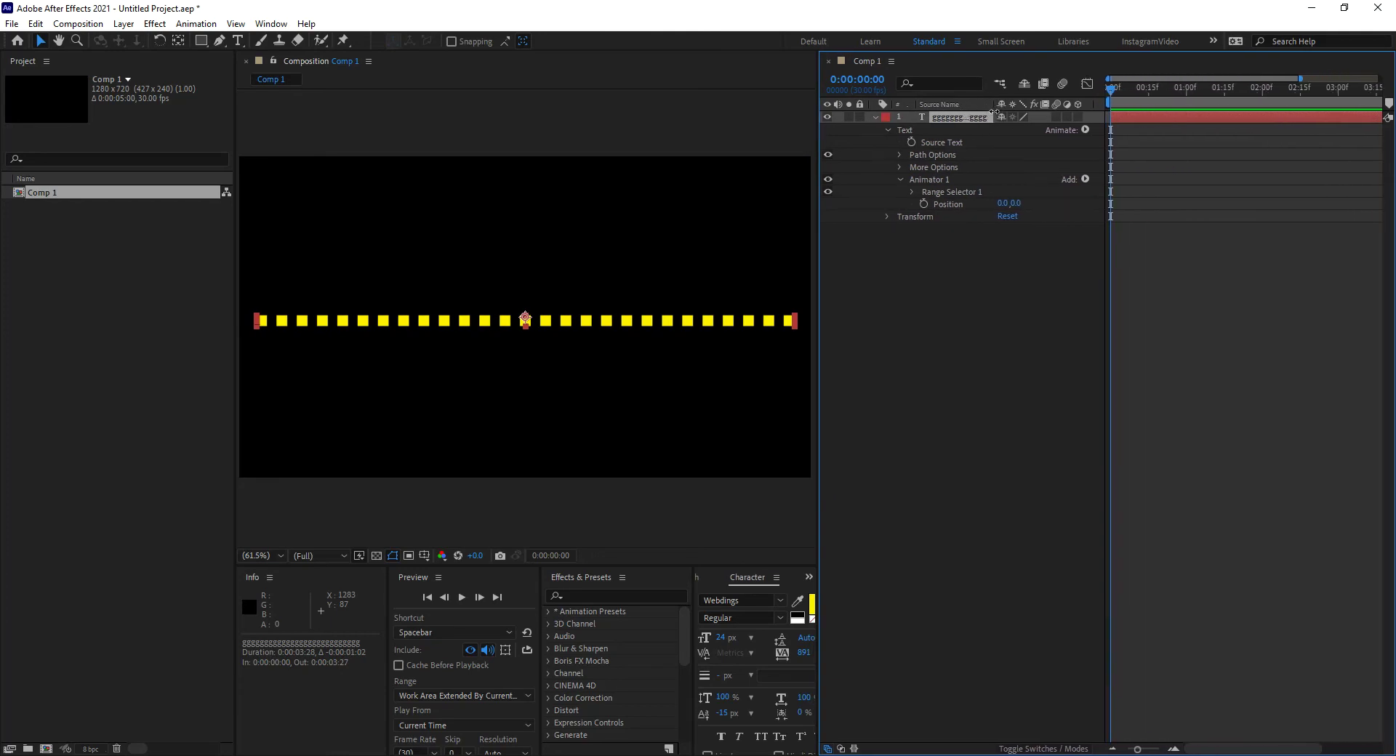
drag(818, 139, 947, 132)
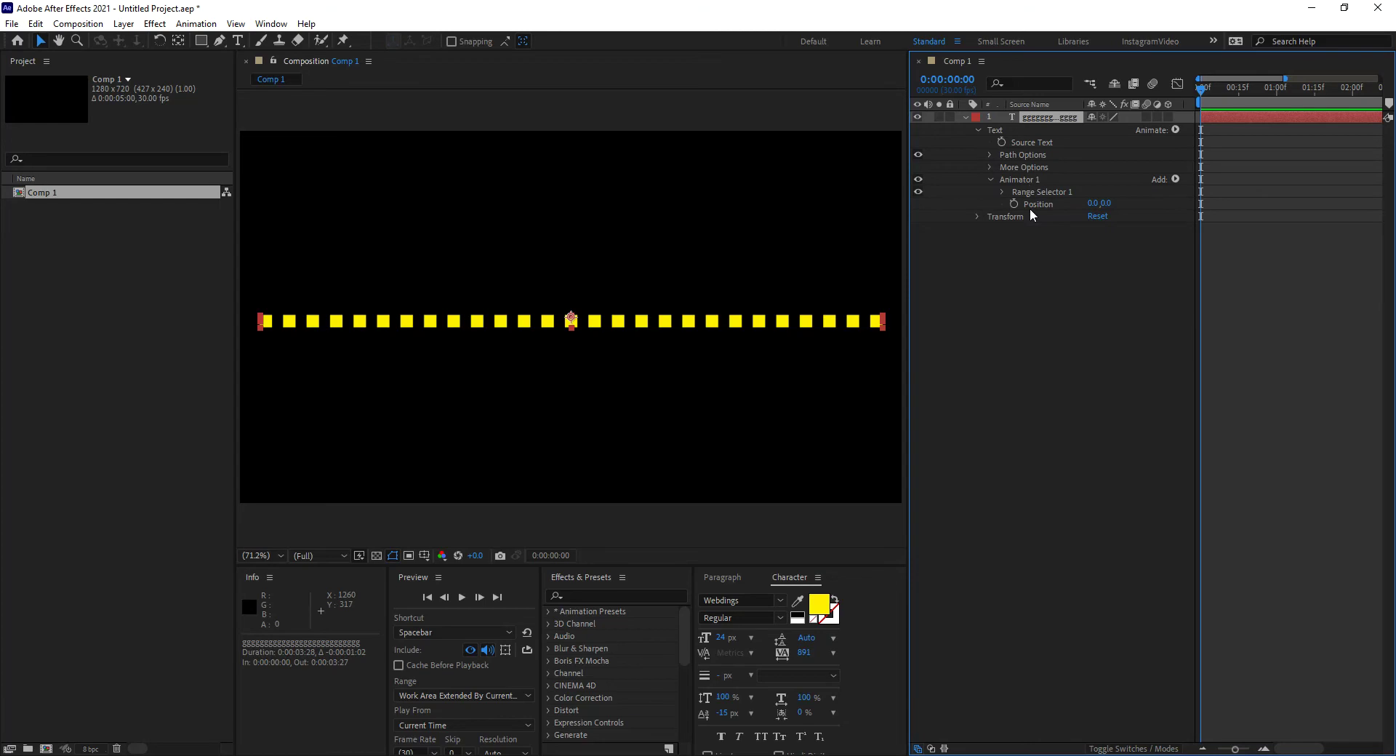
click(1174, 130)
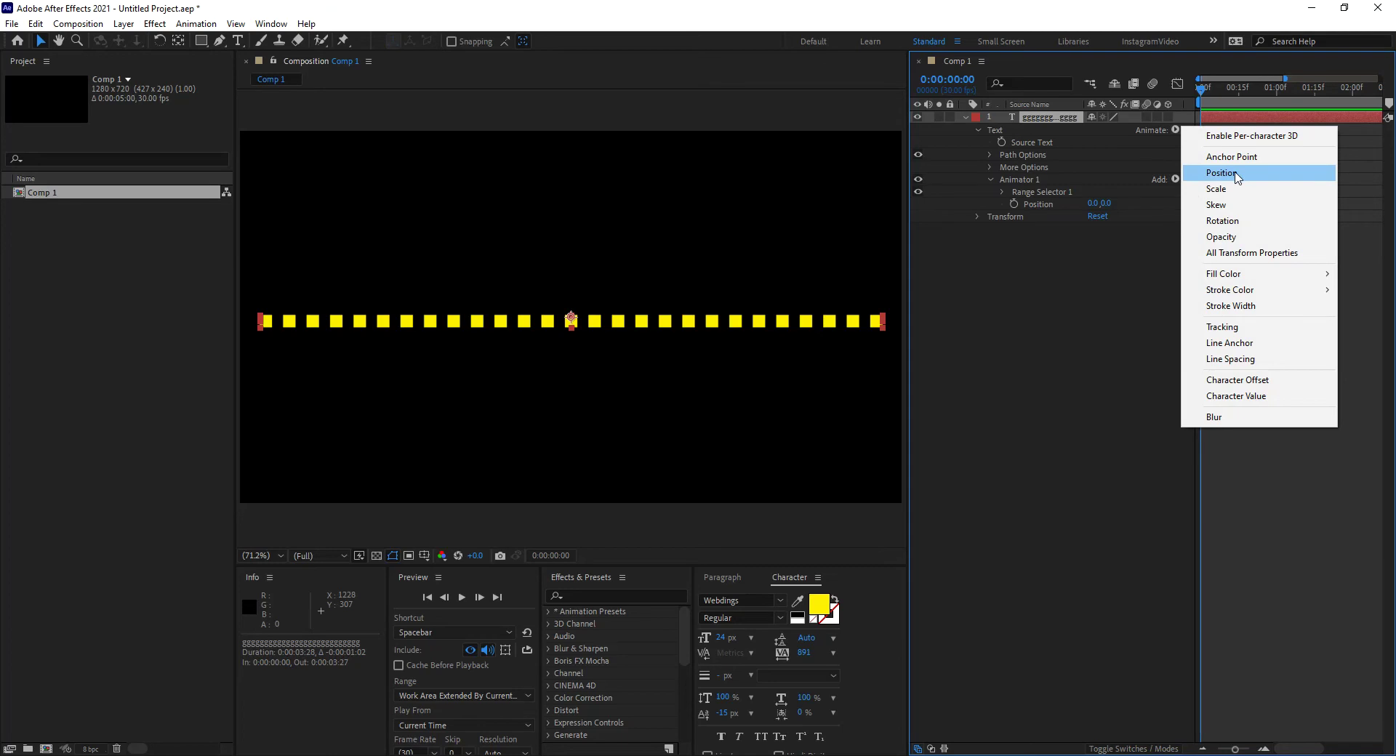
click(1056, 259)
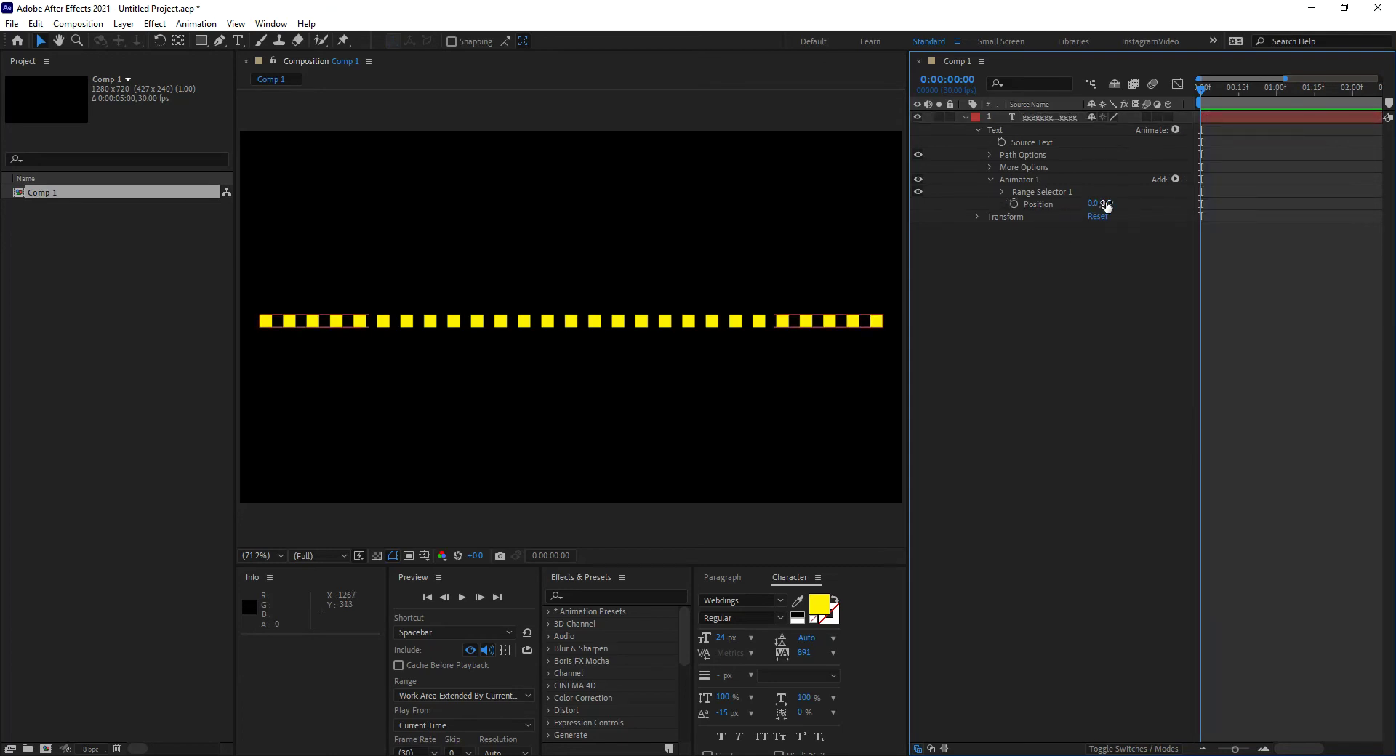
- Set the text animator's vertical Position value to -200
mouse_move(1107, 204)
mouse_down()
mouse_move(995, 212)
mouse_move(1119, 222)
mouse_move(920, 235)
mouse_move(1028, 237)
mouse_move(1017, 212)
mouse_move(1134, 208)
mouse_move(1091, 206)
mouse_up()
key(ctrl+z)
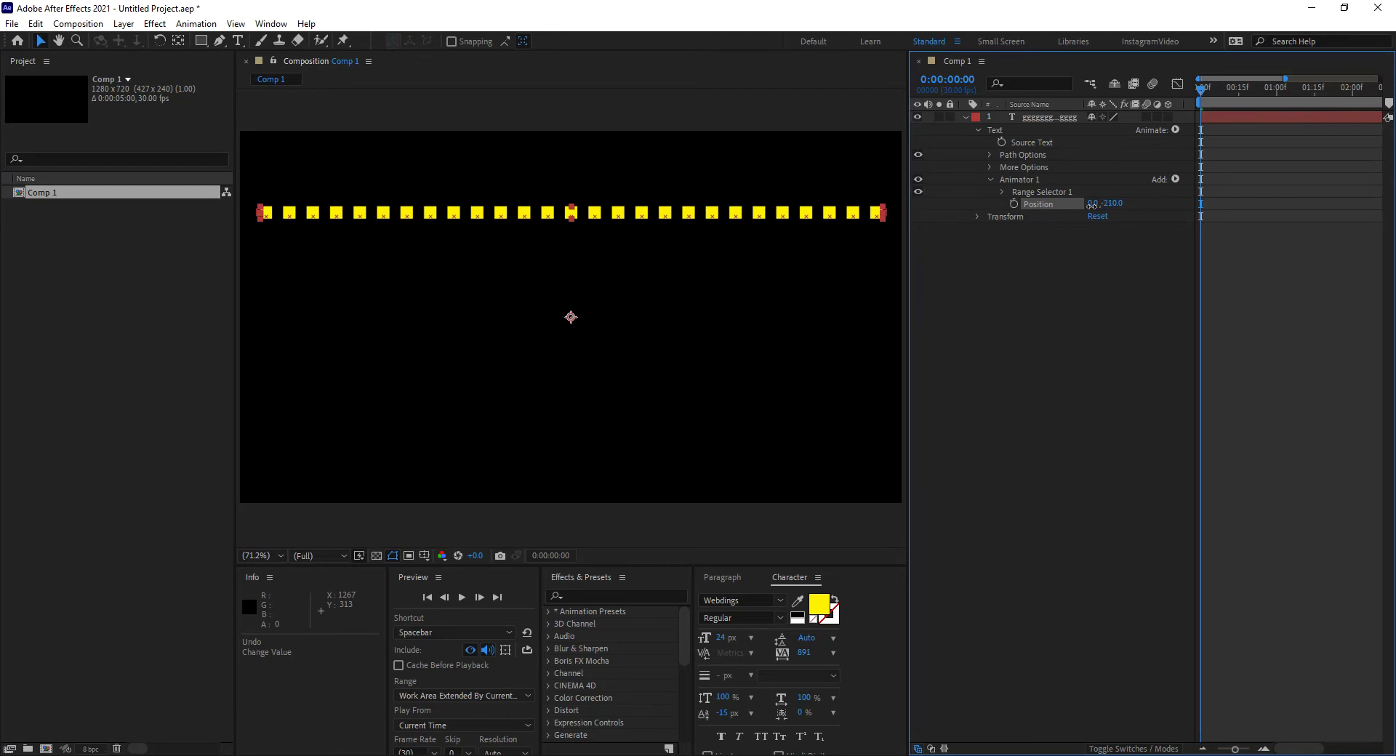
click(1112, 204)
text(-2)
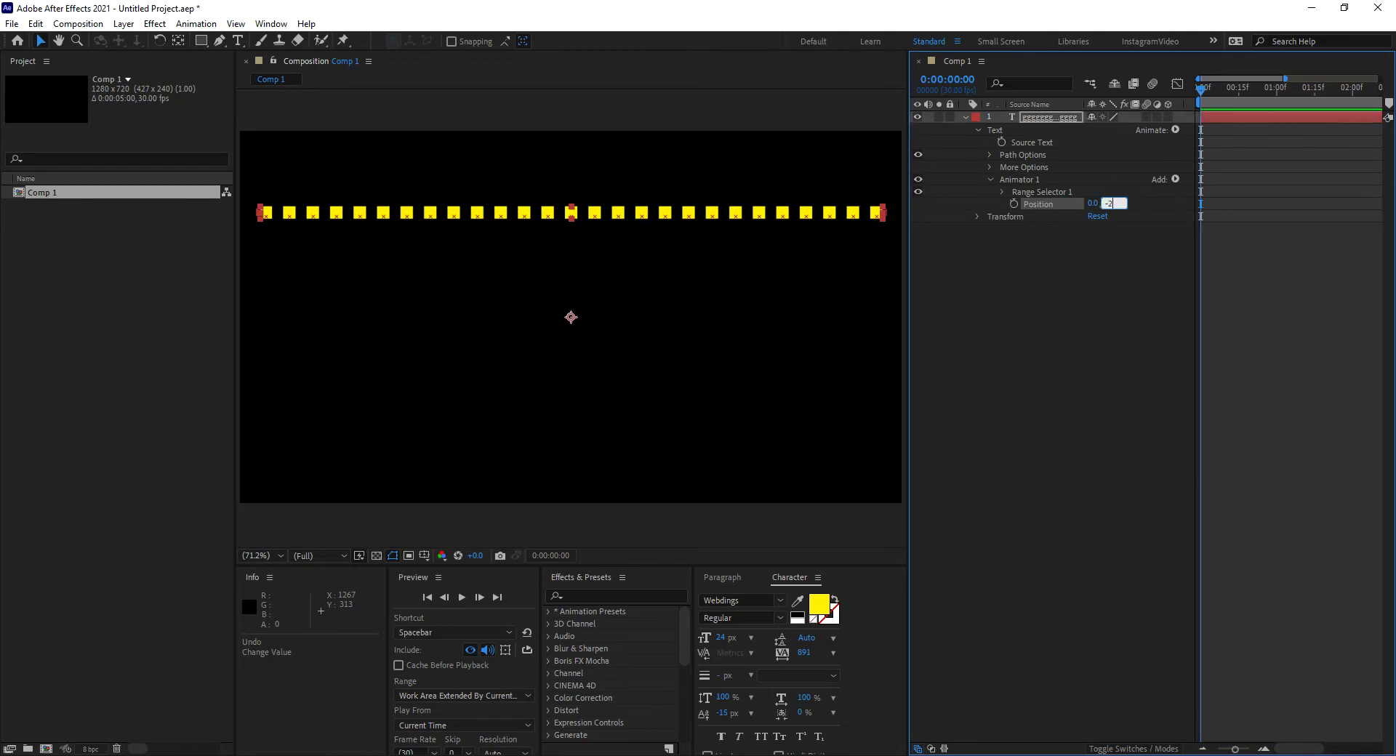
text(00)
key(Return)
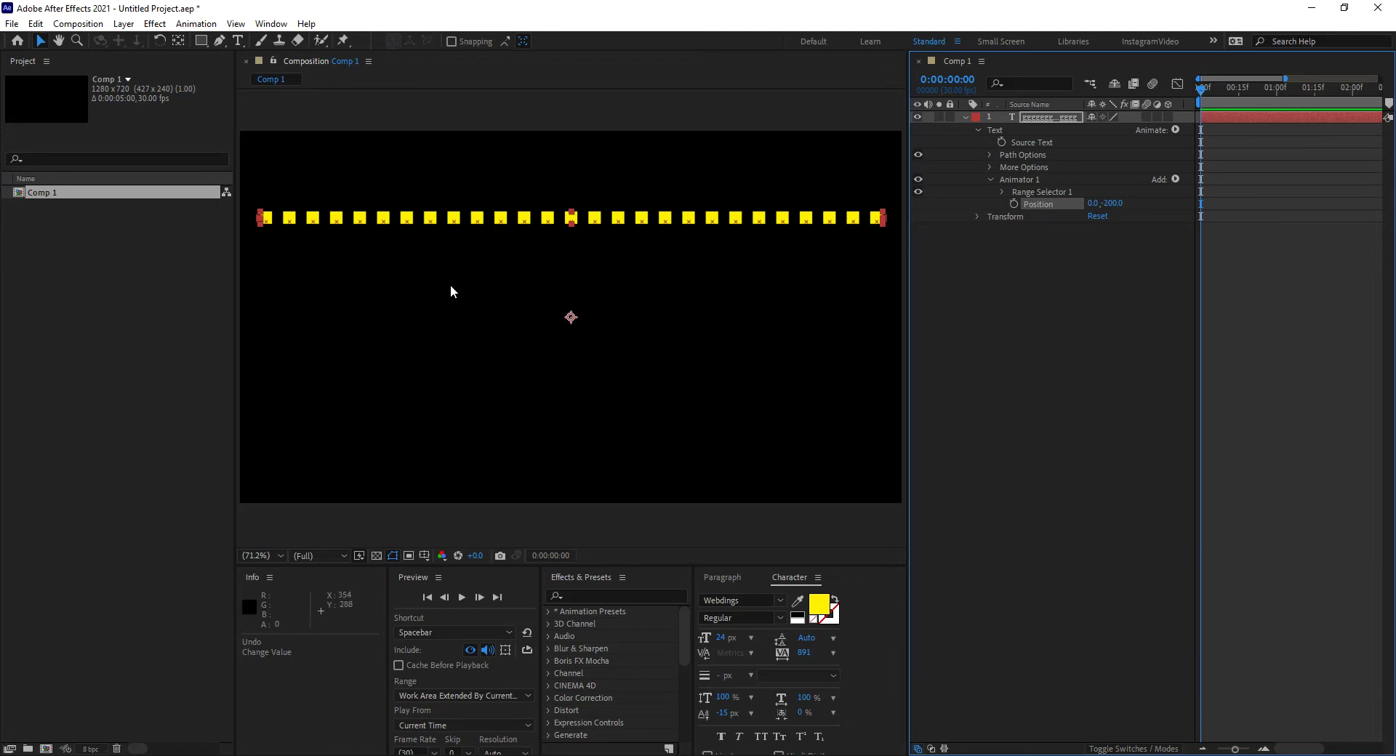
- Expand Range Selector 1 and set its Start to 20% and End to 80%
click(1002, 192)
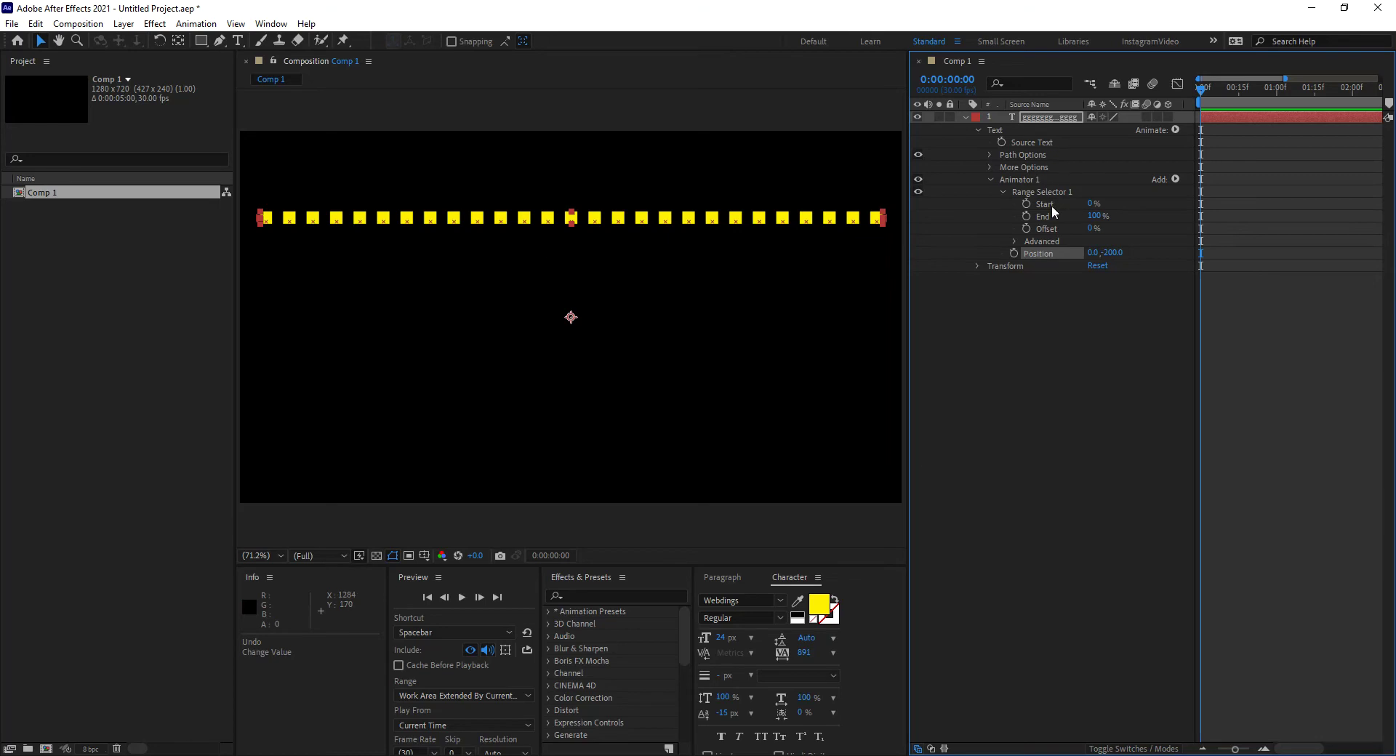
click(1091, 206)
text(20)
key(Tab)
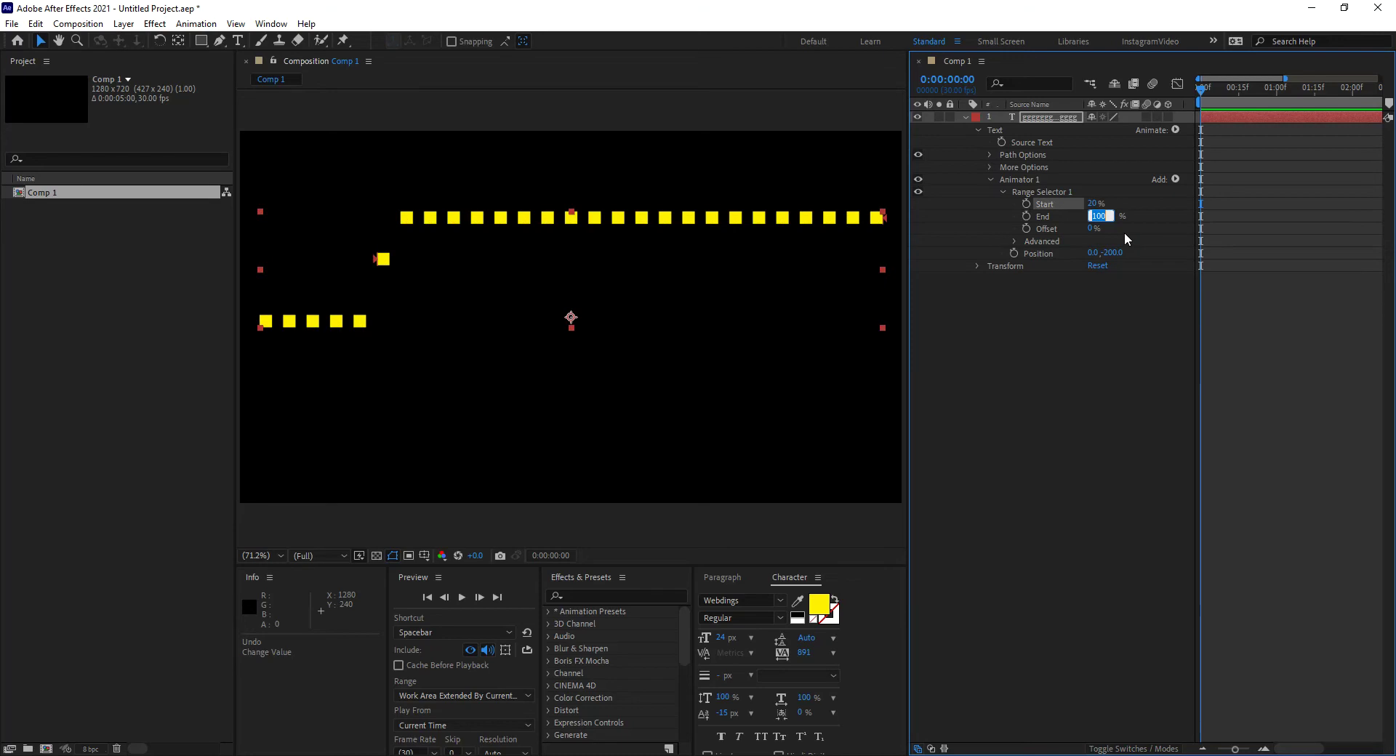
text(80)
key(Return)
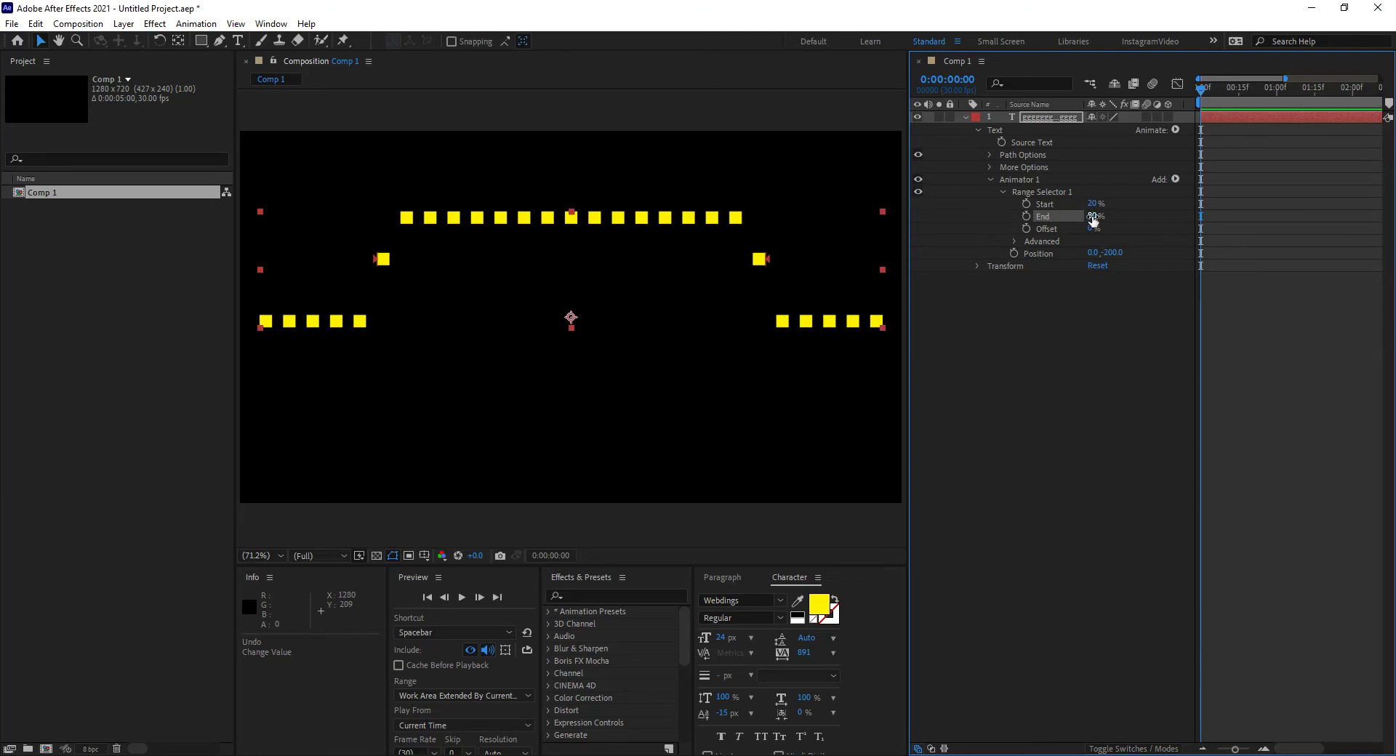
- Try a Range Selector Offset of 9% and undo the change
mouse_move(1091, 229)
mouse_down()
mouse_move(1070, 232)
mouse_move(1130, 239)
mouse_move(1054, 238)
mouse_move(1099, 234)
mouse_up()
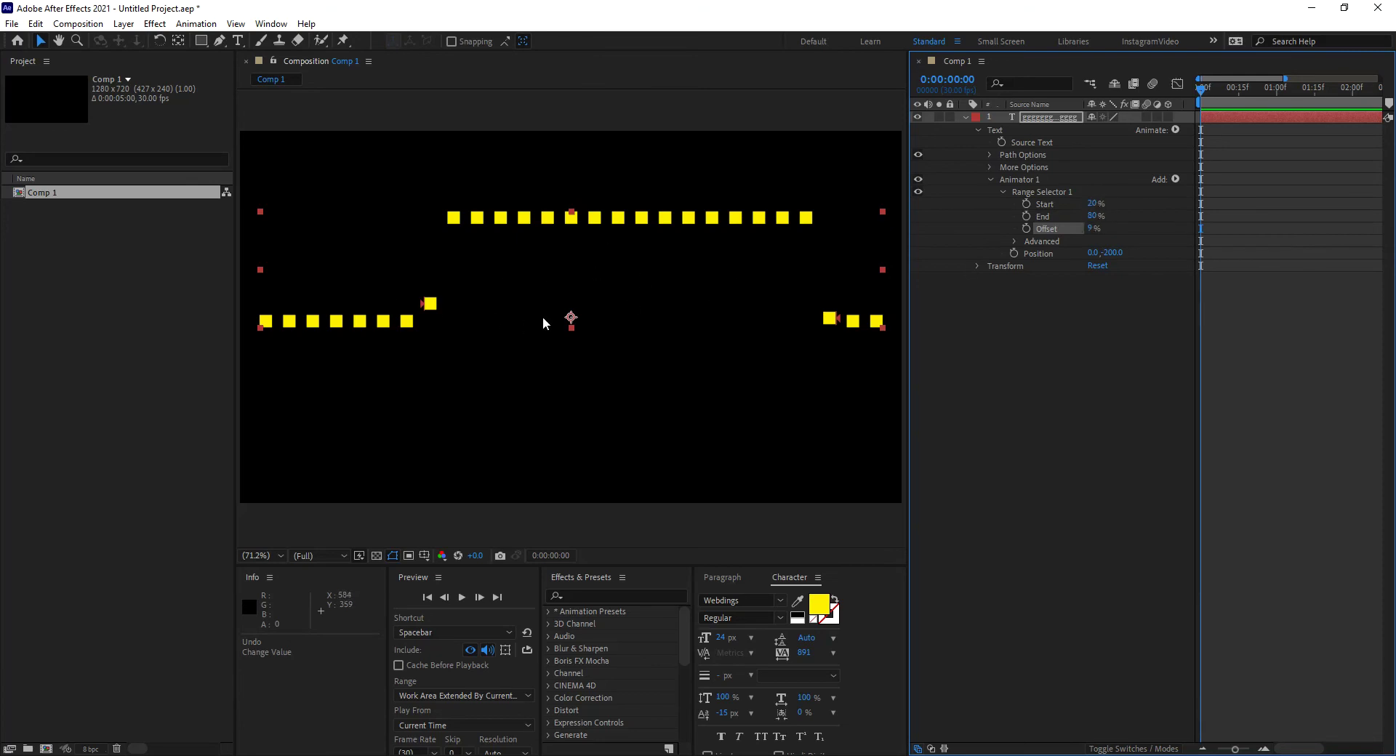
key(ctrl+z)
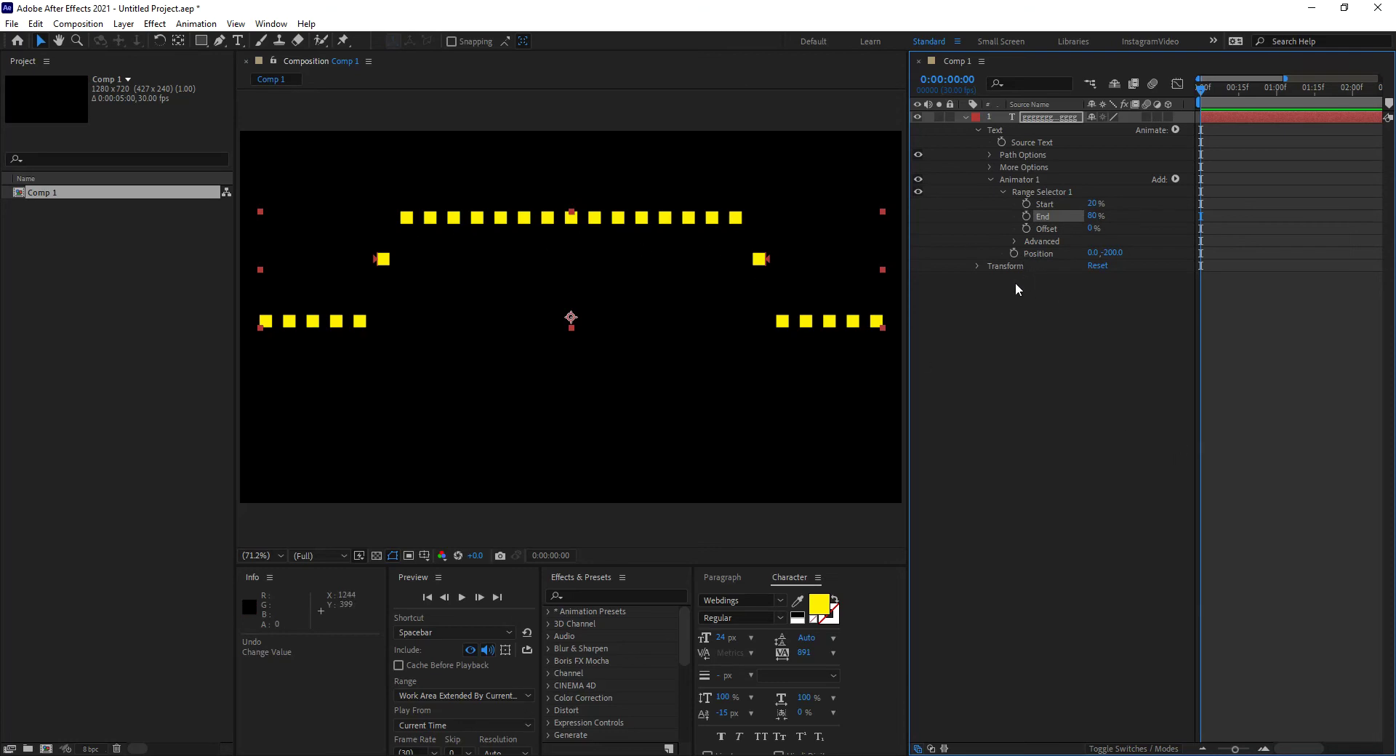
- Expand the Range Selector's Advanced options and set its Units to Index
click(1015, 241)
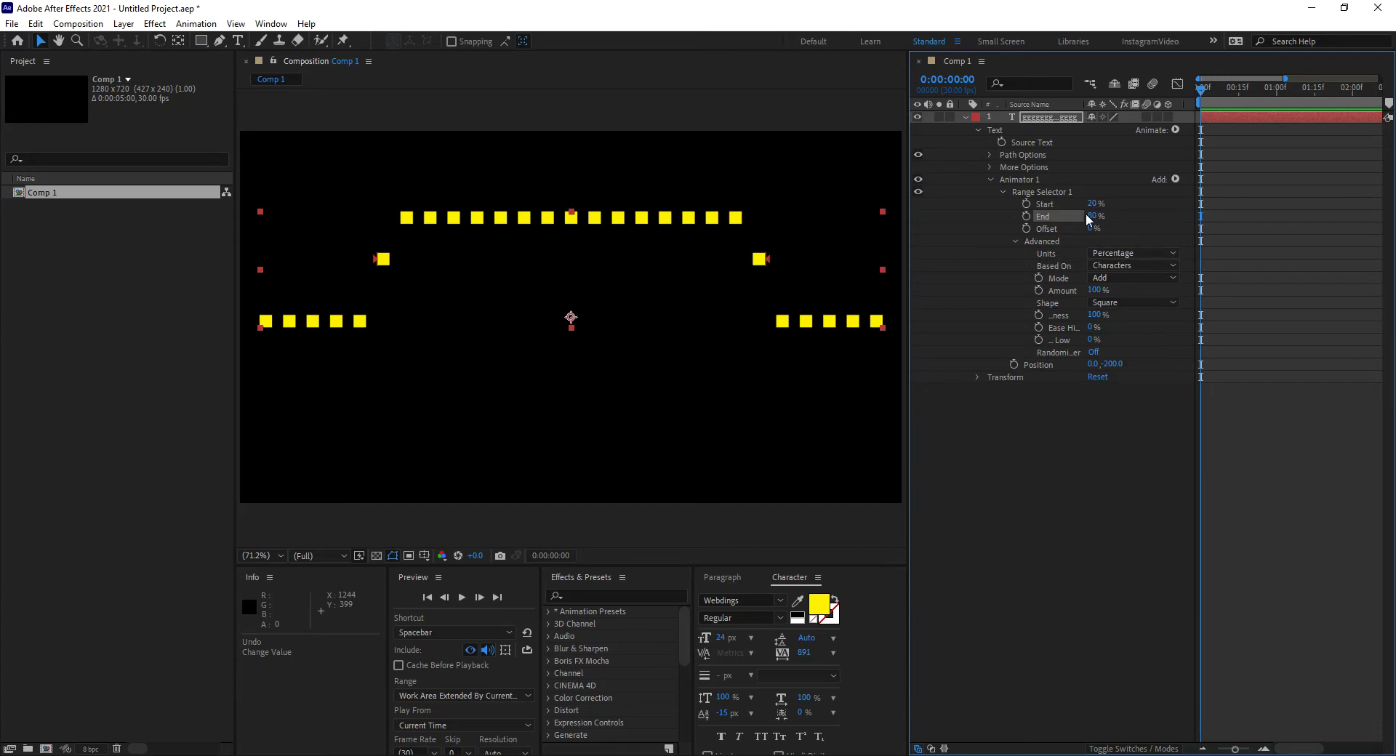
click(1112, 255)
click(1123, 285)
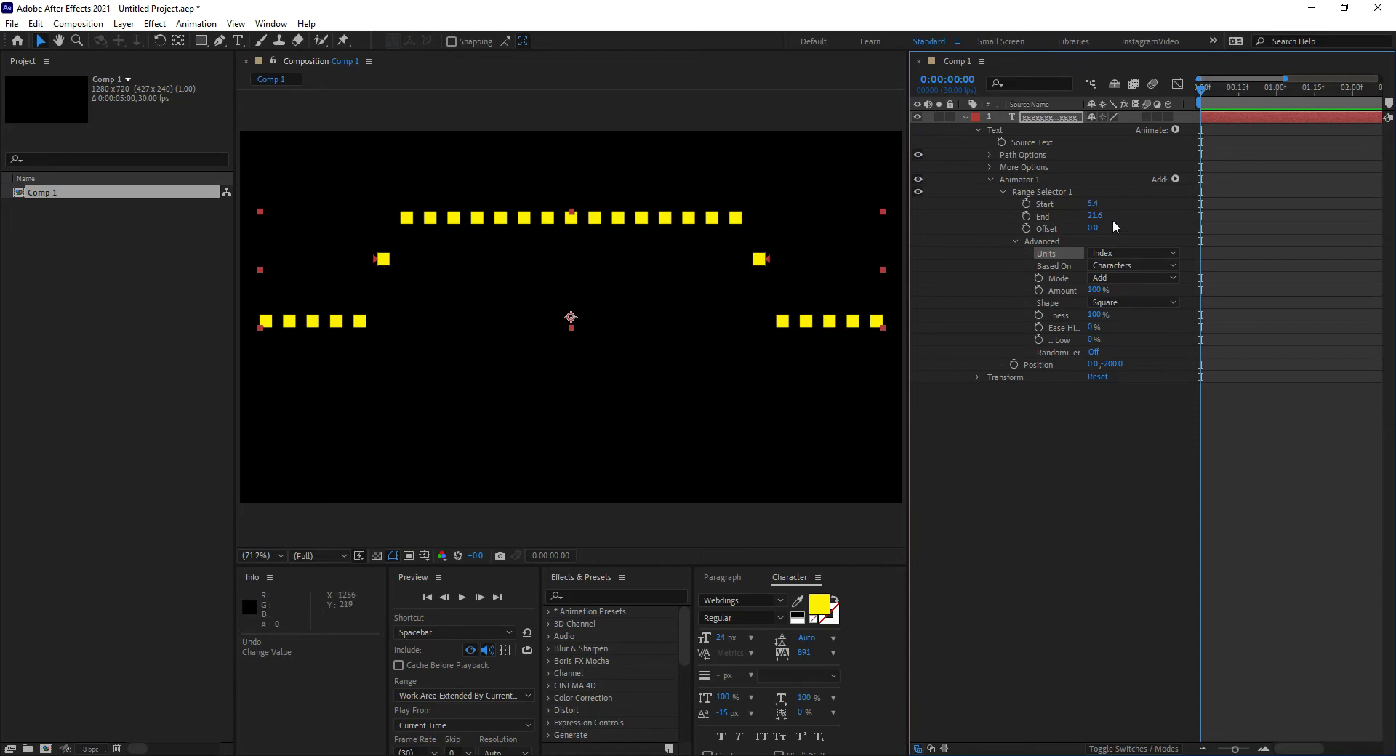
- Set the Range Selector's Start to 10, End to 20 and Offset to -1
click(1094, 205)
text(10)
key(Return)
click(1095, 216)
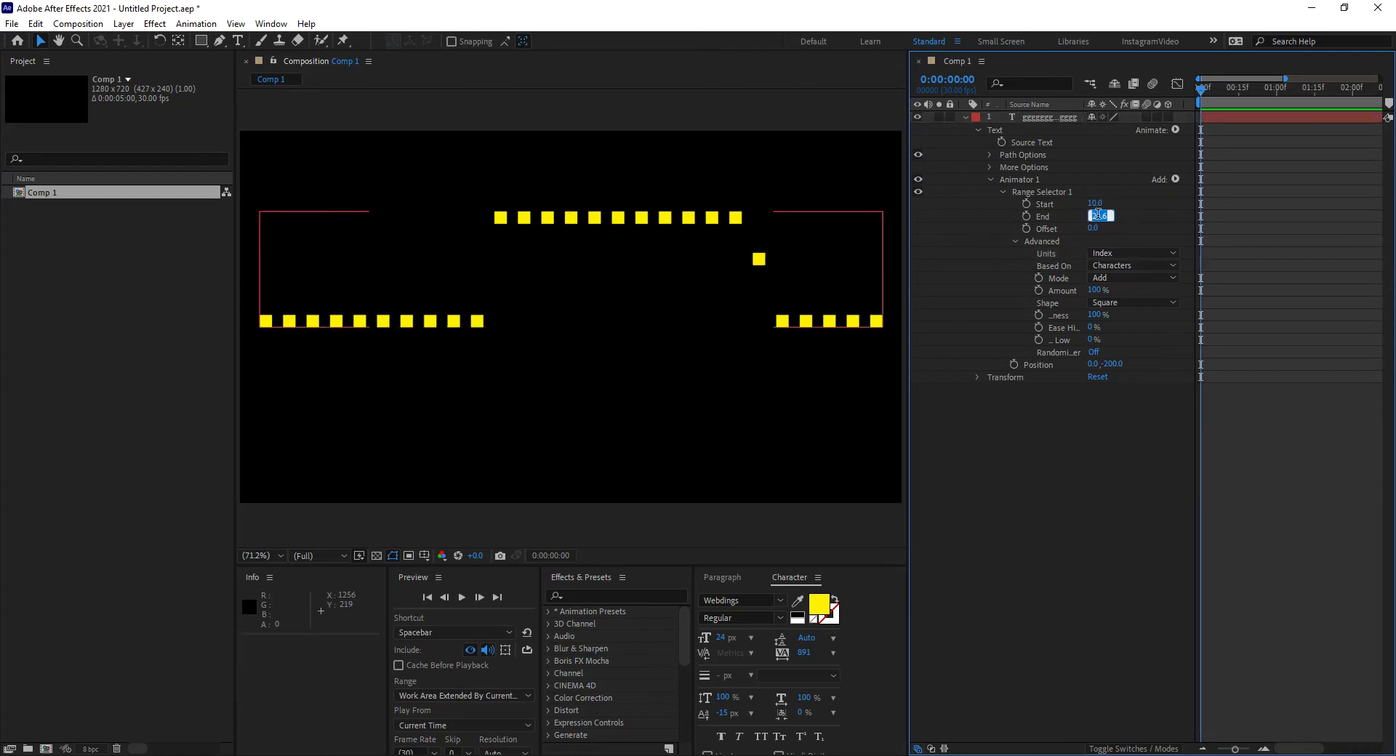
text(20)
key(Return)
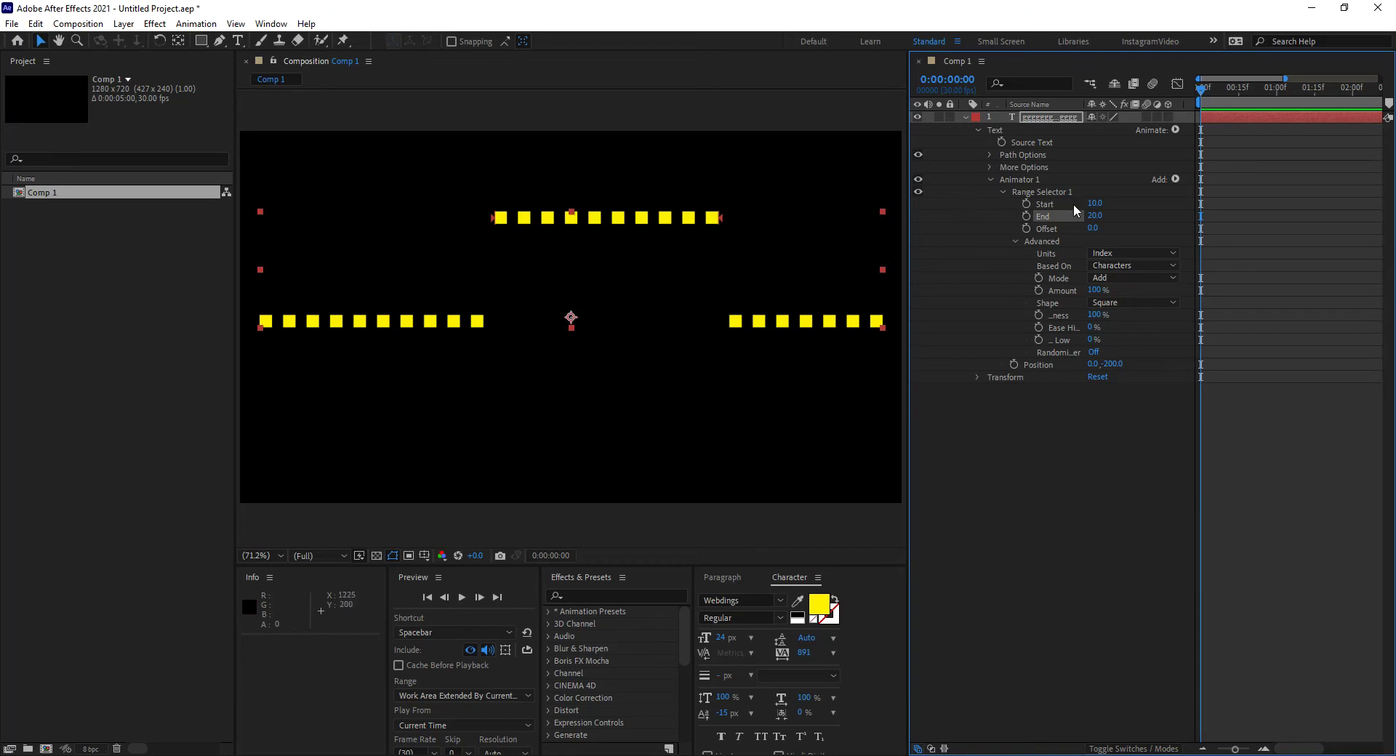
drag(1096, 231, 1089, 227)
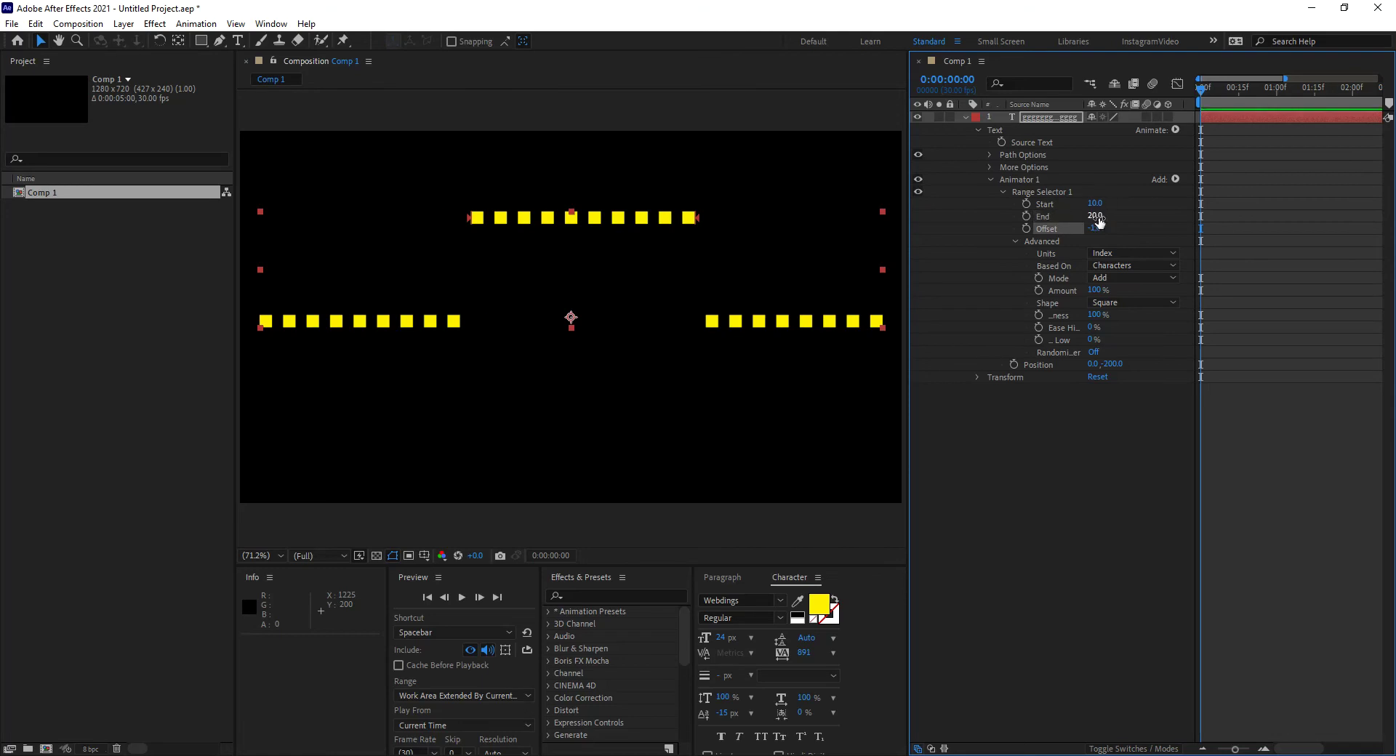
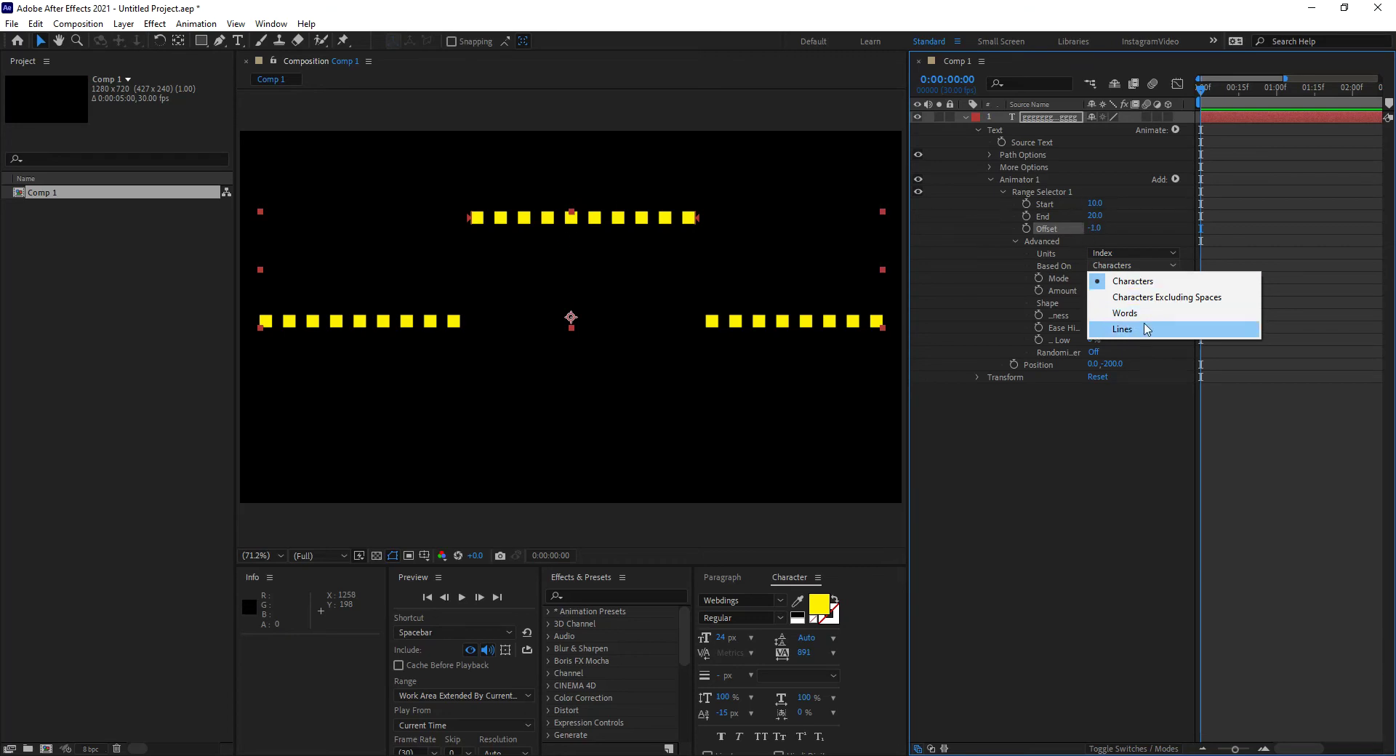
- Try the Range Selector's Subtract mode and restore Add, and try an Amount of 40% and undo it
click(1144, 285)
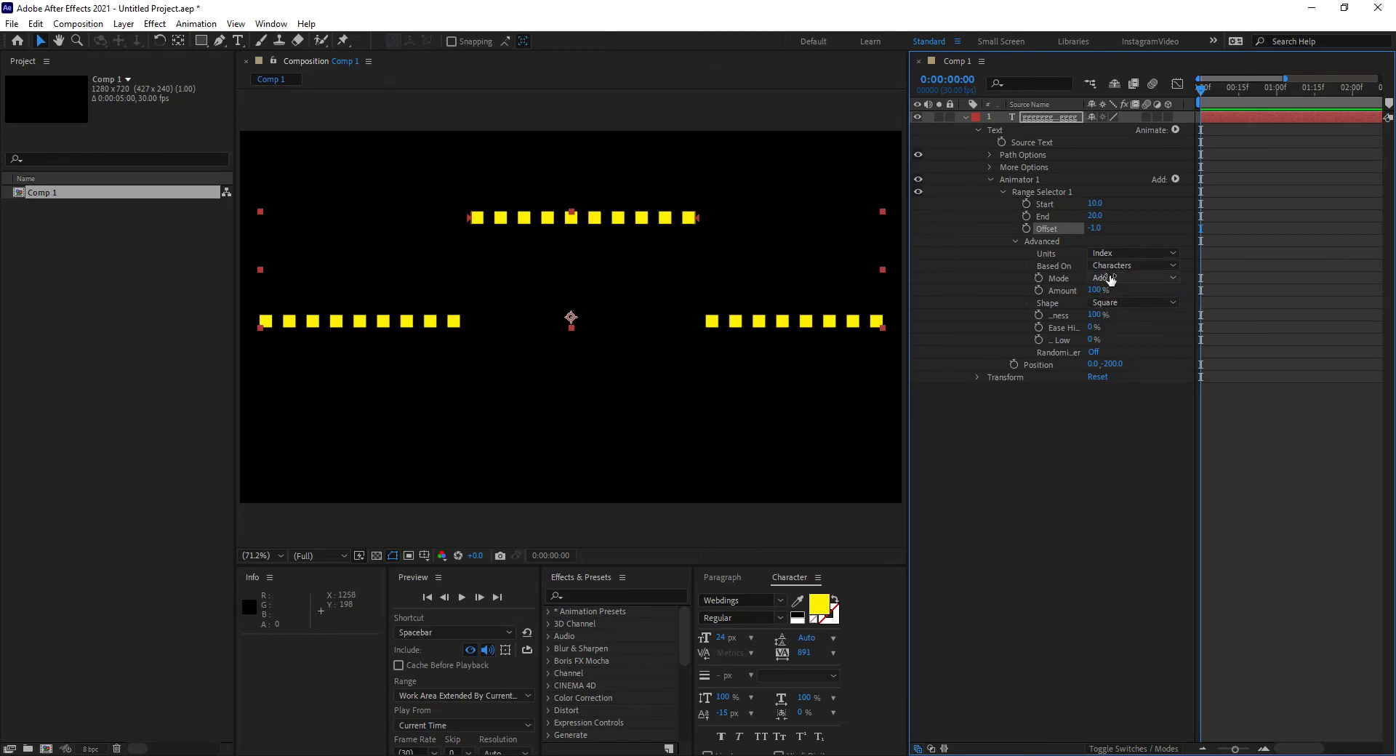
click(1108, 279)
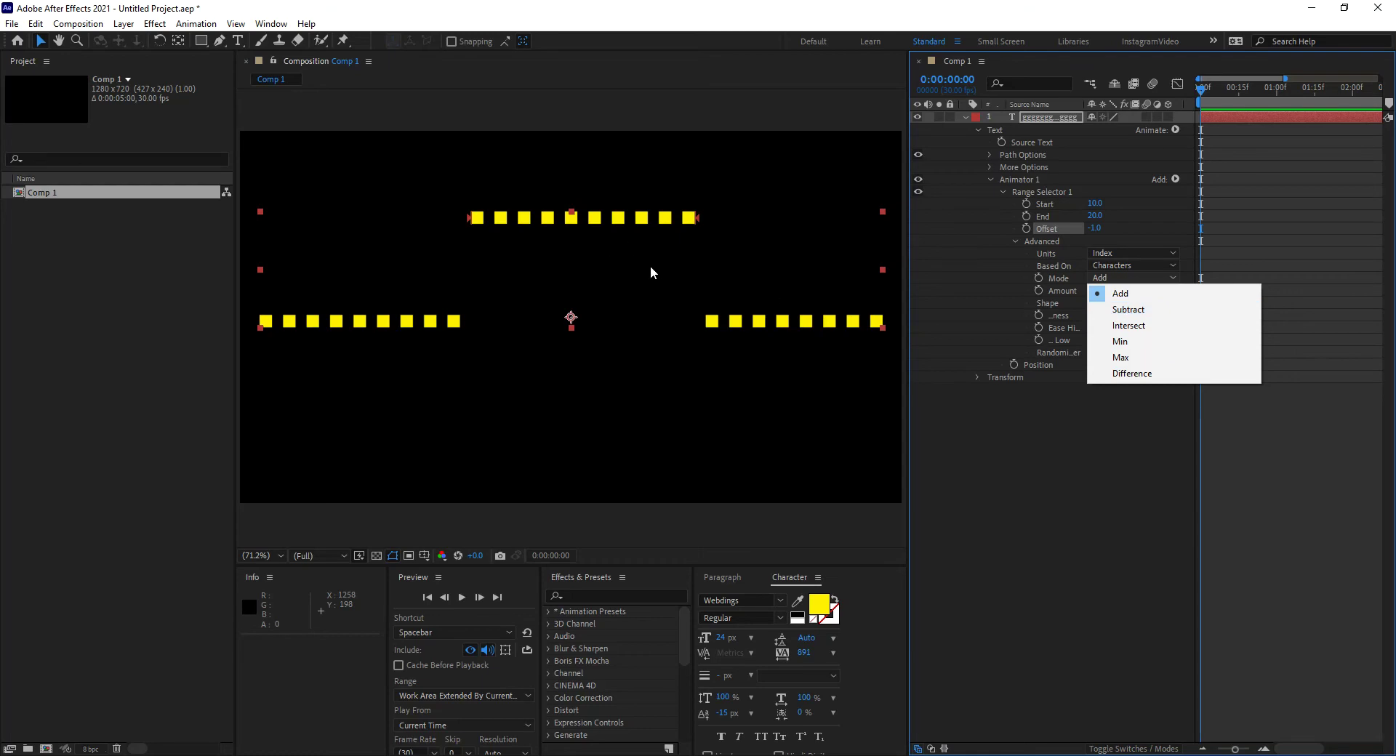
click(1166, 310)
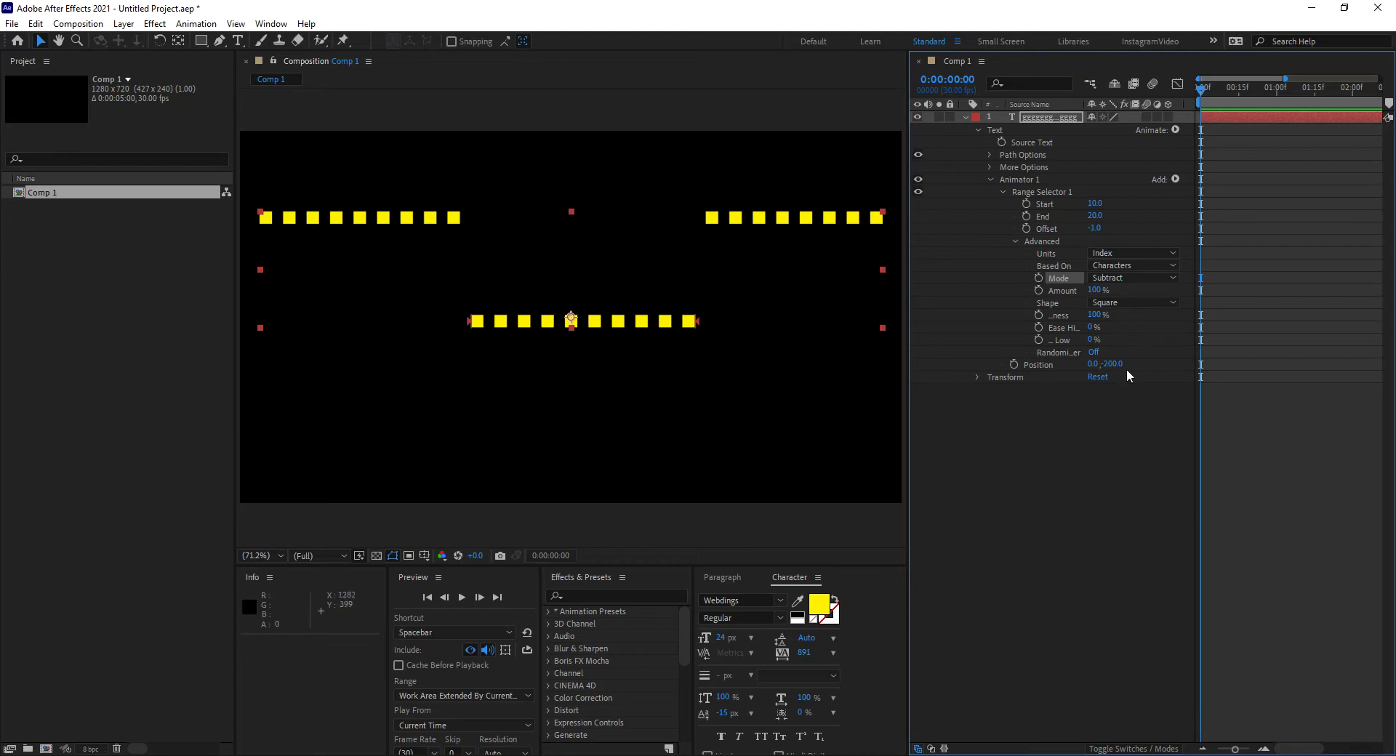
click(1125, 277)
click(1130, 293)
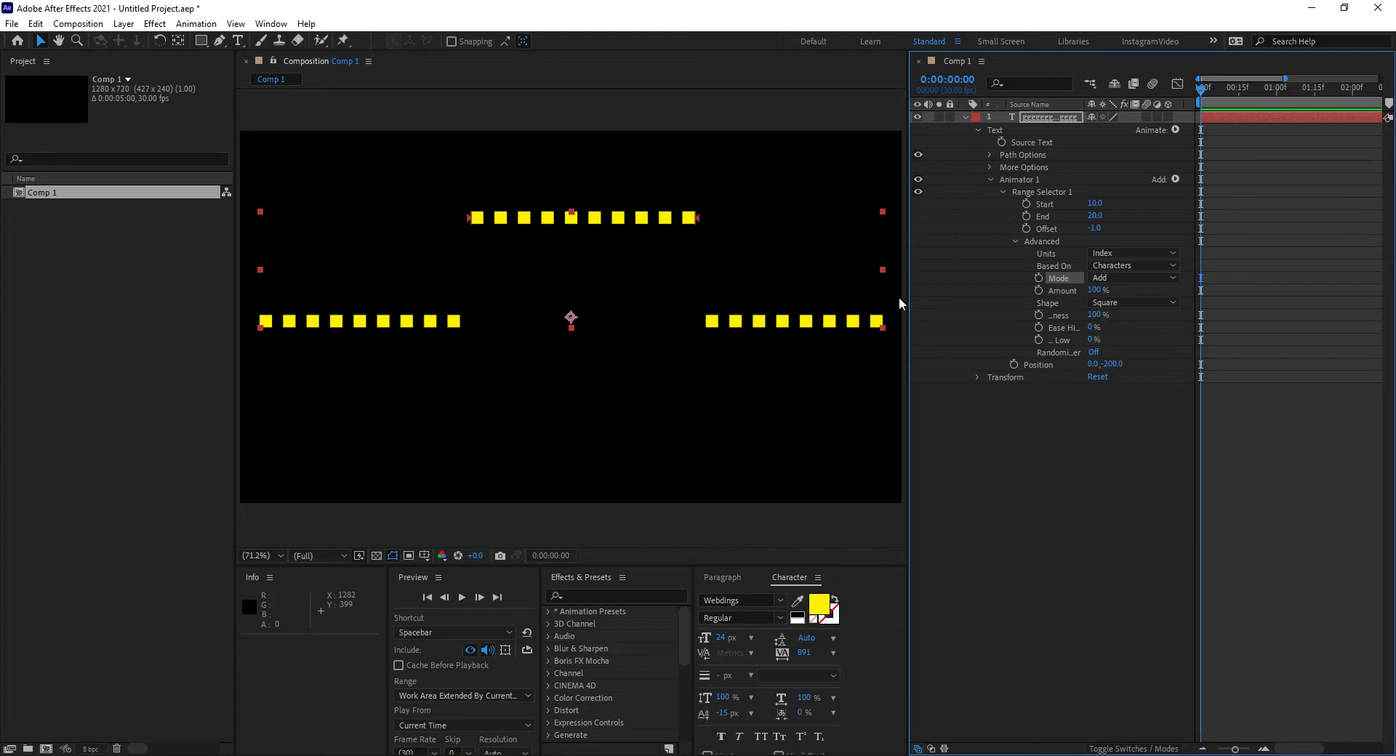
drag(1094, 290, 1112, 367)
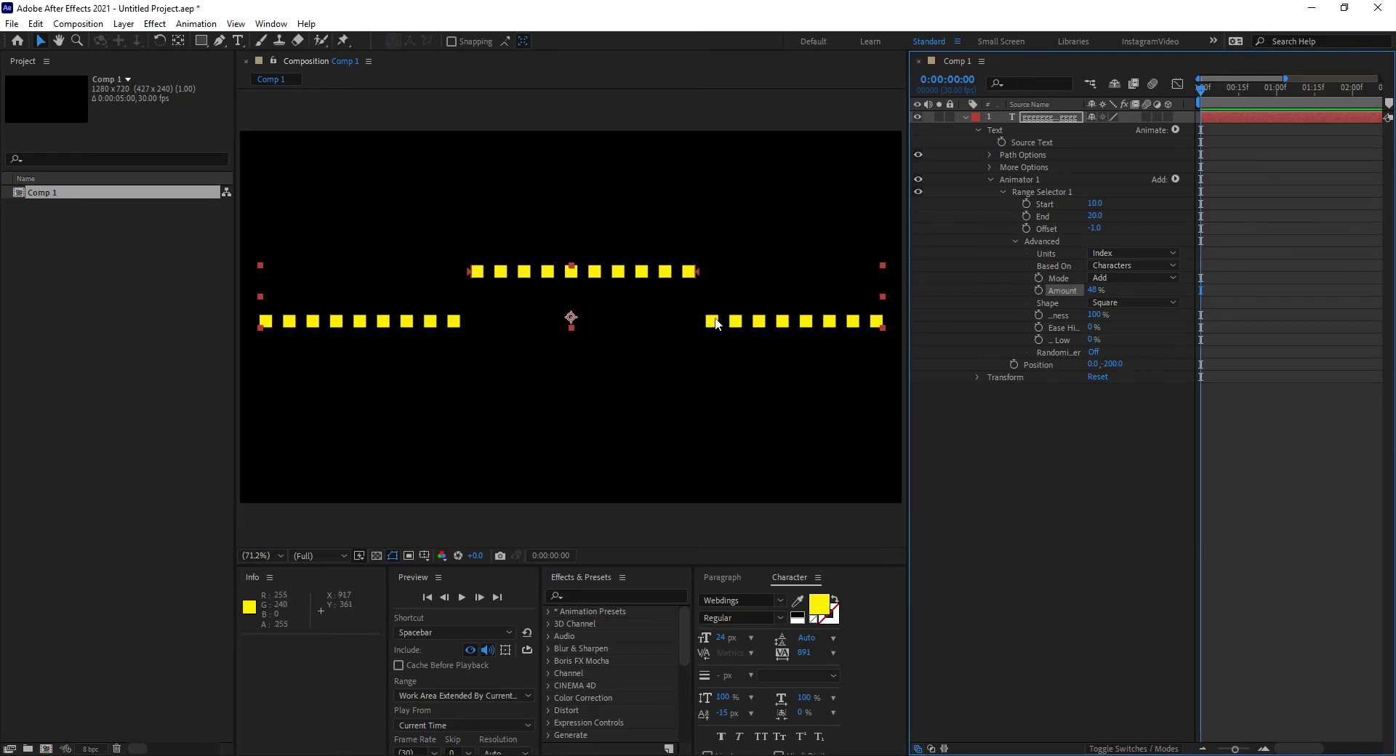
key(ctrl+z)
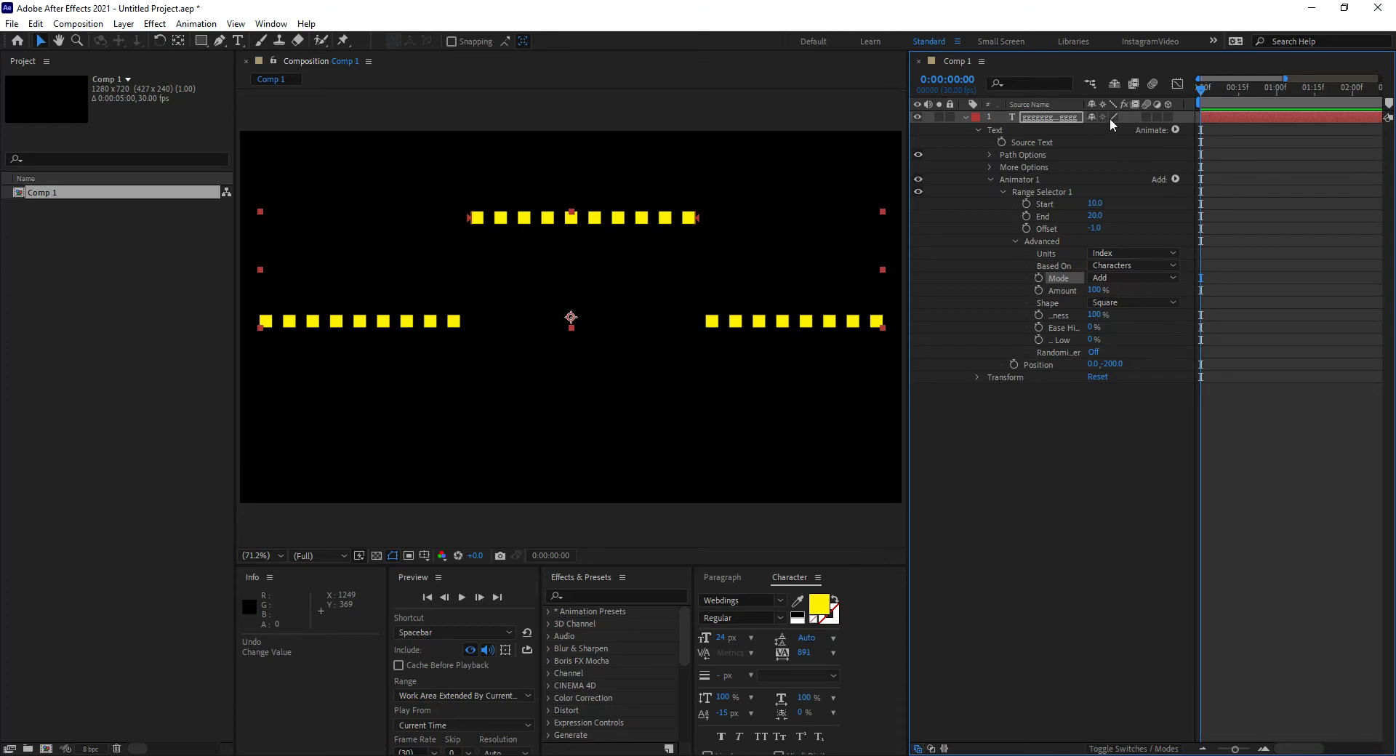
- Widen the Timeline's Source Name column and set the Range Selector's Offset to -3
drag(1081, 103, 1116, 103)
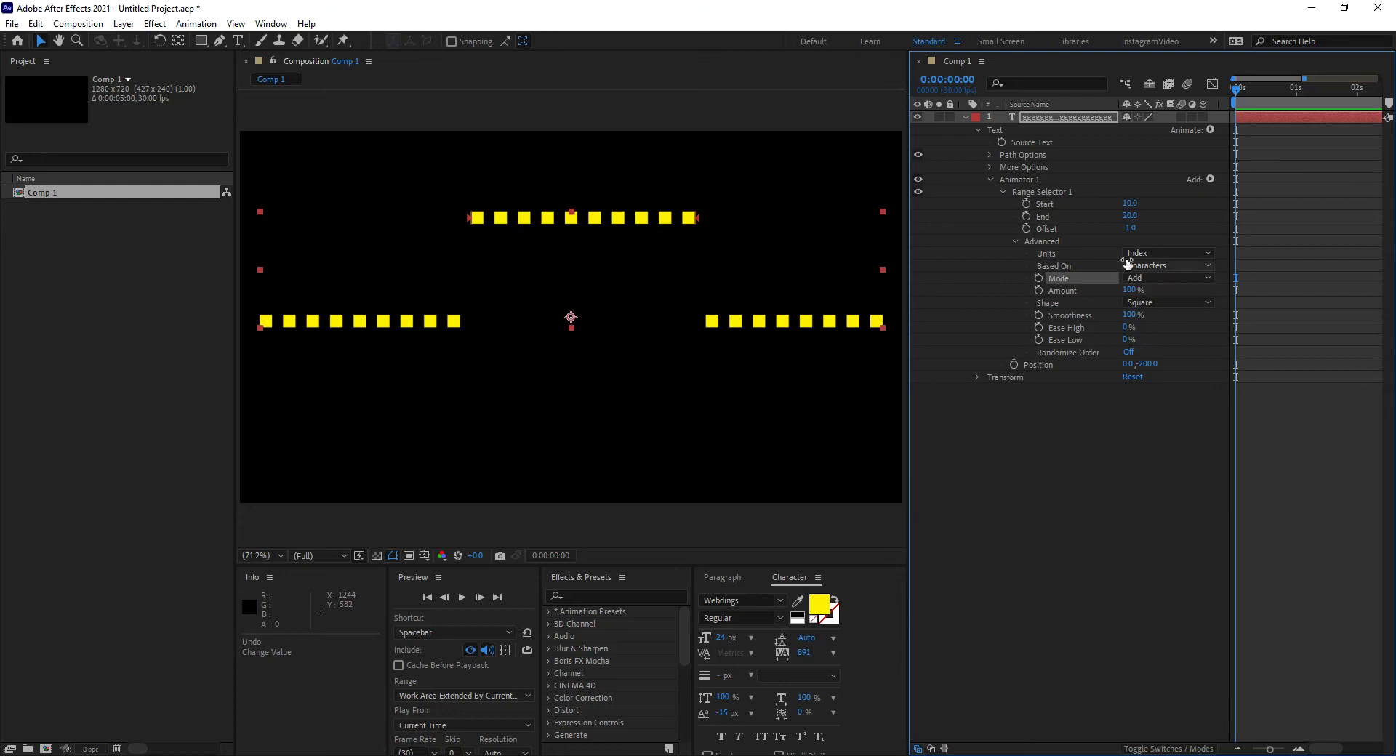
drag(1131, 228, 1135, 230)
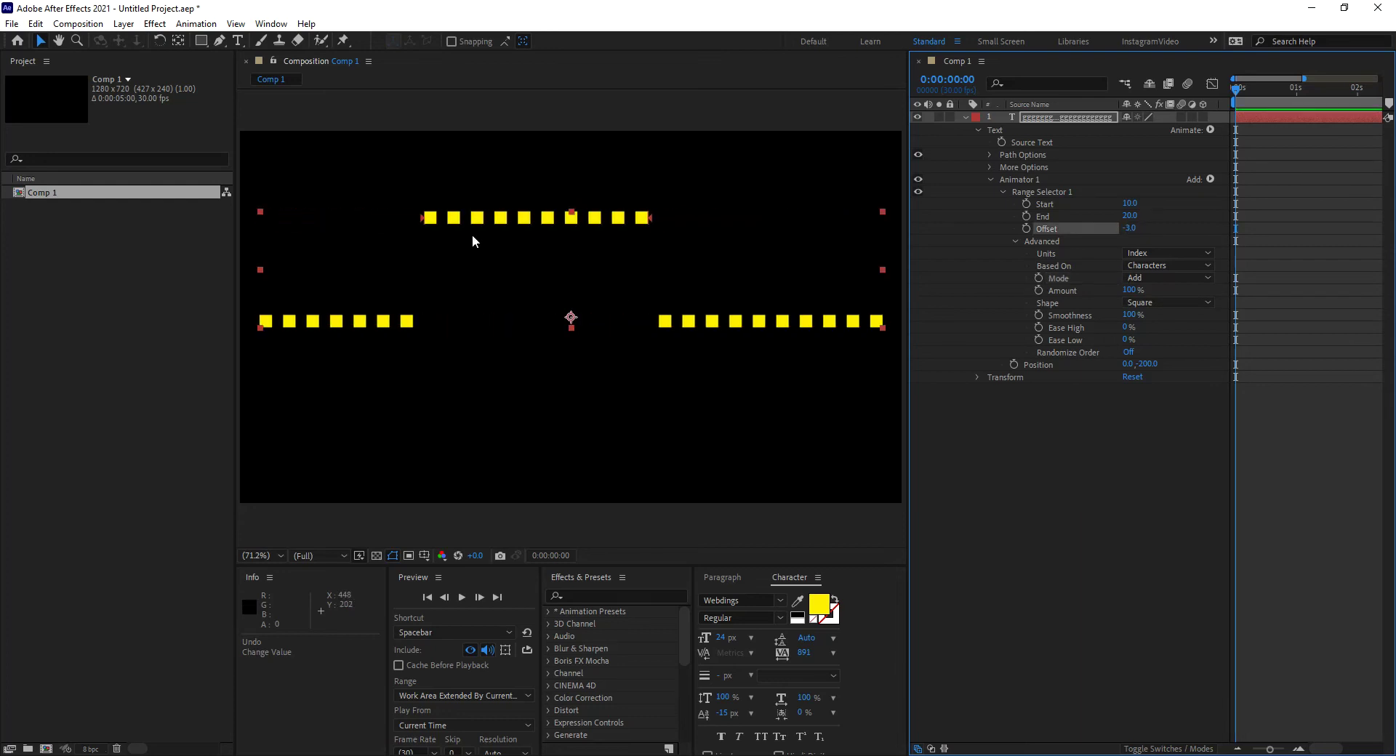
- Try the Ramp Up, Ramp Down and Triangle selector shapes, and bring the Offset to 0 with Triangle active
click(1171, 301)
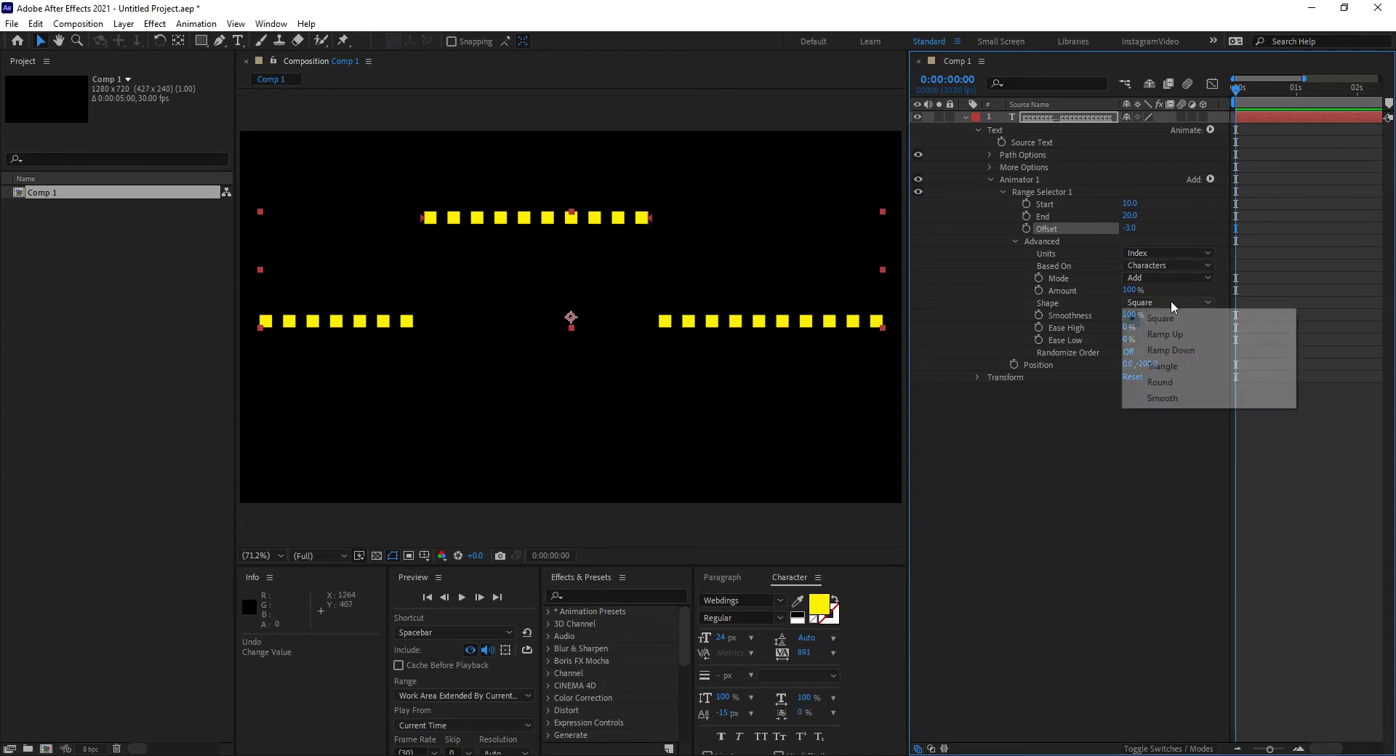
click(1178, 336)
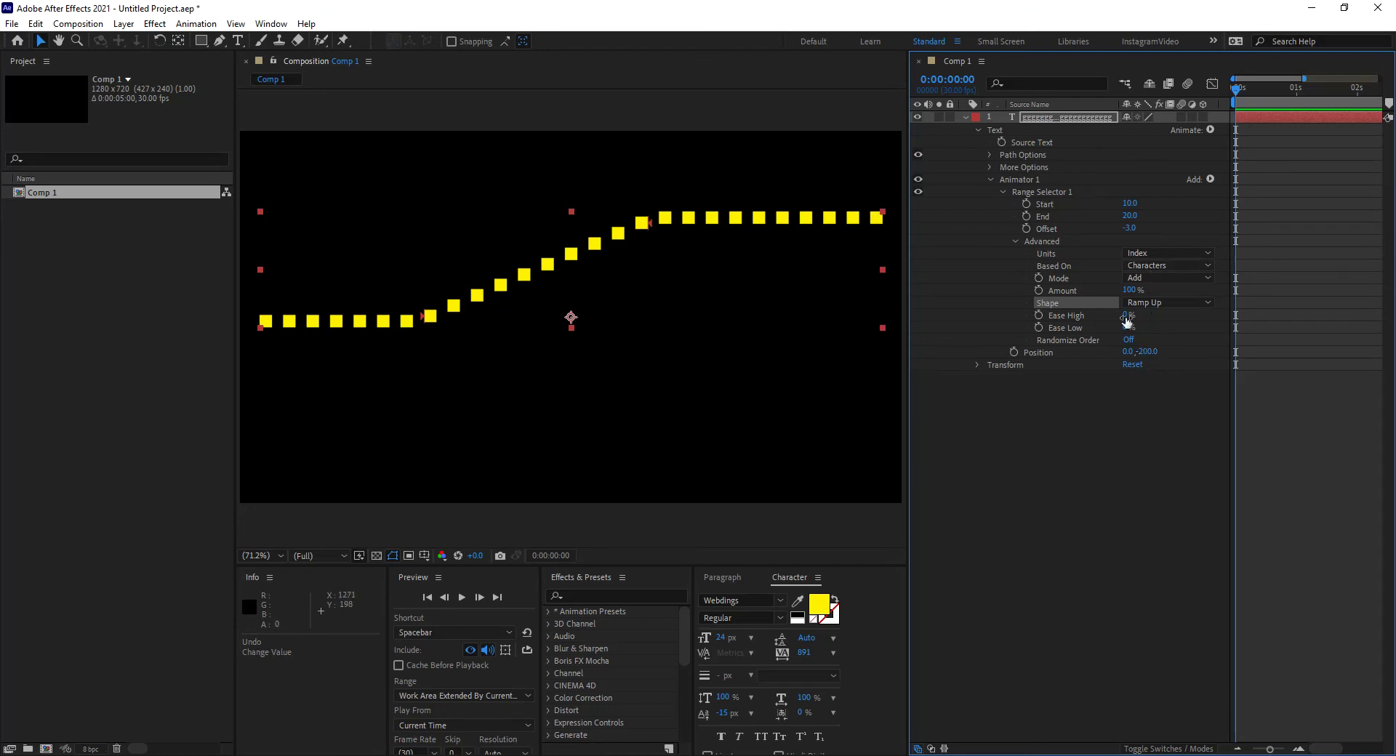
click(1173, 308)
click(1170, 349)
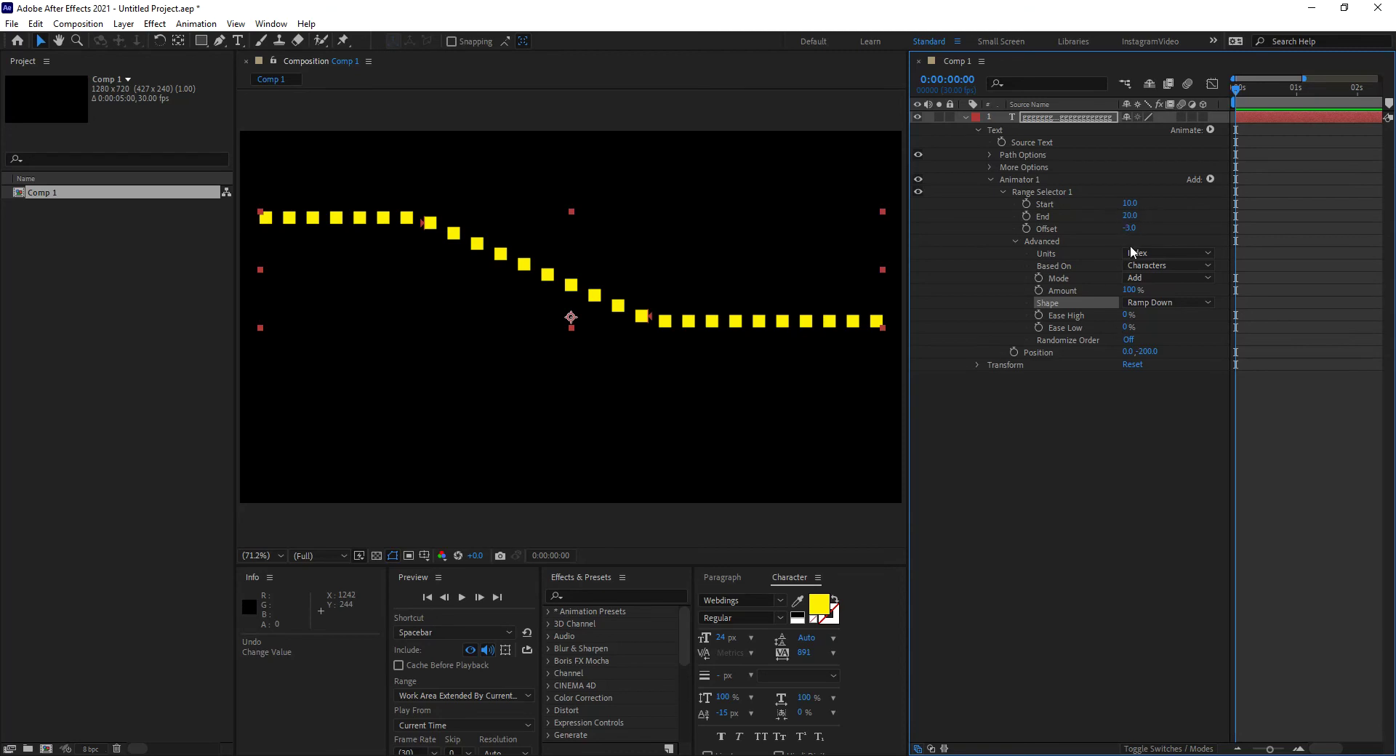
click(1169, 304)
click(1186, 367)
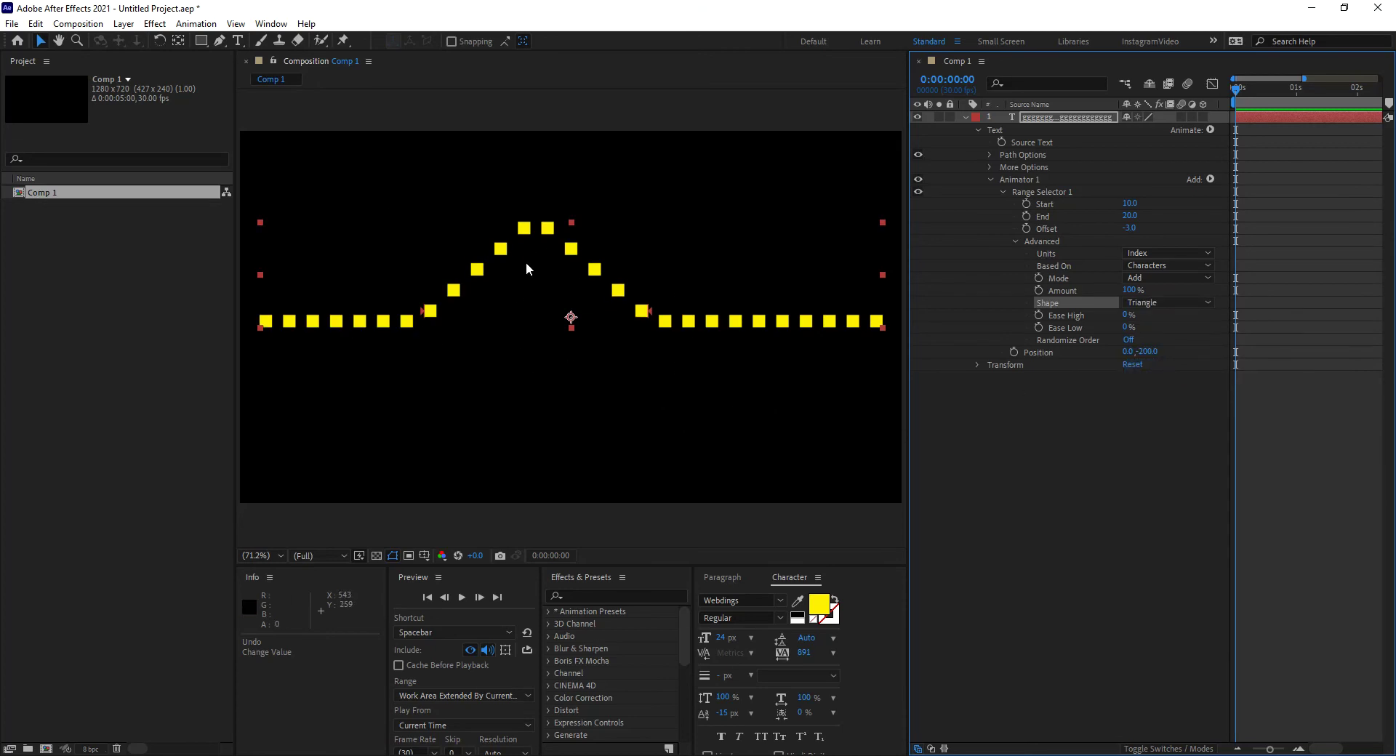
drag(1129, 229, 1163, 232)
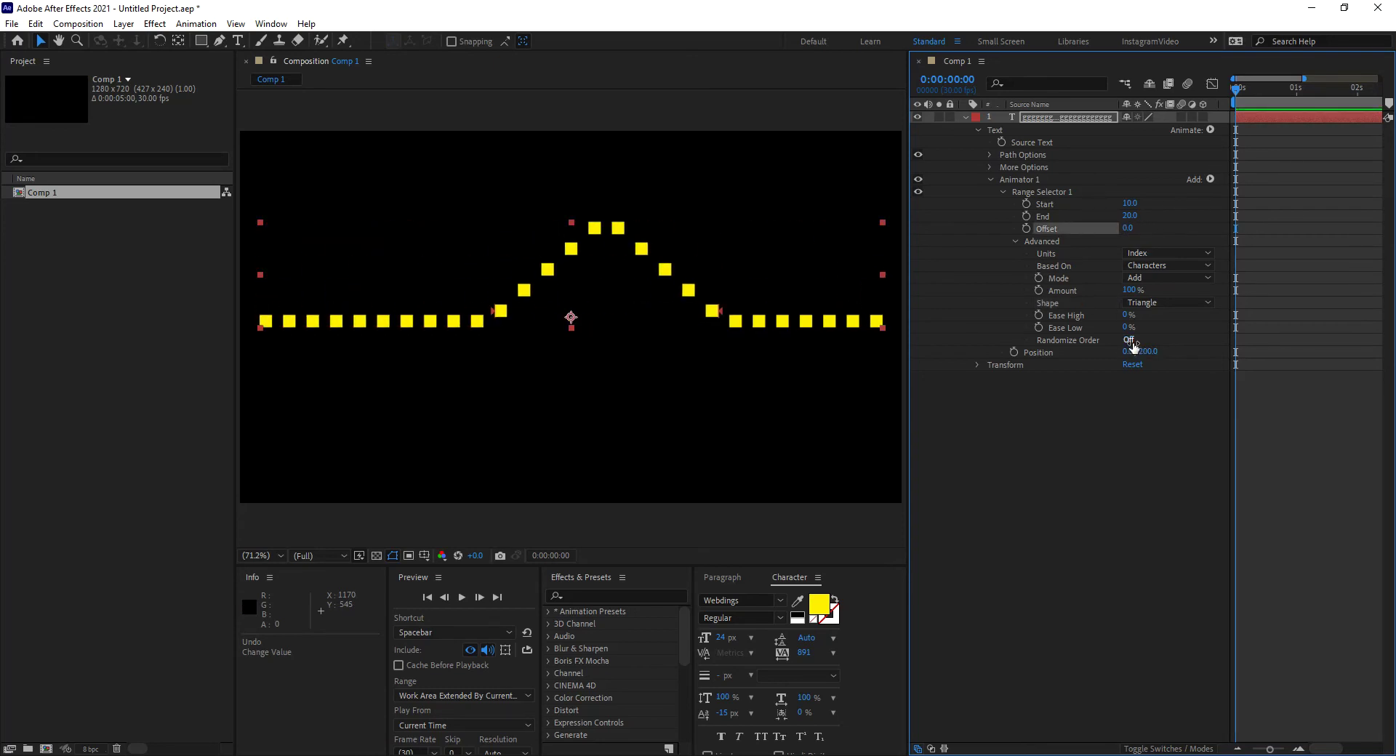
- Try the Round and Smooth shapes for the Range Selector
click(1154, 303)
click(1177, 382)
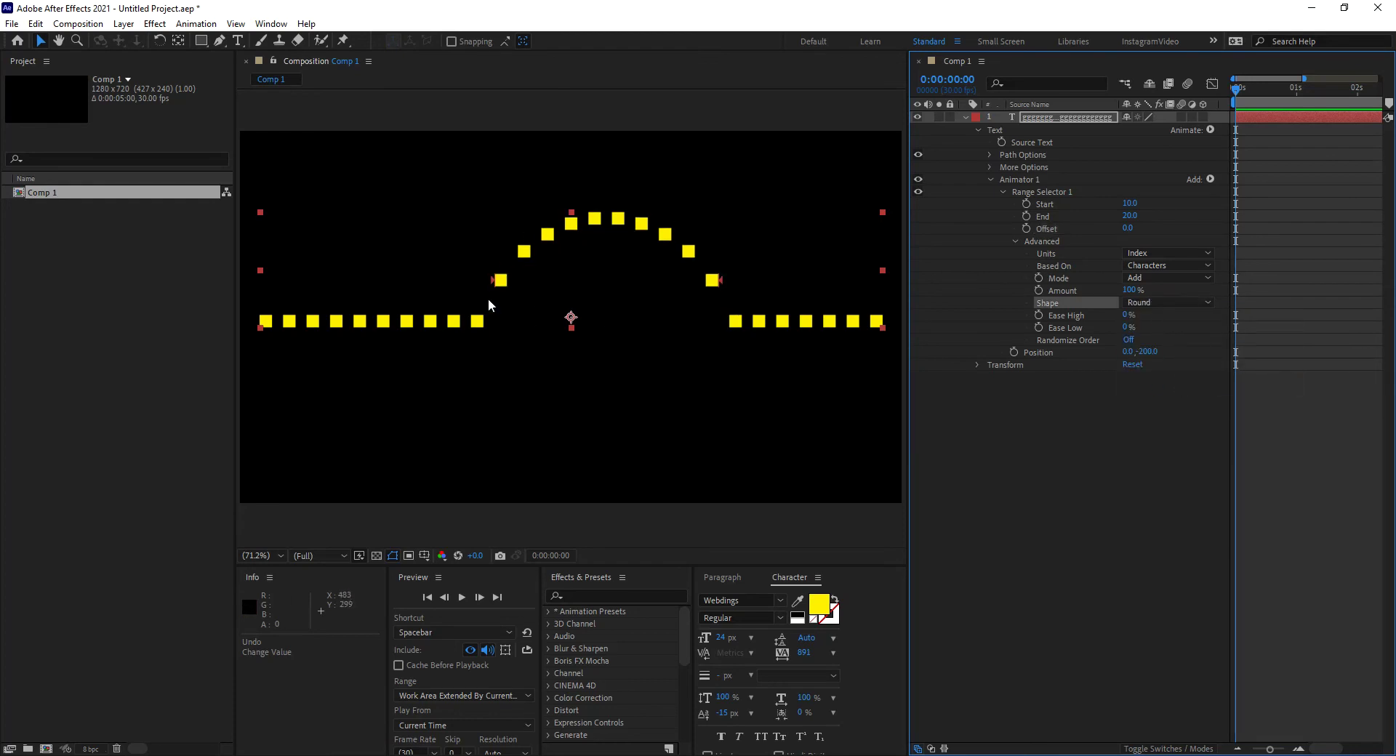
click(1158, 301)
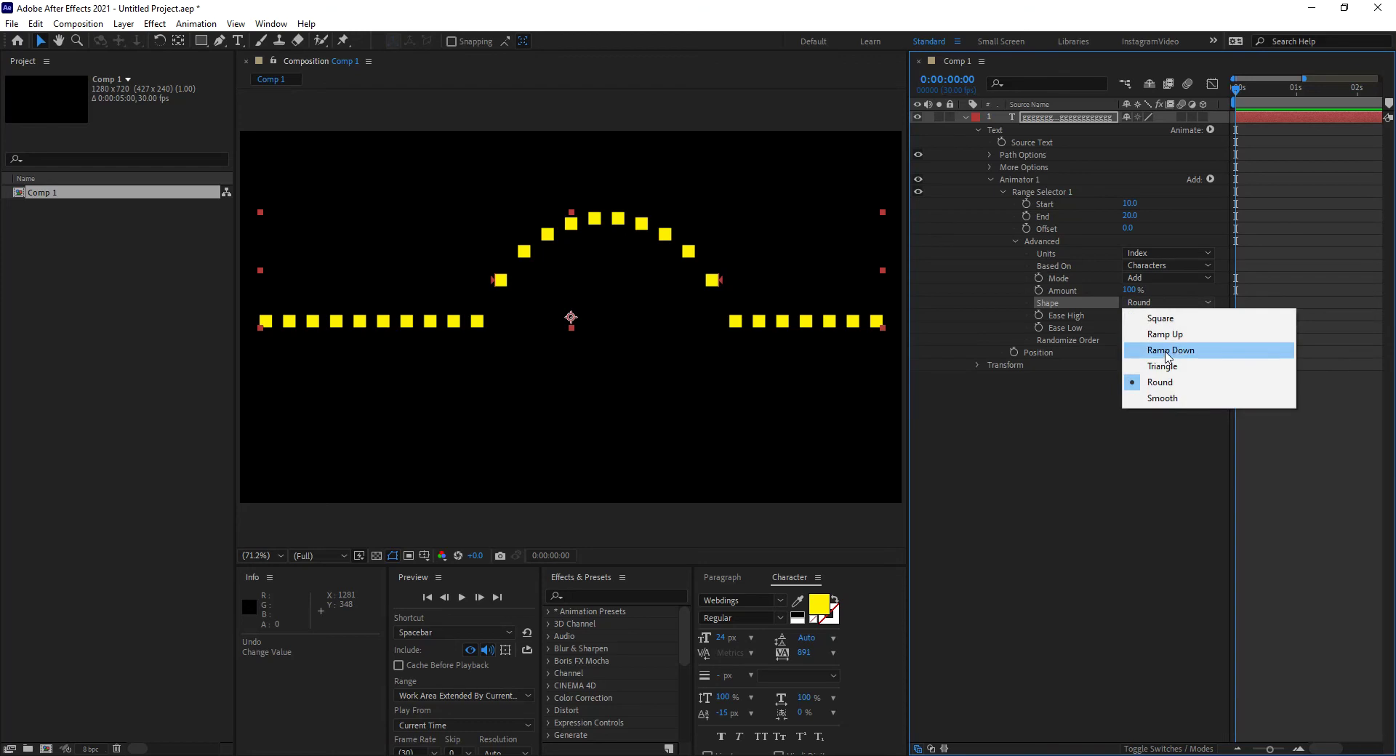
click(1172, 399)
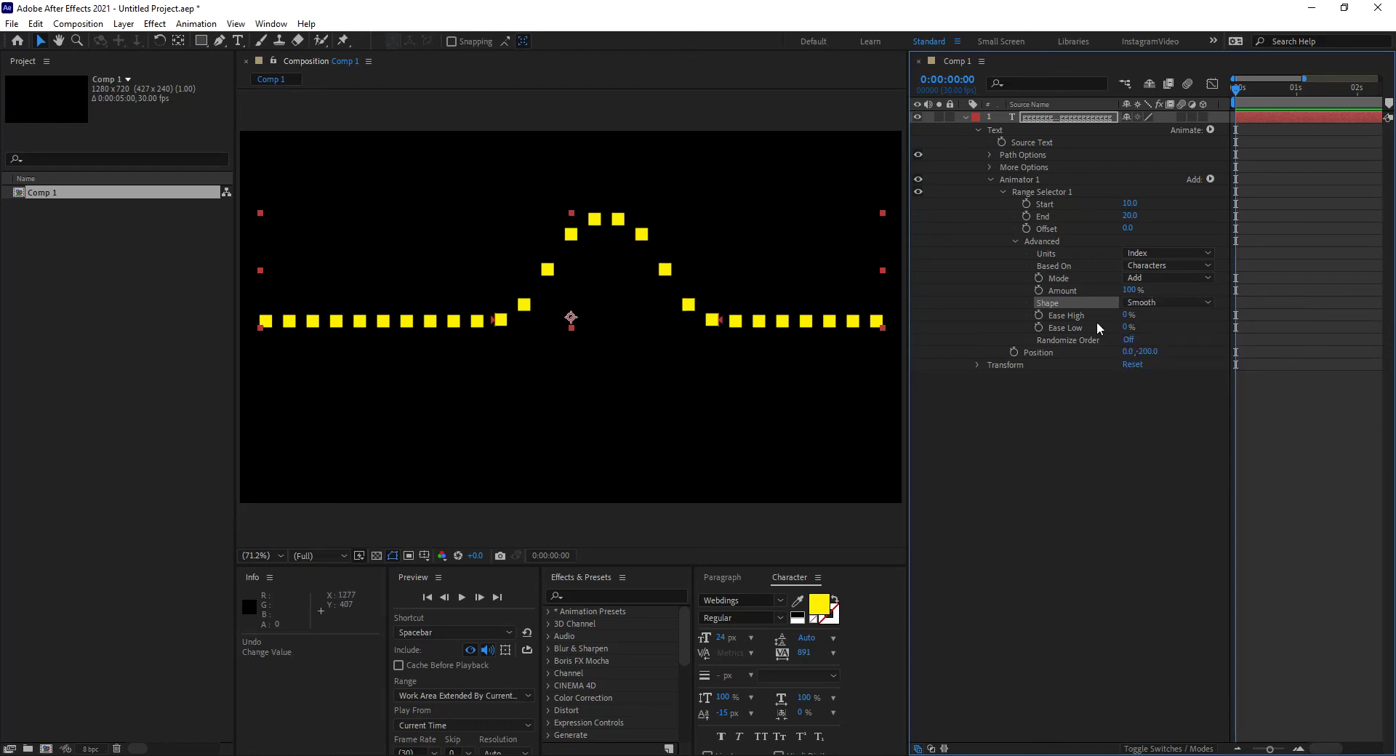
- Set the Range Selector's Shape to Ramp Up and its Offset to -2
click(1181, 305)
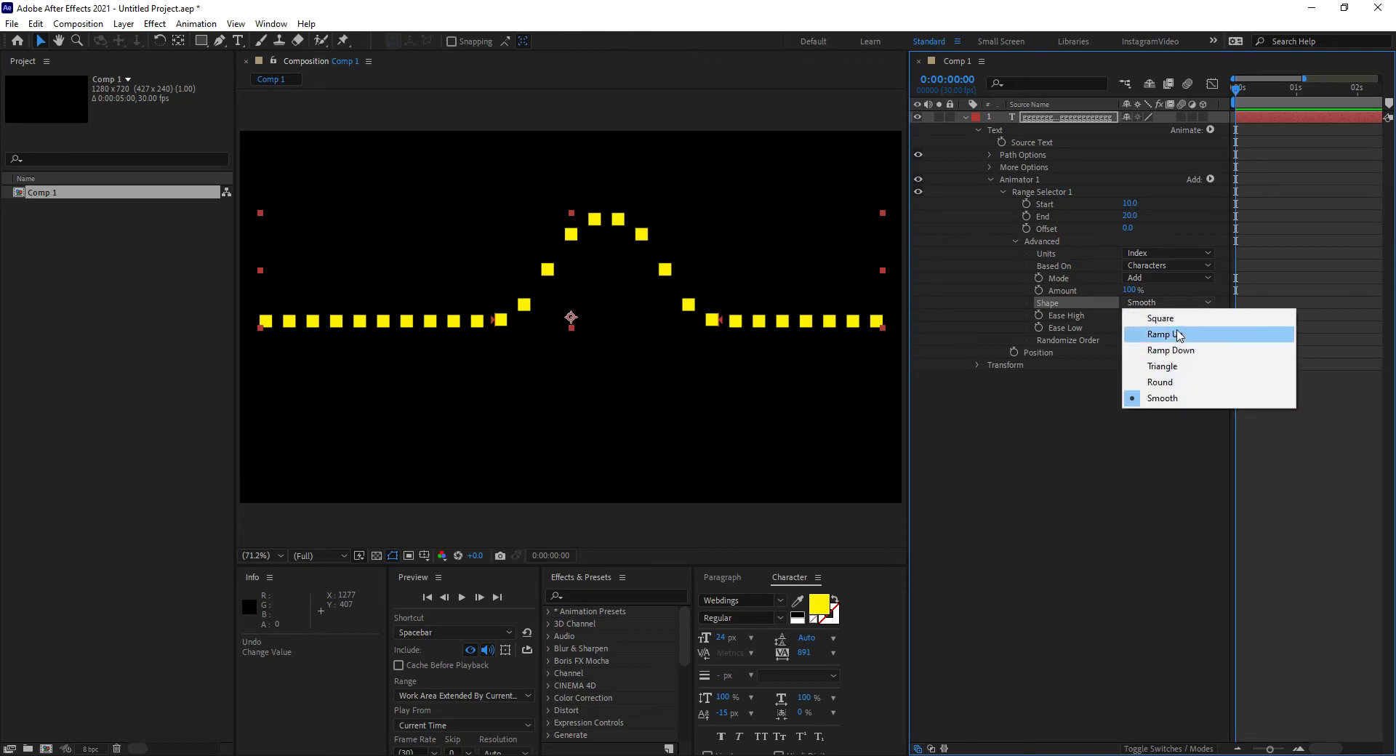
click(1166, 335)
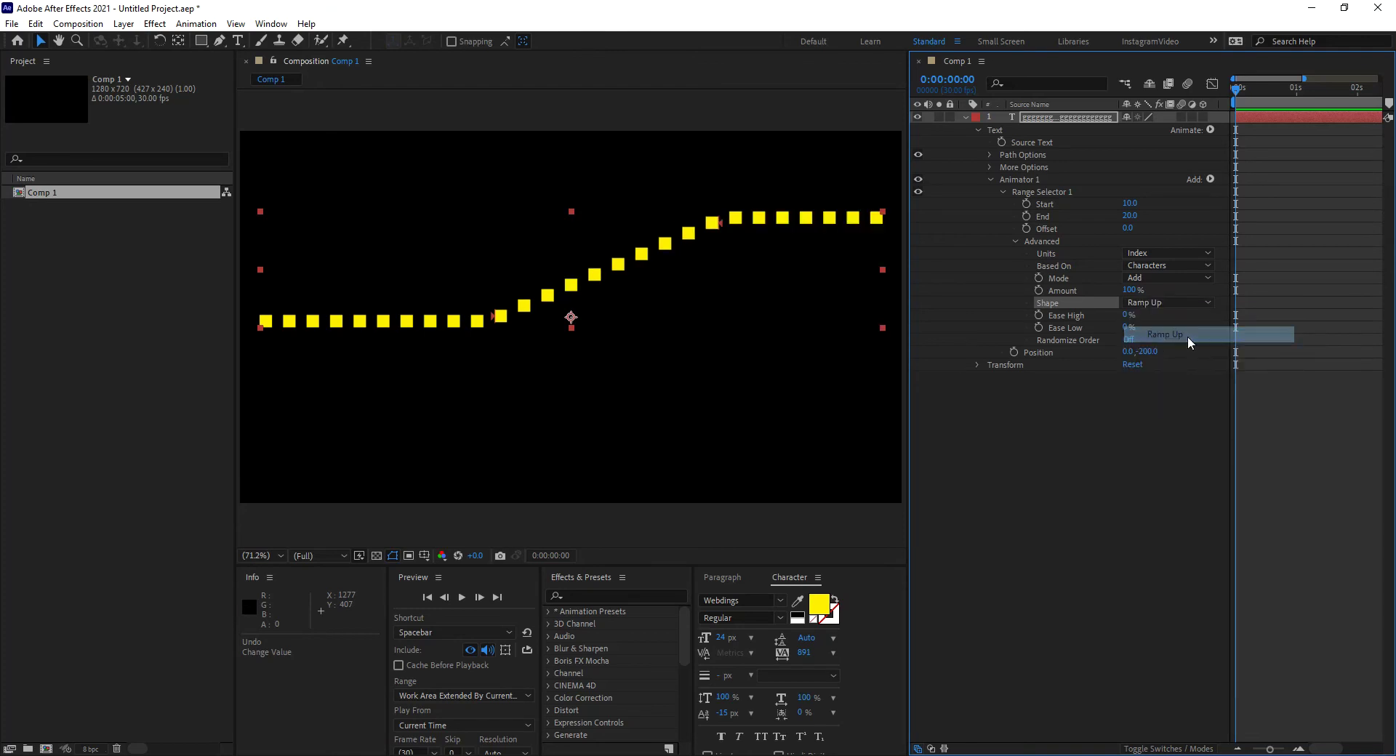
drag(1132, 230, 826, 229)
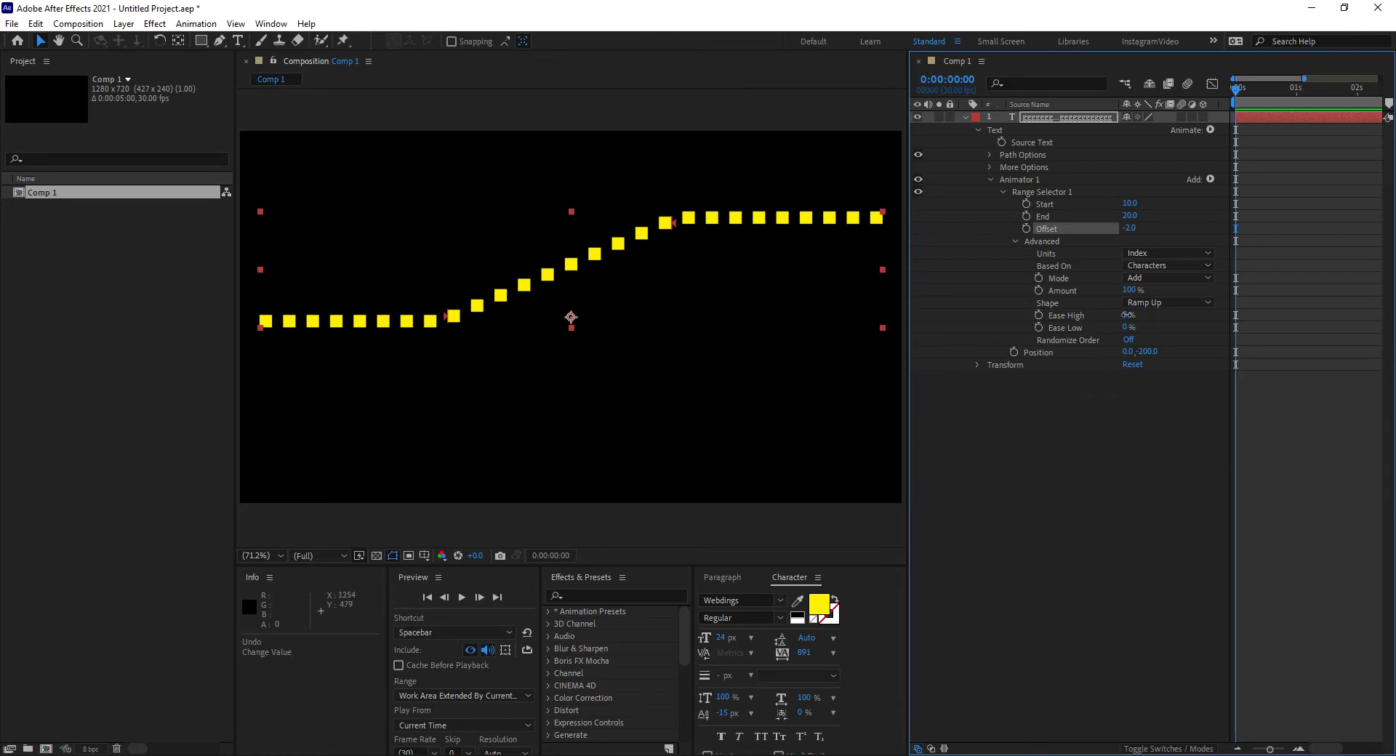
- Set the Range Selector's Ease High to 46%, and change its range to Start 9 and End 23
drag(1126, 318, 1143, 317)
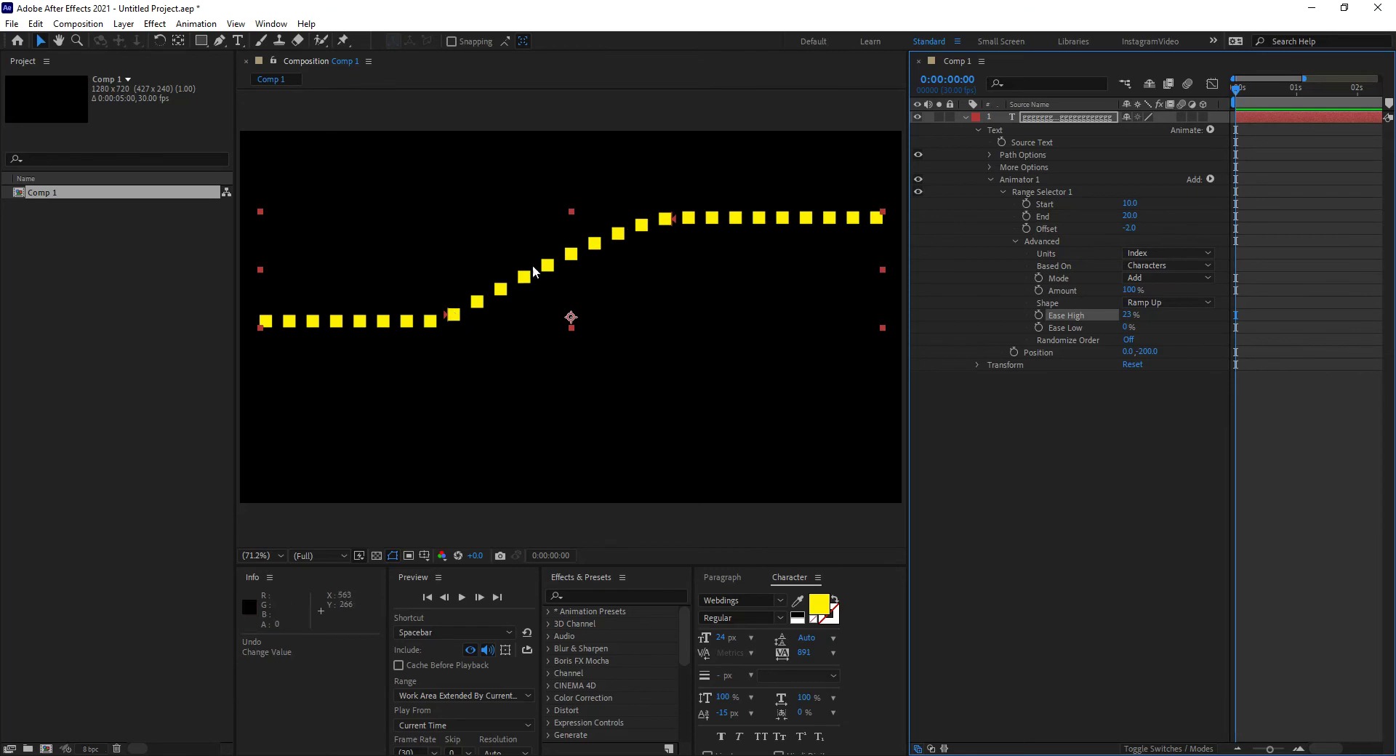
drag(1128, 316, 1145, 320)
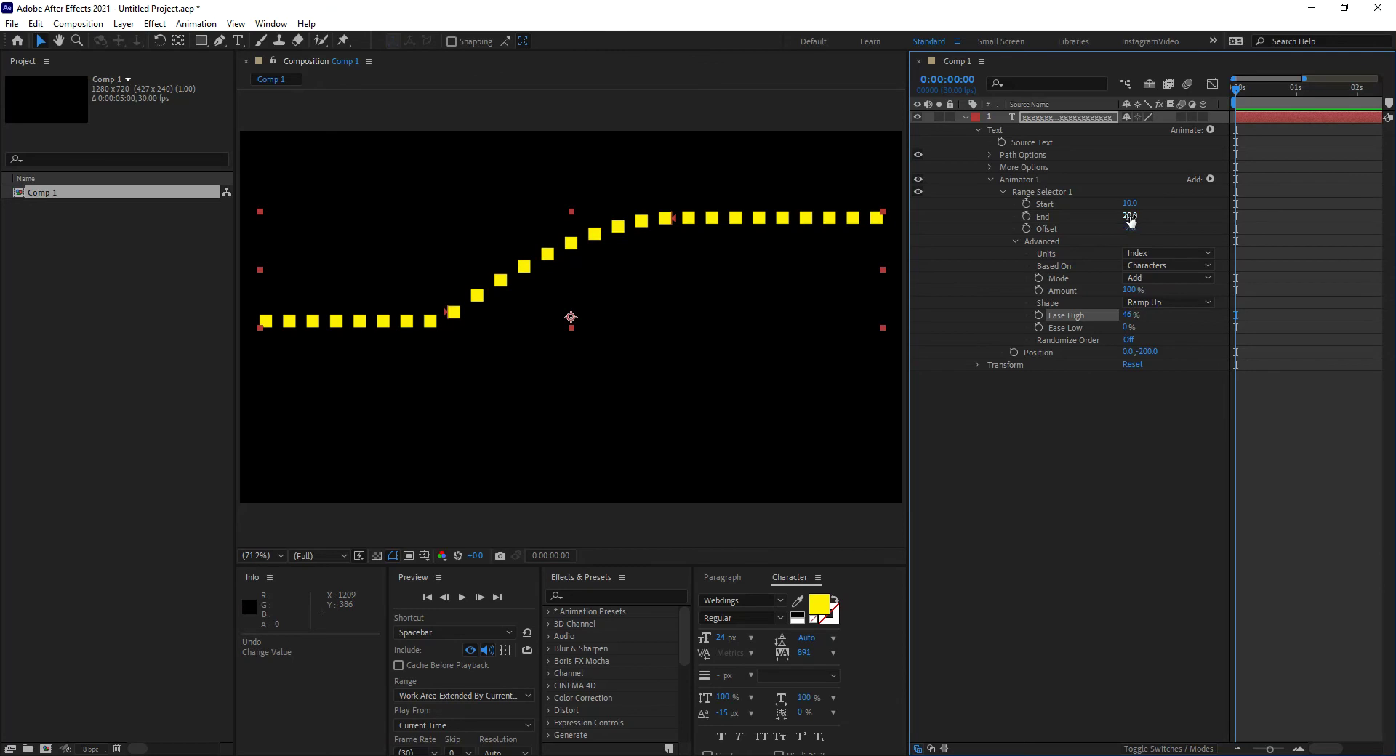
mouse_move(1130, 216)
mouse_down()
mouse_move(1141, 221)
mouse_move(1131, 209)
mouse_up()
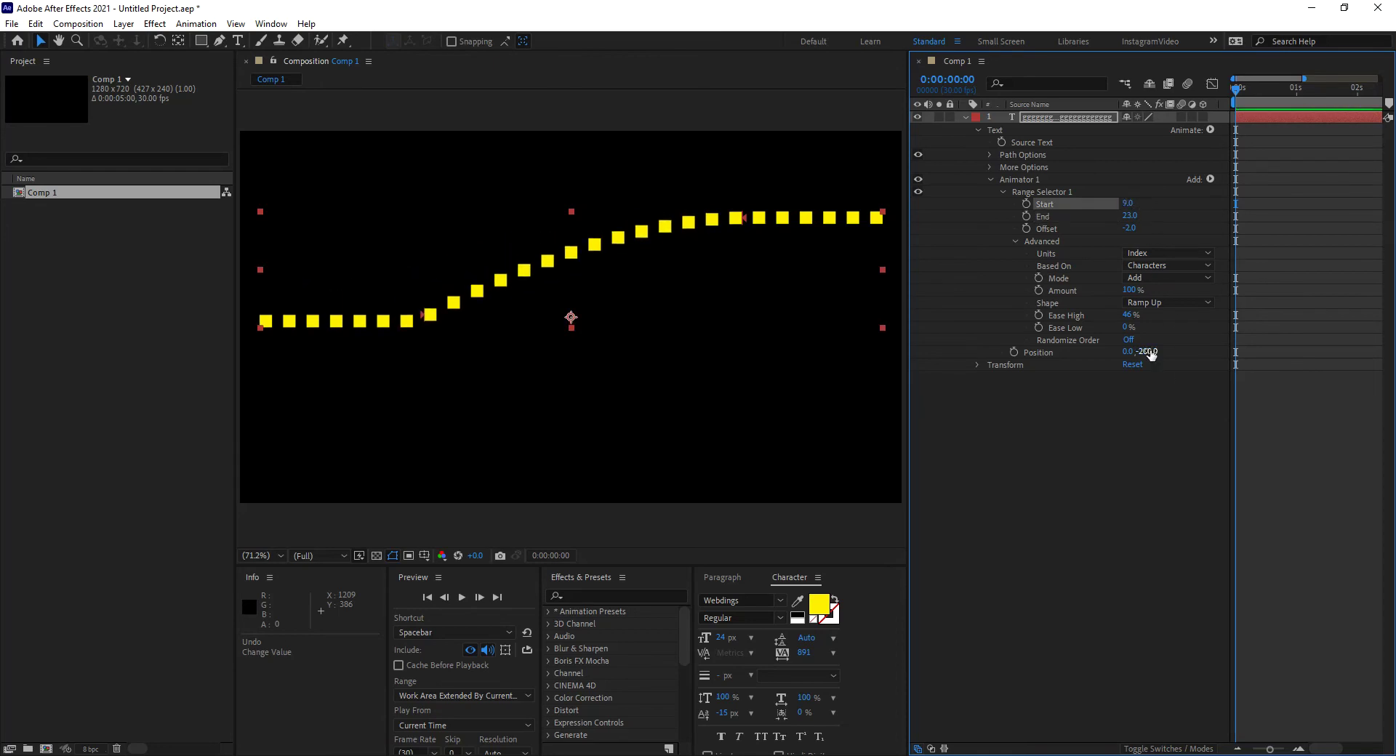
- Set the Range Selector's Ease High to 34% and its Ease Low to 39%
mouse_move(1128, 314)
mouse_down()
mouse_move(1028, 317)
mouse_move(1178, 317)
mouse_move(1103, 319)
mouse_move(1159, 324)
mouse_move(1134, 324)
mouse_up()
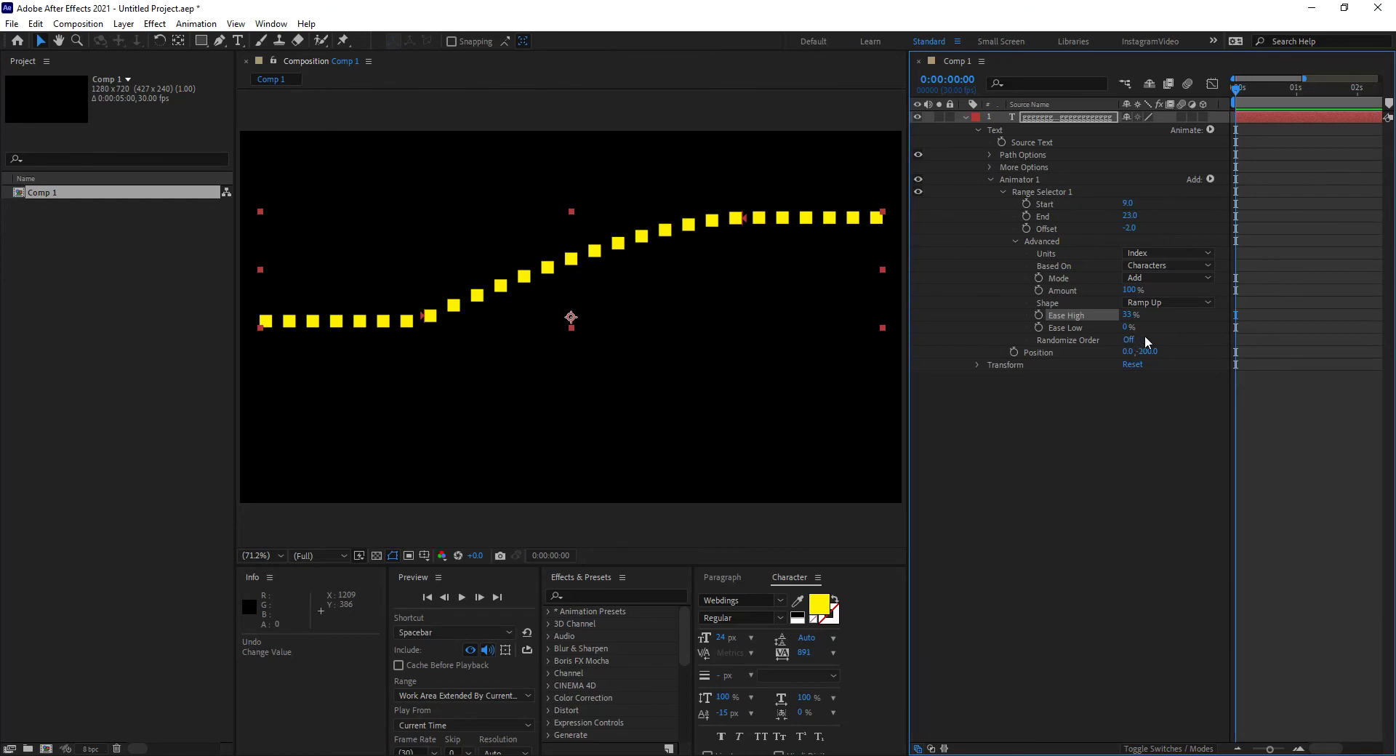
mouse_move(1128, 326)
mouse_down()
mouse_move(1223, 335)
mouse_move(1129, 333)
mouse_up()
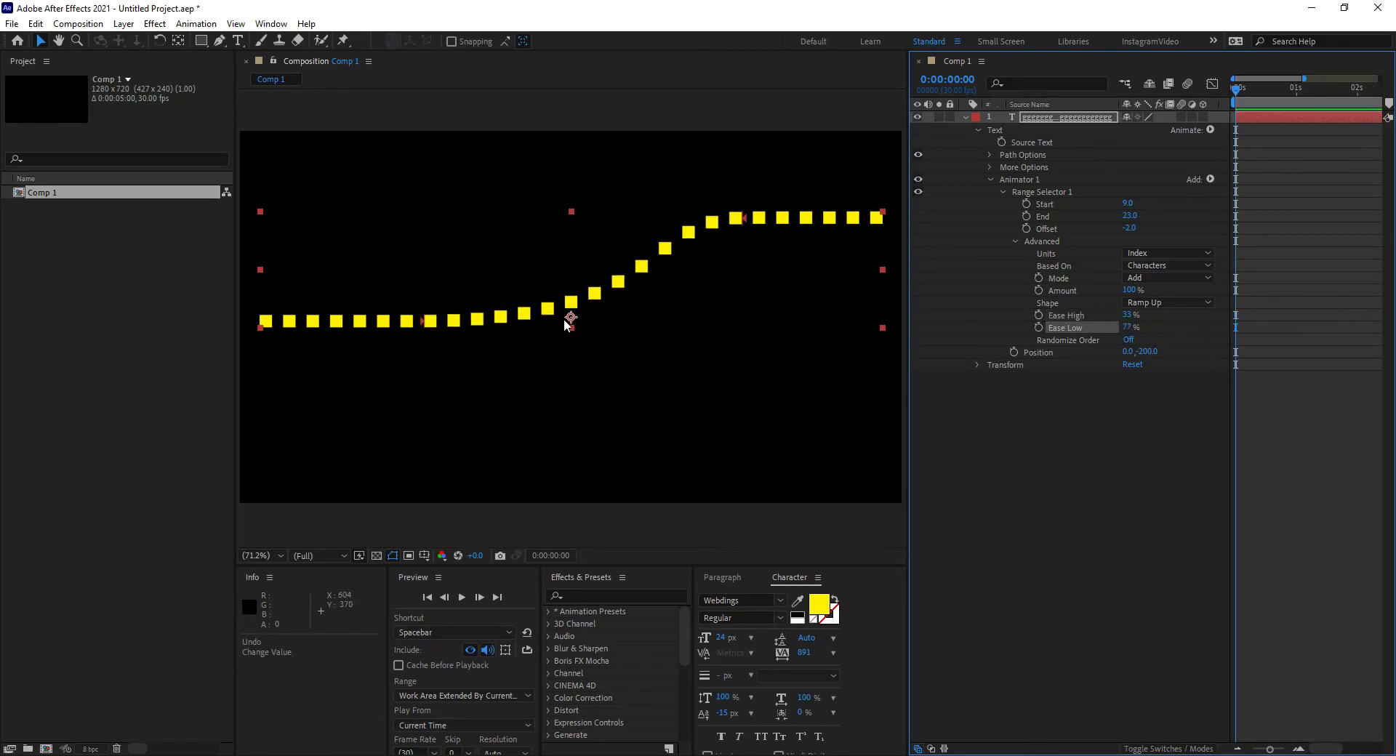
drag(1131, 319, 1107, 327)
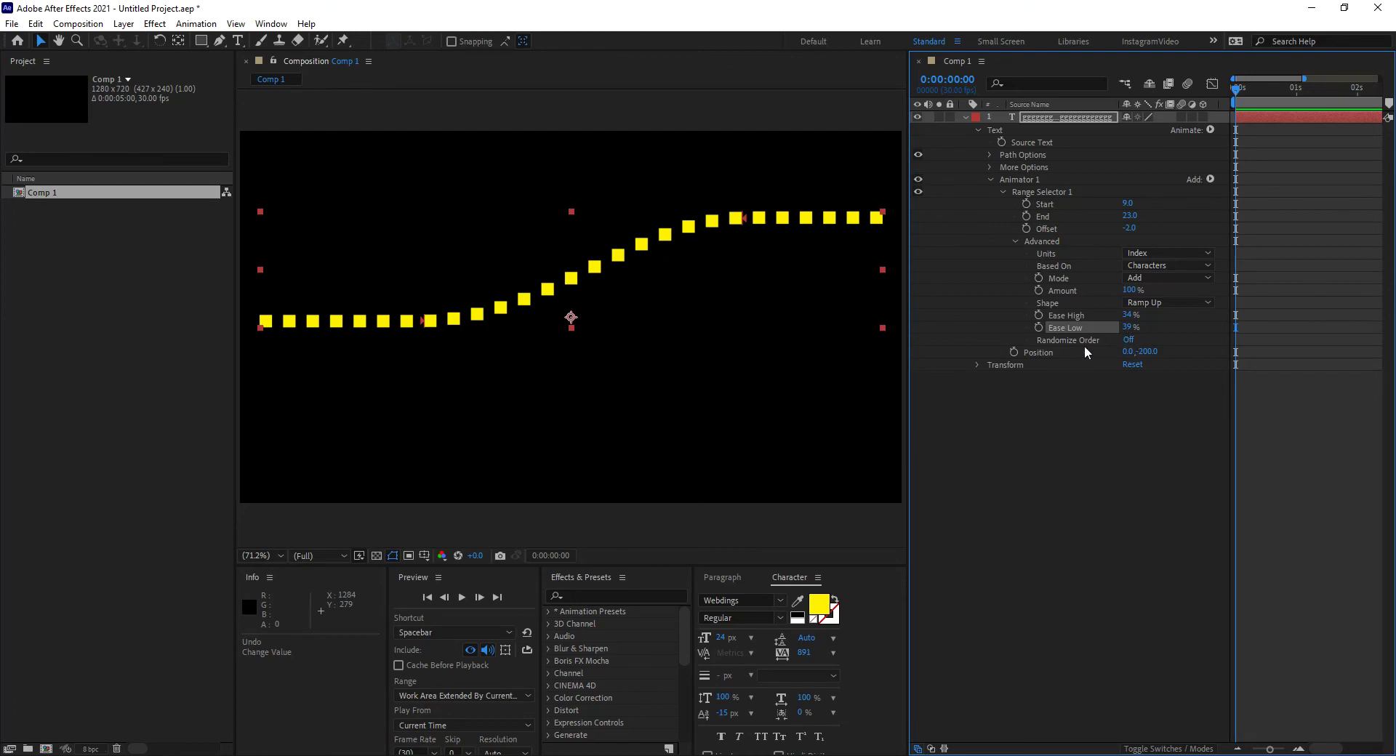
- Try Randomize Order with a different Random Seed on the Range Selector, and undo both changes
click(1128, 340)
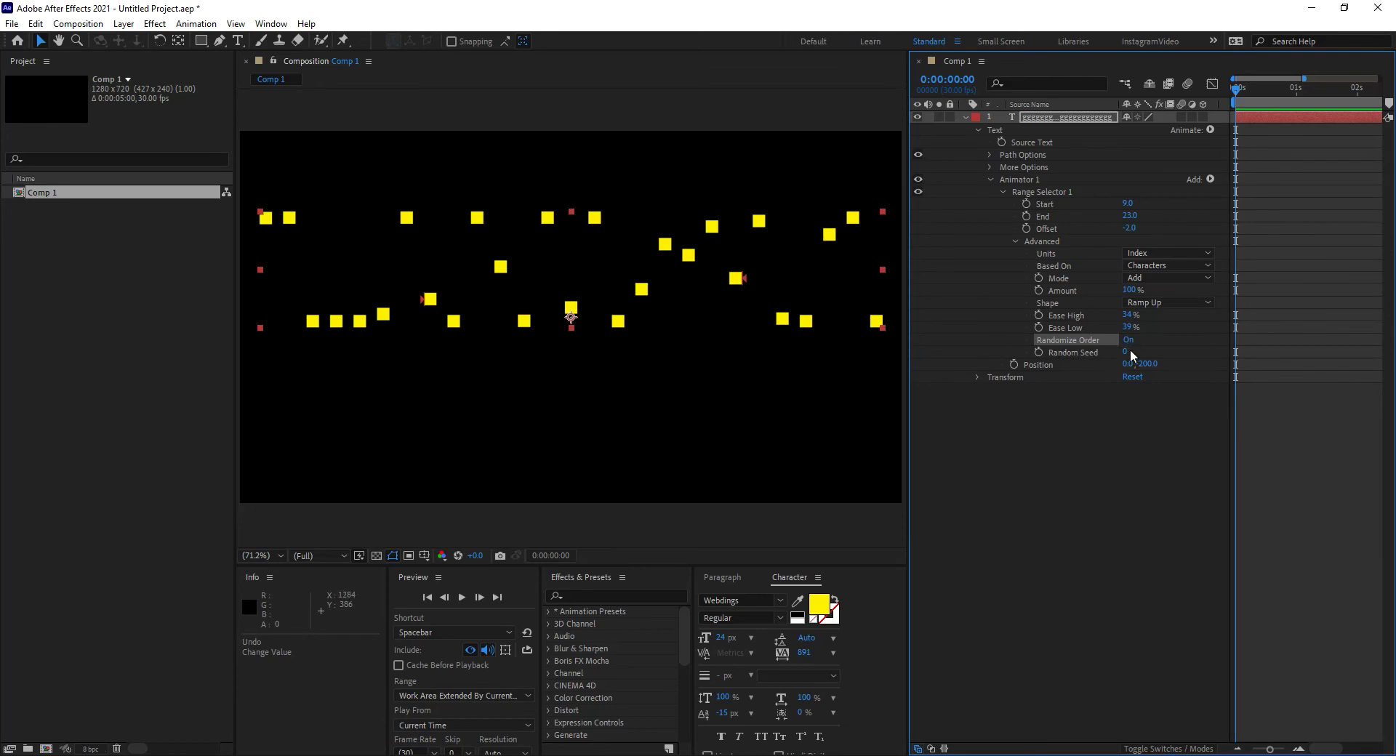
drag(1130, 351, 1133, 354)
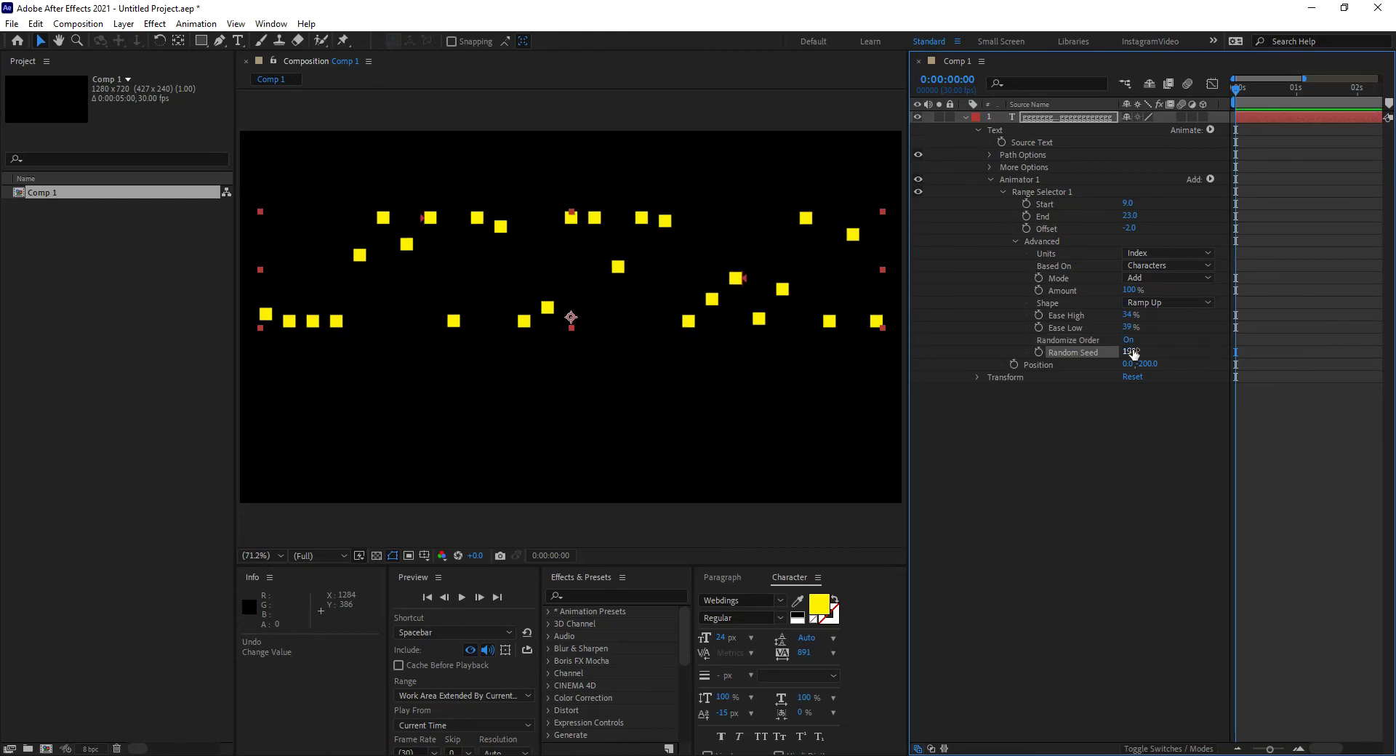
key(ctrl+z)
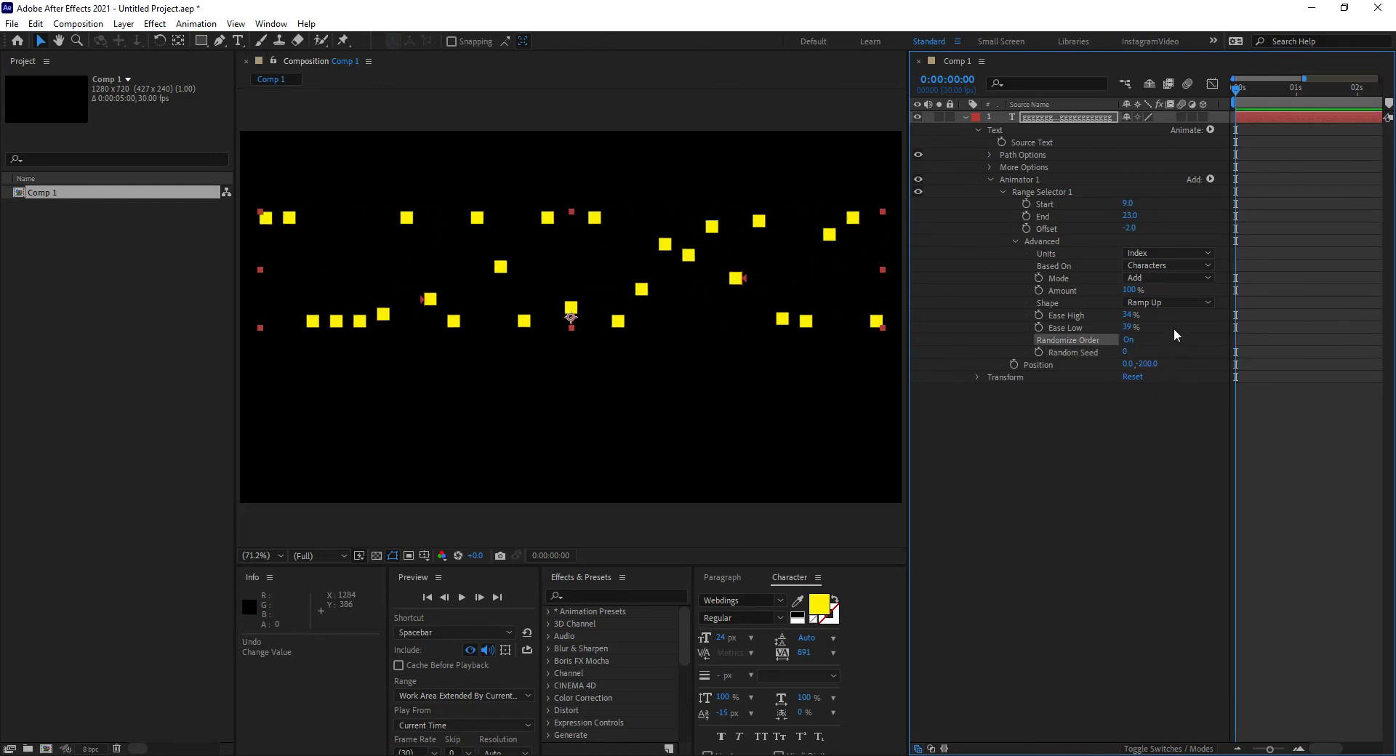
key(ctrl+z)
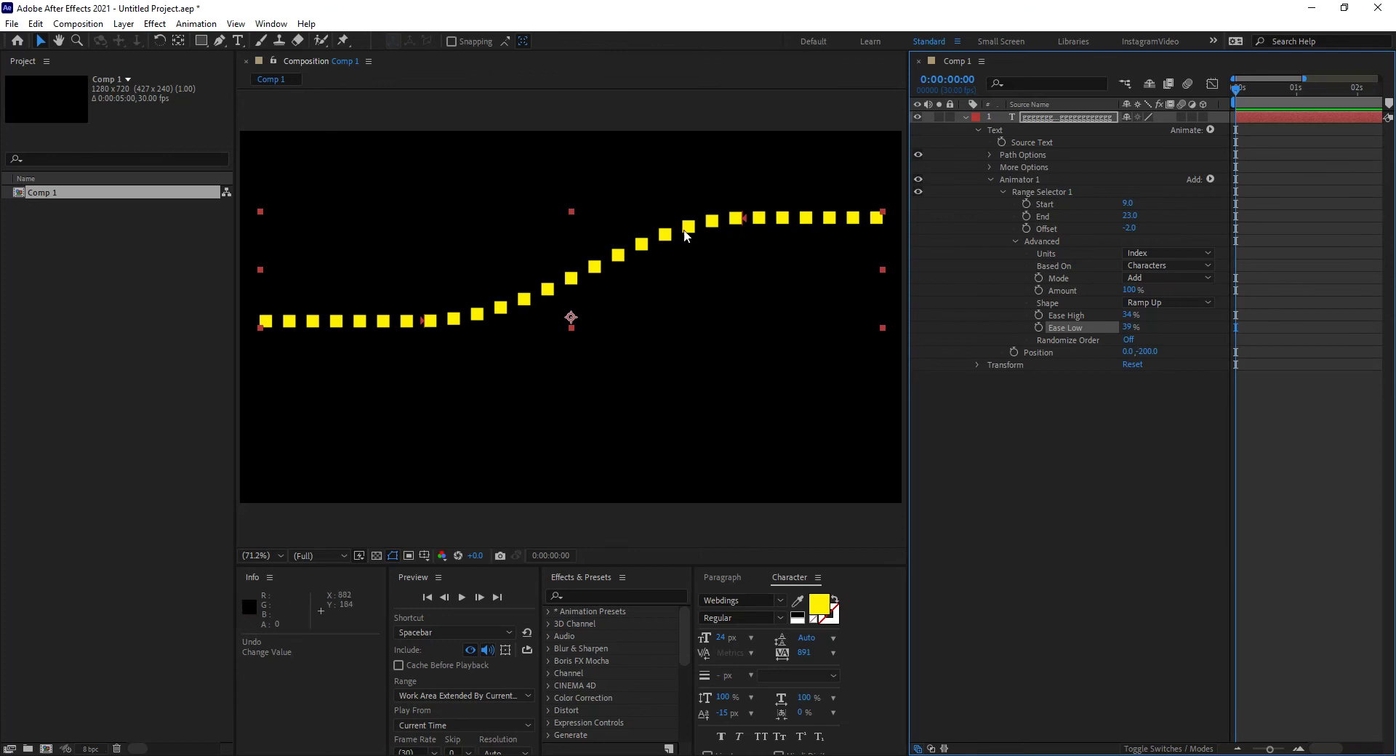
click(1167, 268)
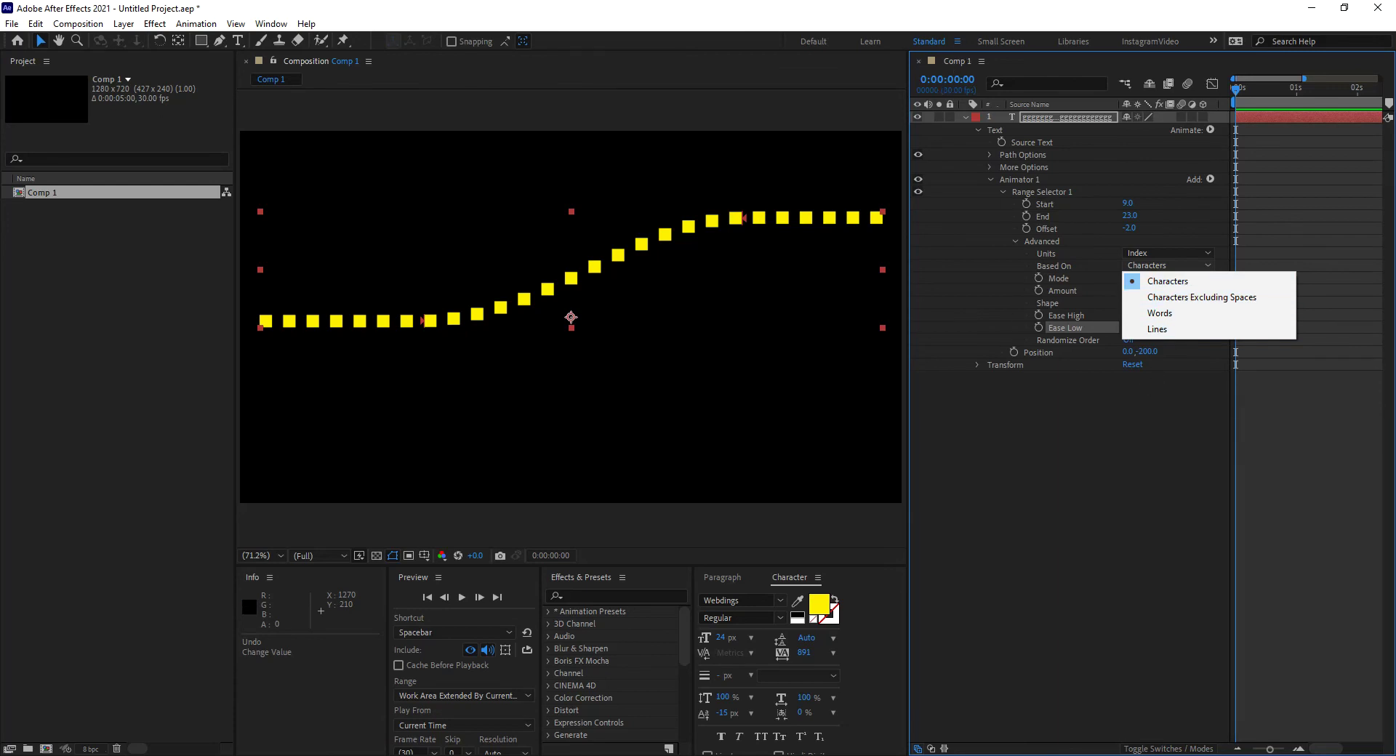
key(alt+Tab)
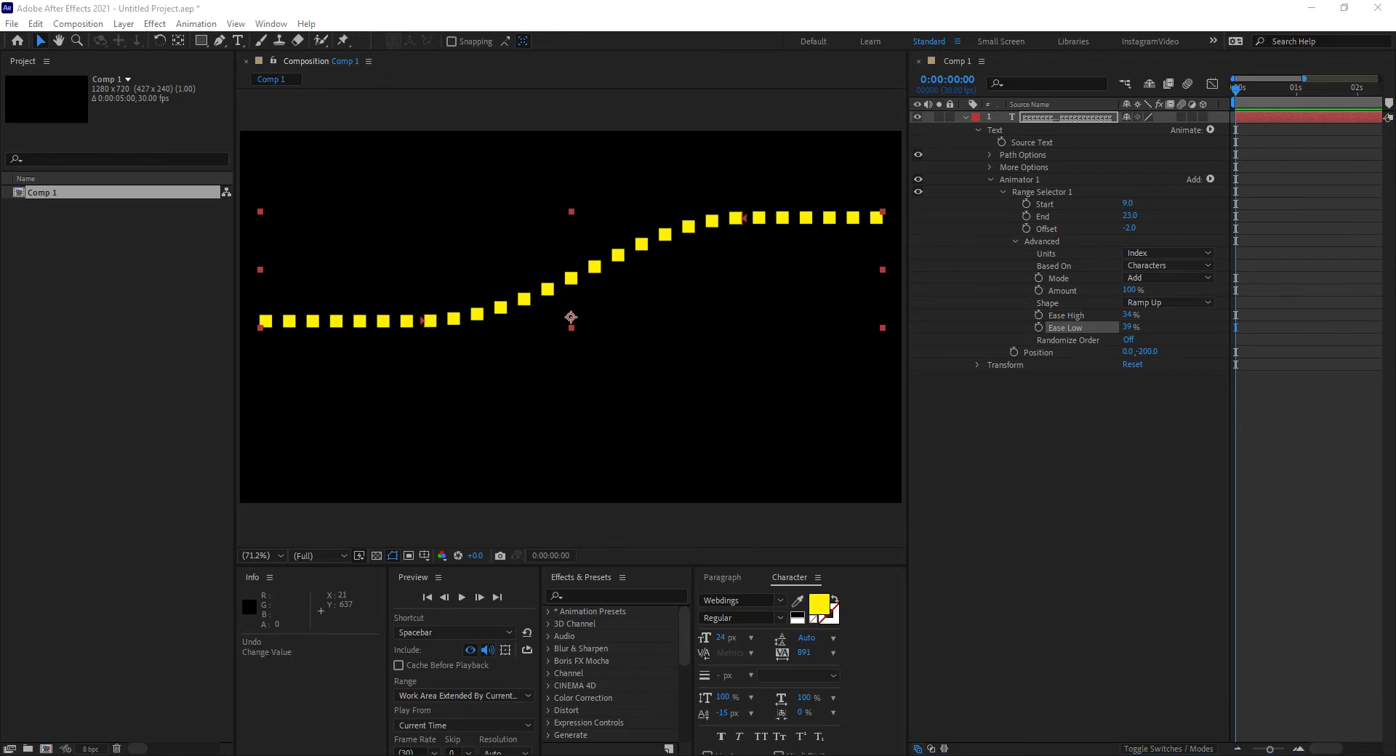
- Try adding an Opacity property from the text layer's Animate options with Animator 1 collapsed, and undo it
click(990, 178)
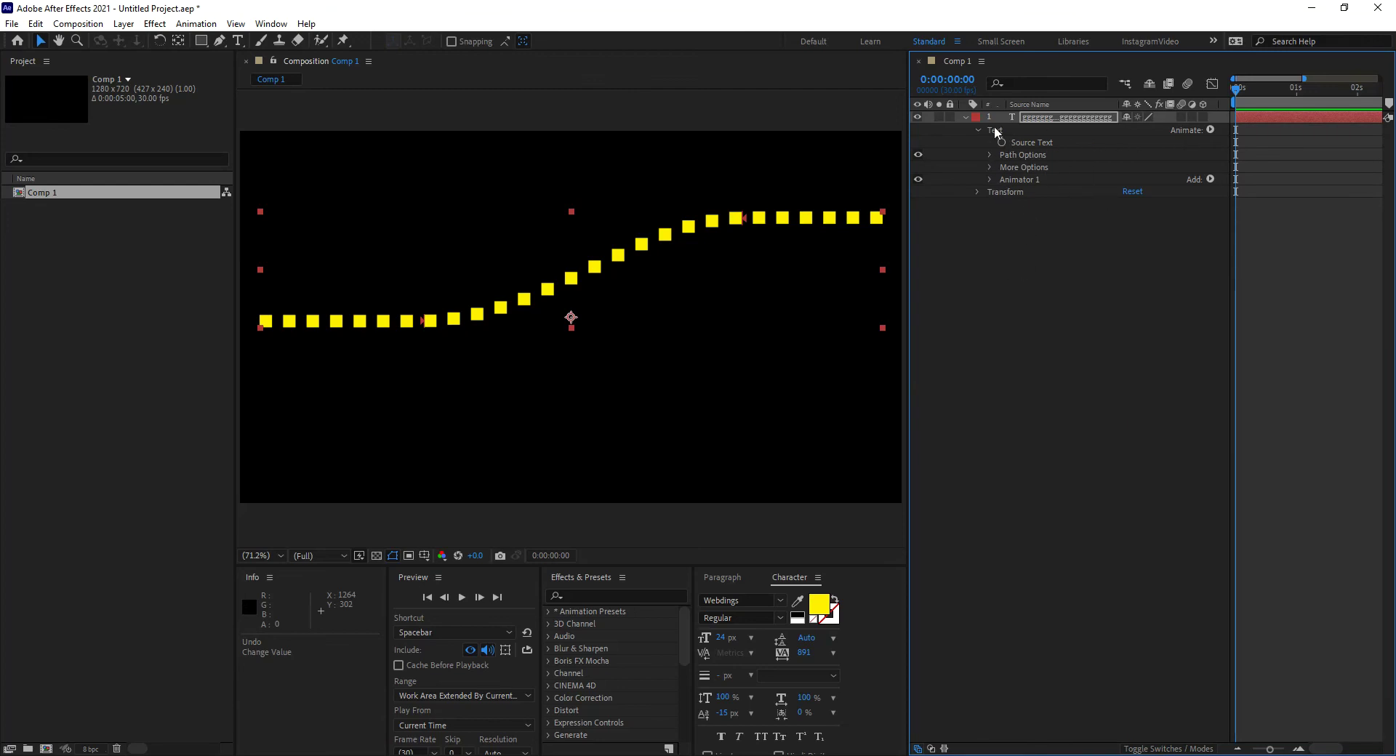
click(1210, 129)
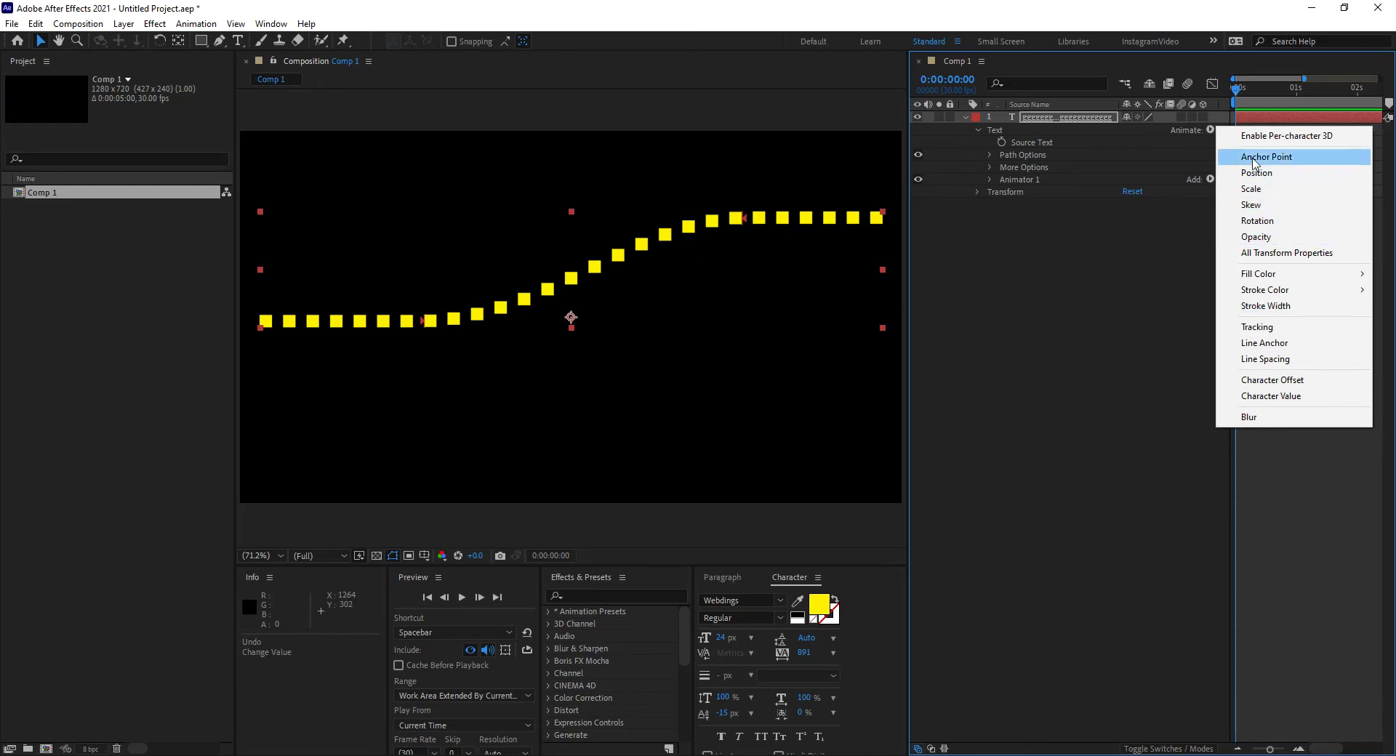
click(1265, 237)
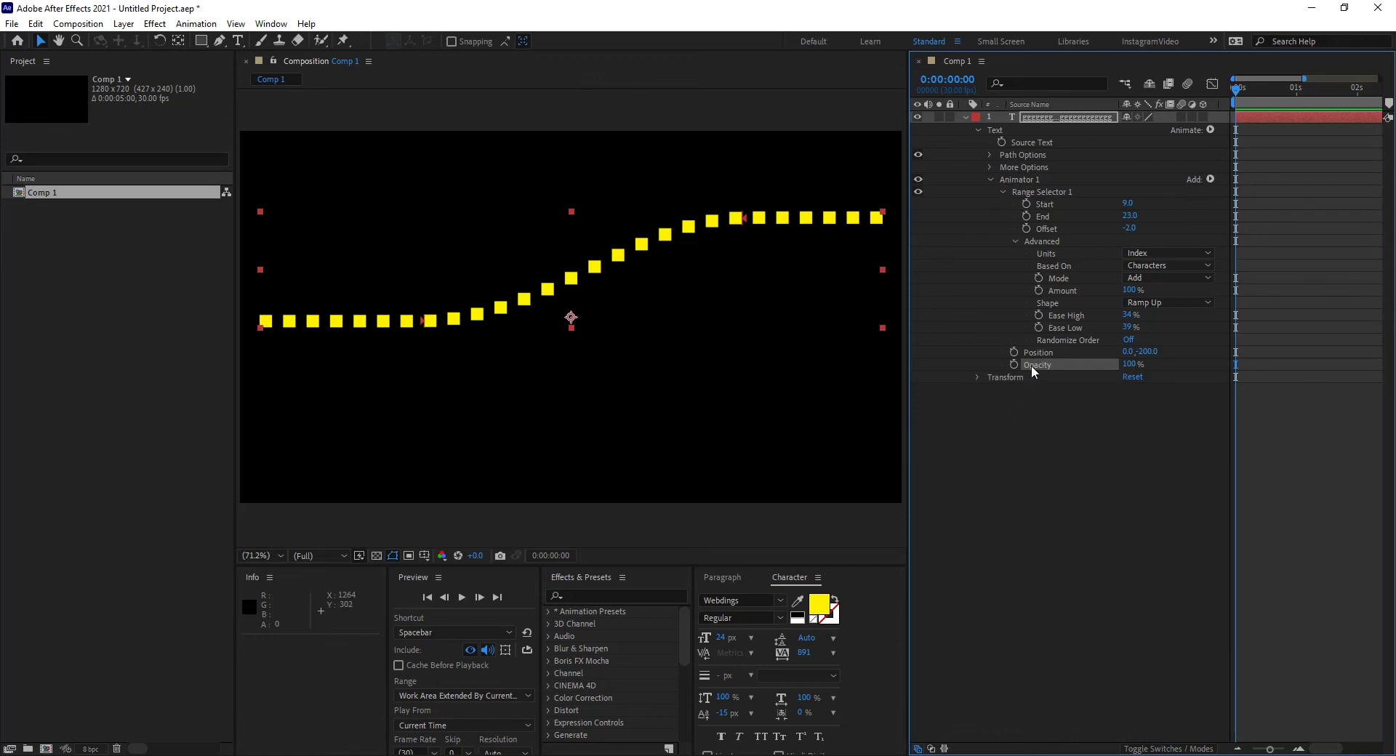
key(ctrl+z)
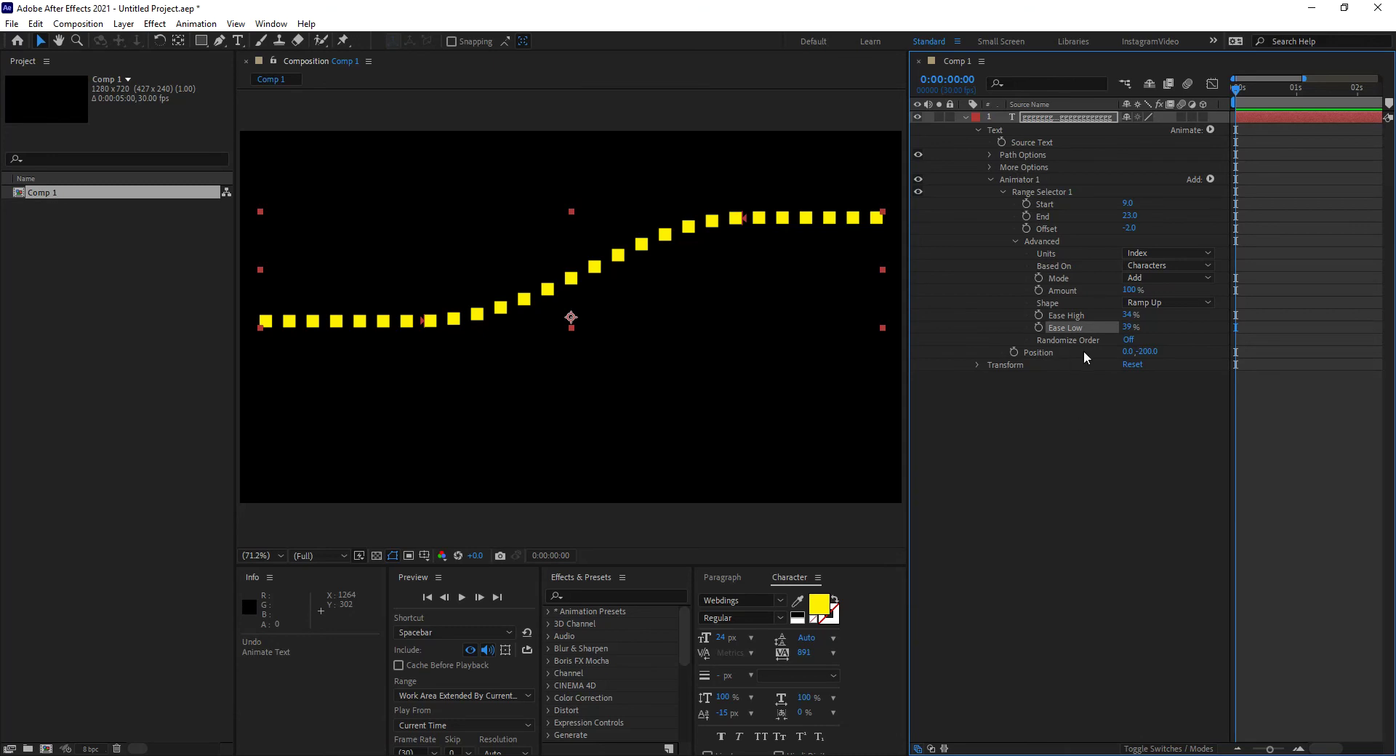
- Add a separate Opacity animator to the text layer and expand its Range Selector and Advanced settings
click(1075, 412)
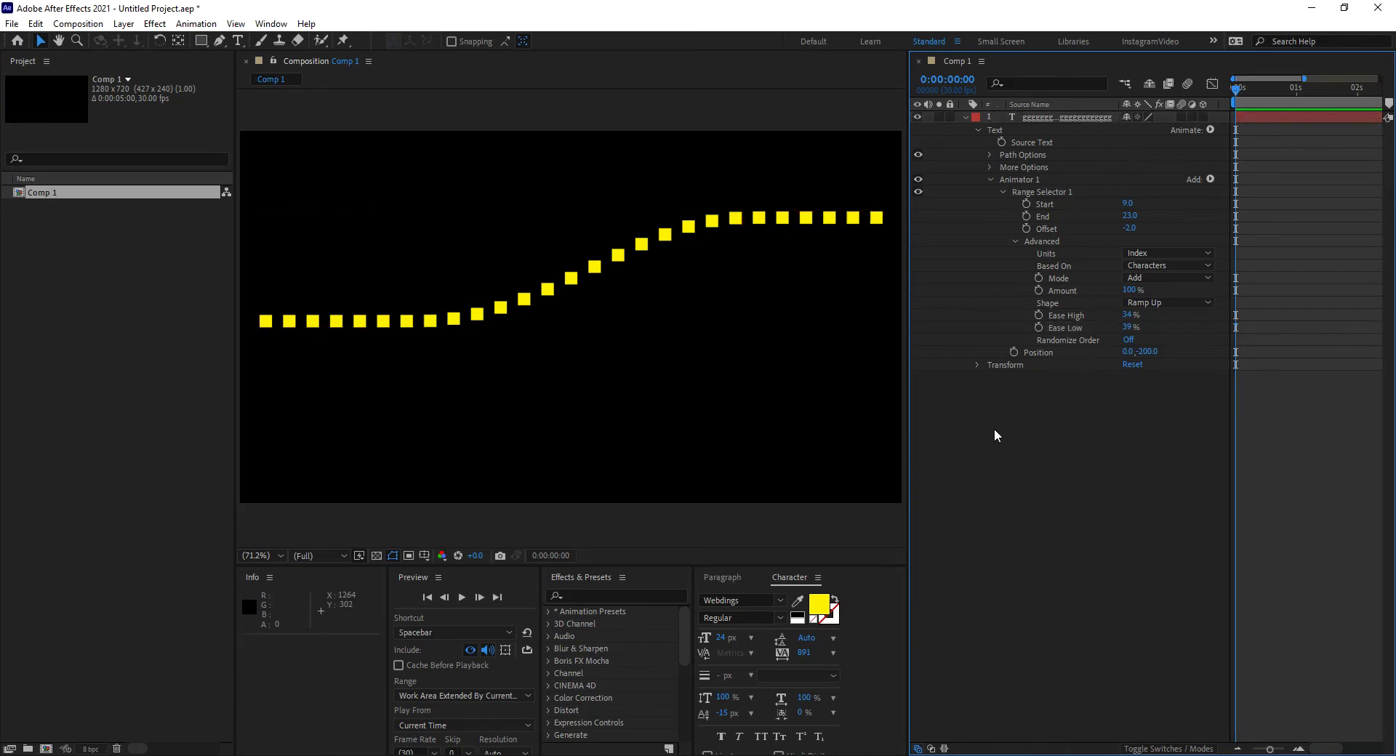
click(995, 130)
click(1210, 129)
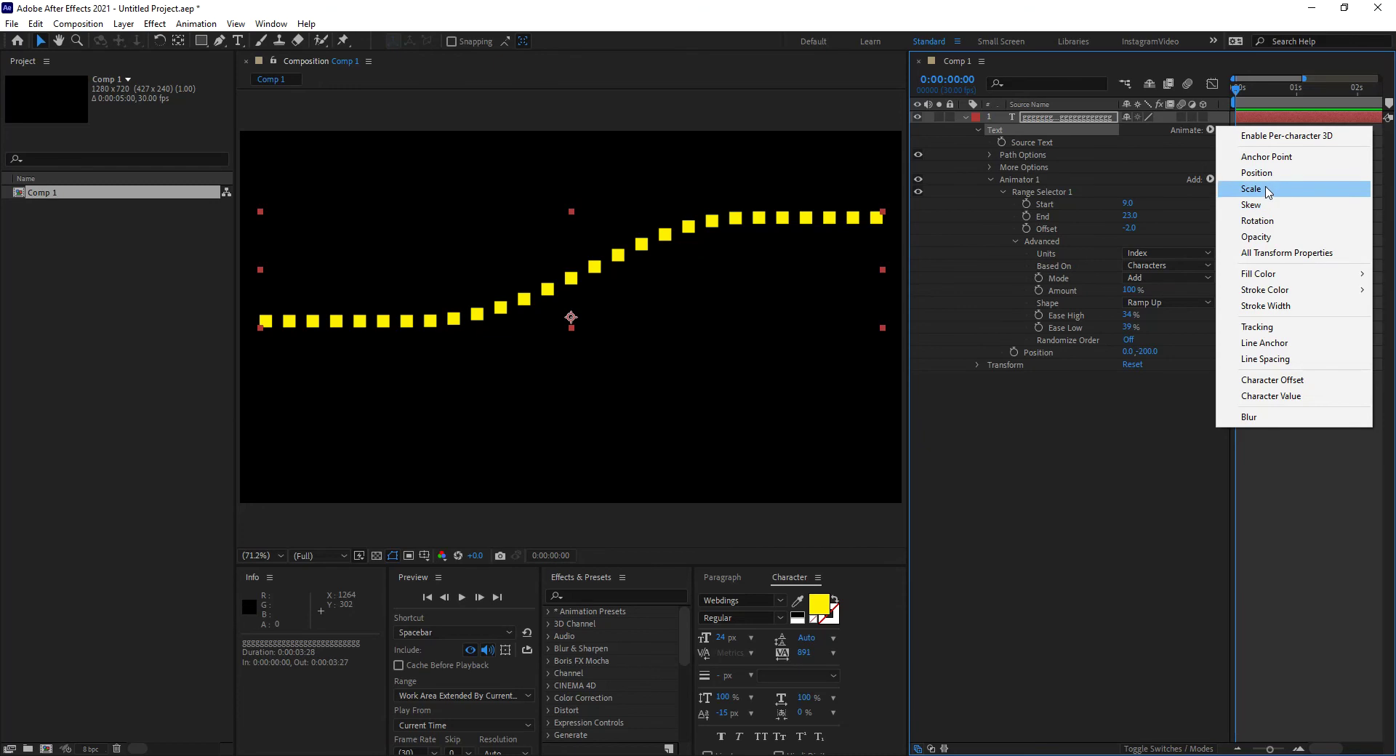
click(1273, 238)
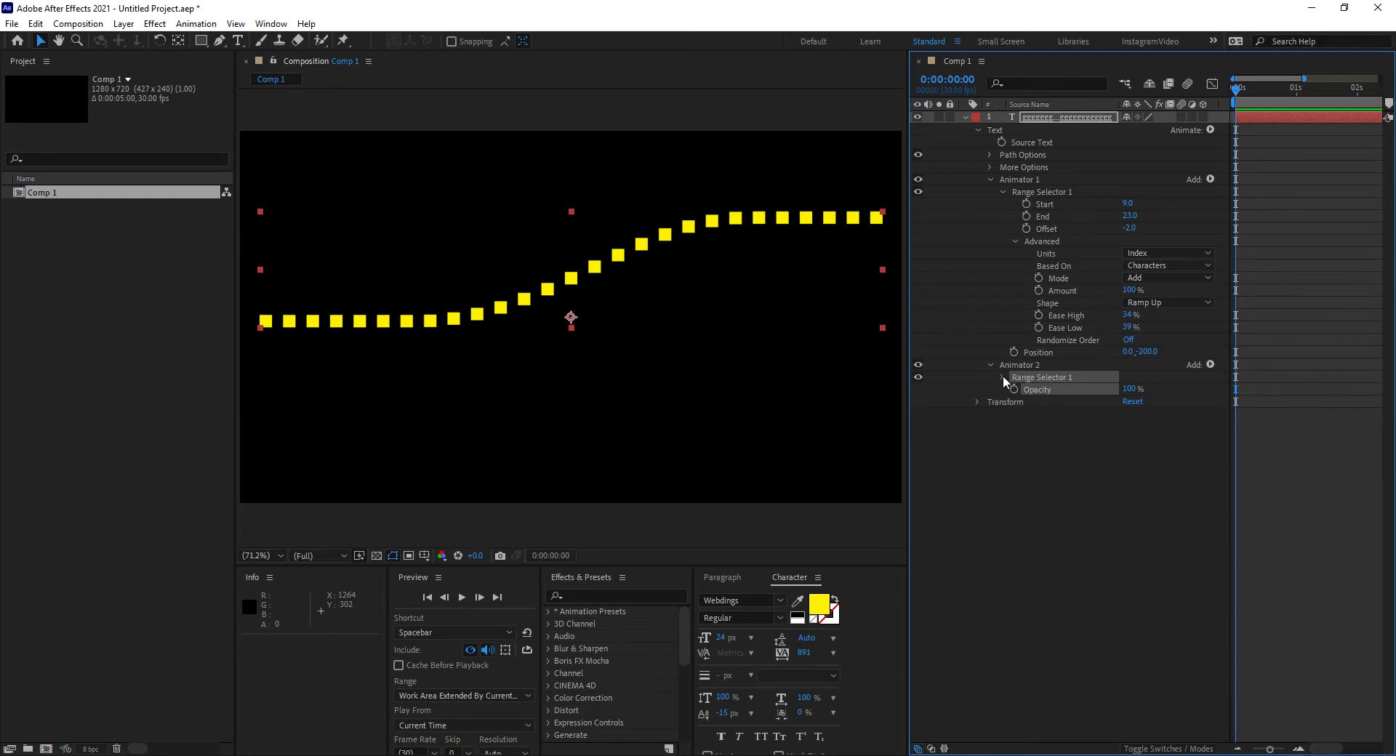
click(1003, 377)
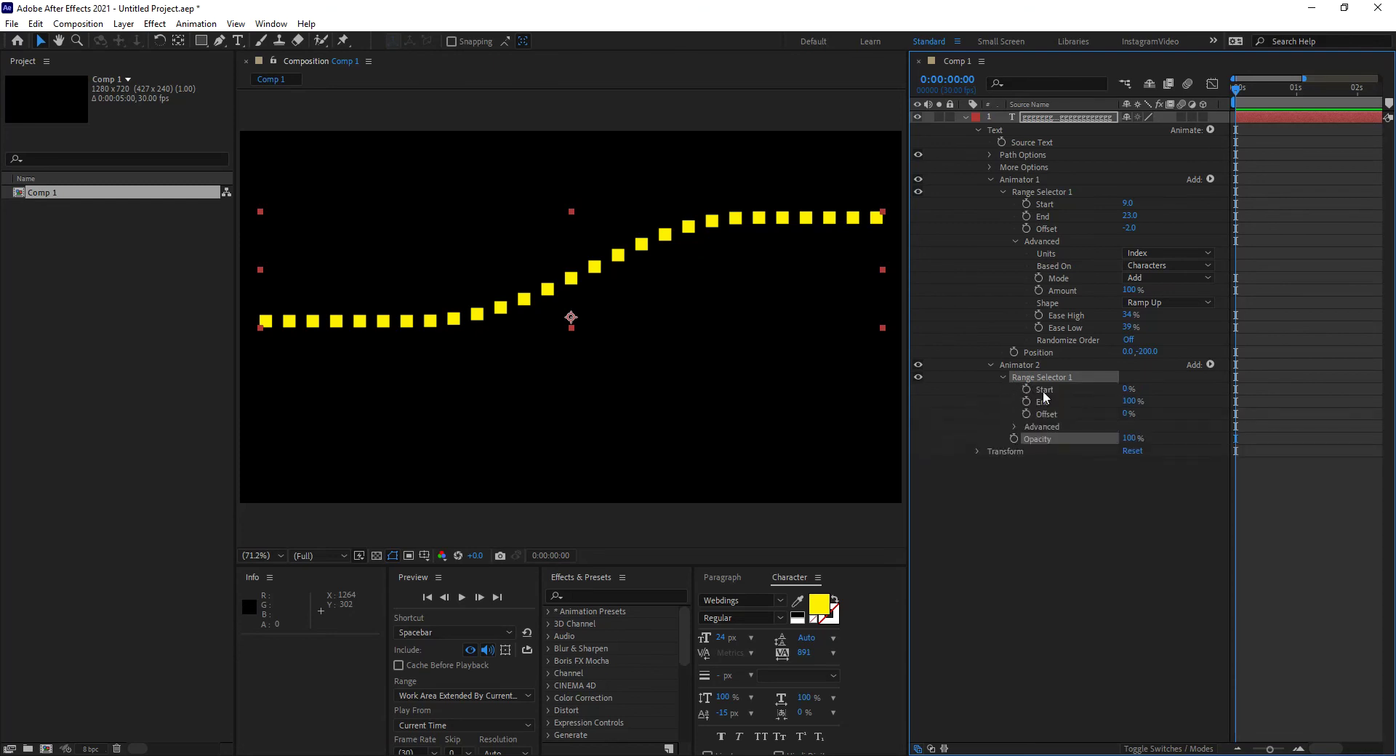
click(1017, 426)
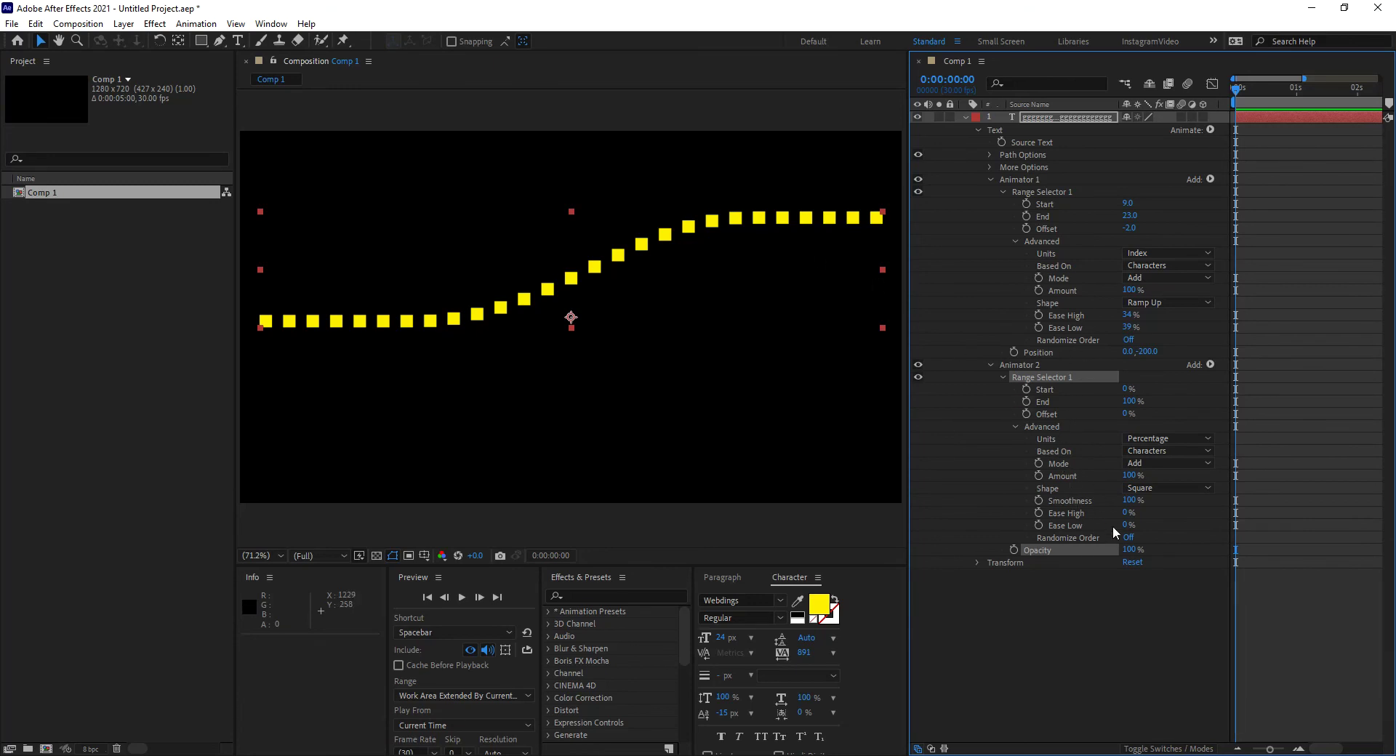
- Set Animator 2's Opacity to 0% and limit its Range Selector to Start 26% and End 75%
click(1131, 551)
text(0)
key(Return)
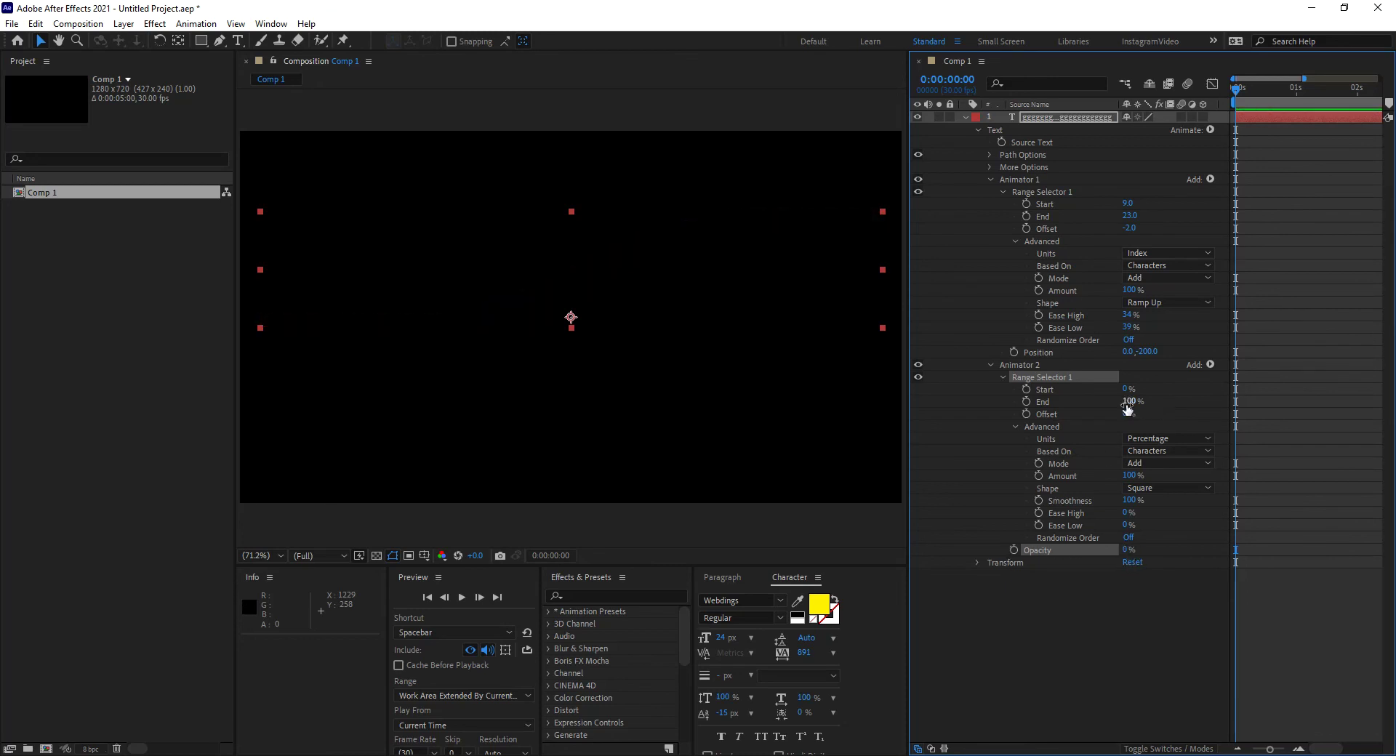
mouse_move(1125, 389)
mouse_down()
mouse_move(1134, 405)
mouse_move(1115, 404)
mouse_up()
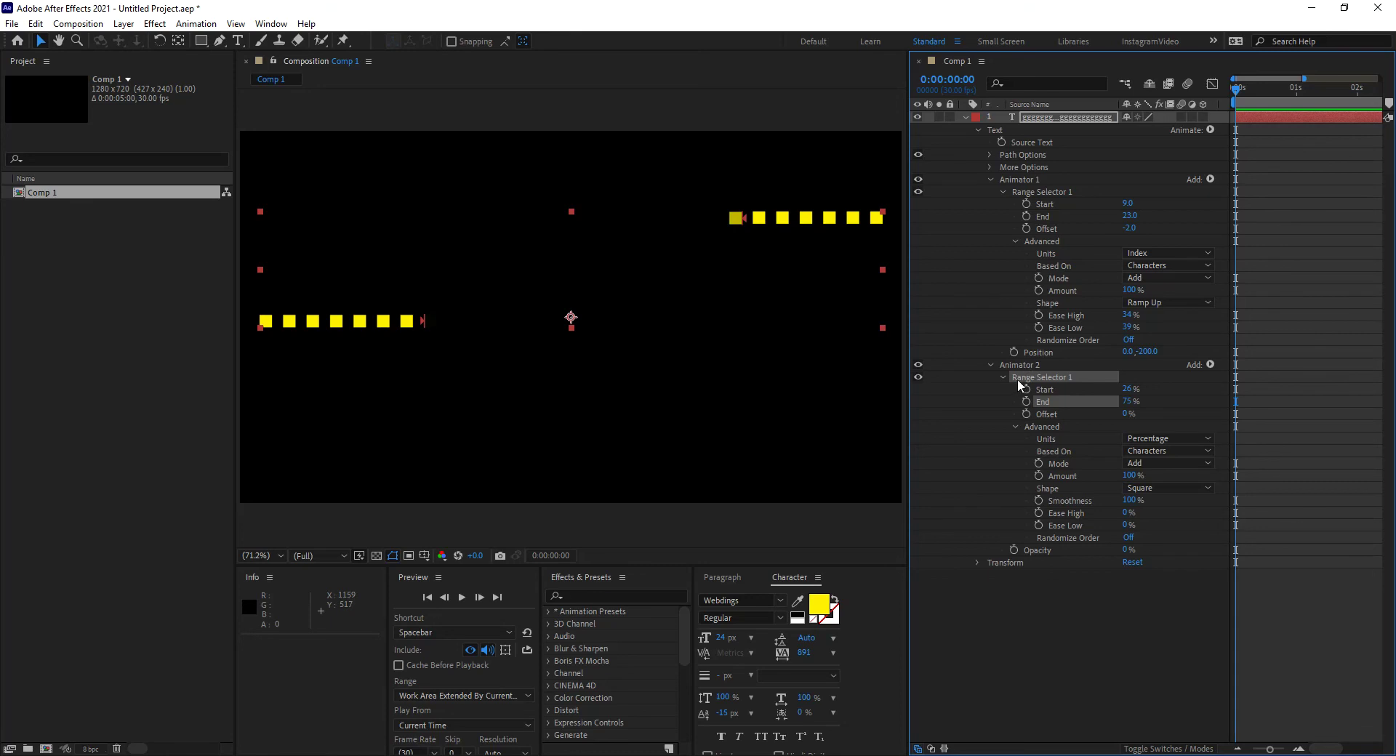
- Try to move Animator 2's Opacity property into Animator 1
drag(1037, 550, 1044, 355)
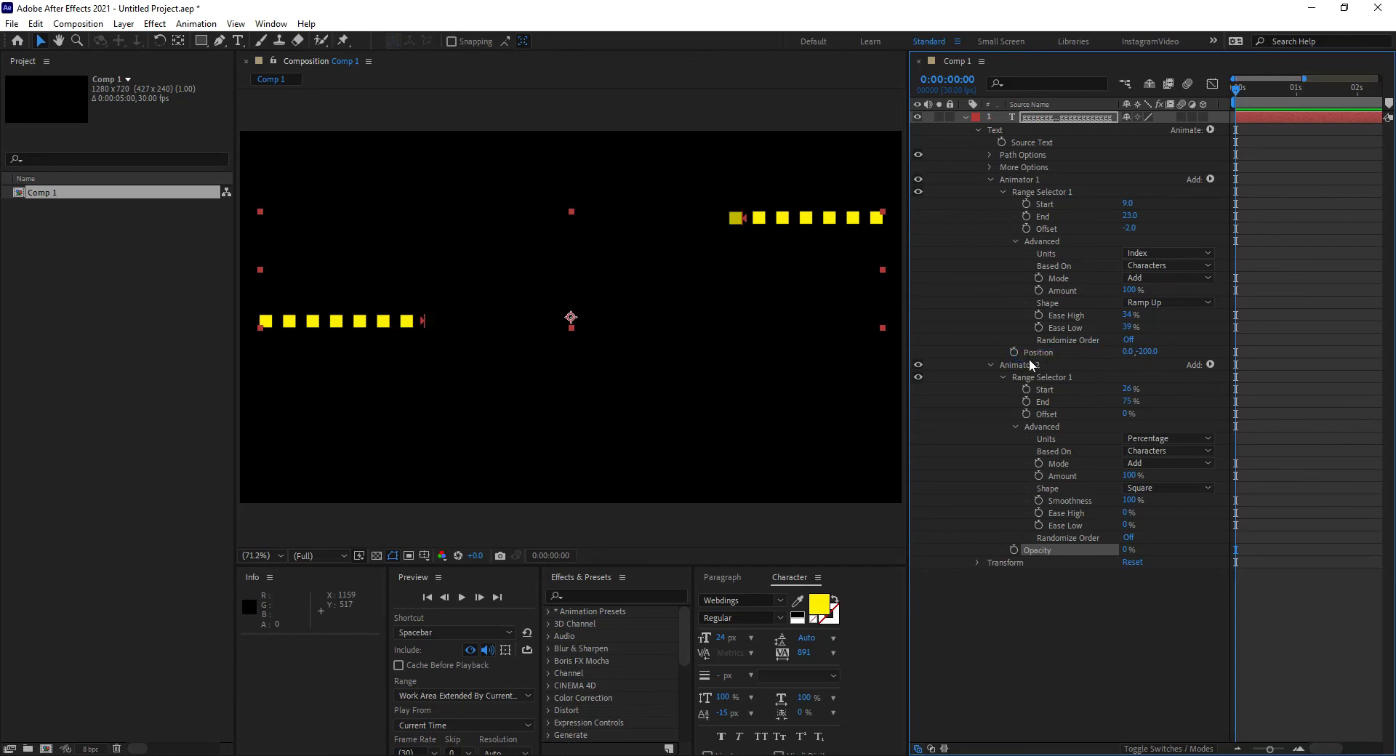
click(1037, 549)
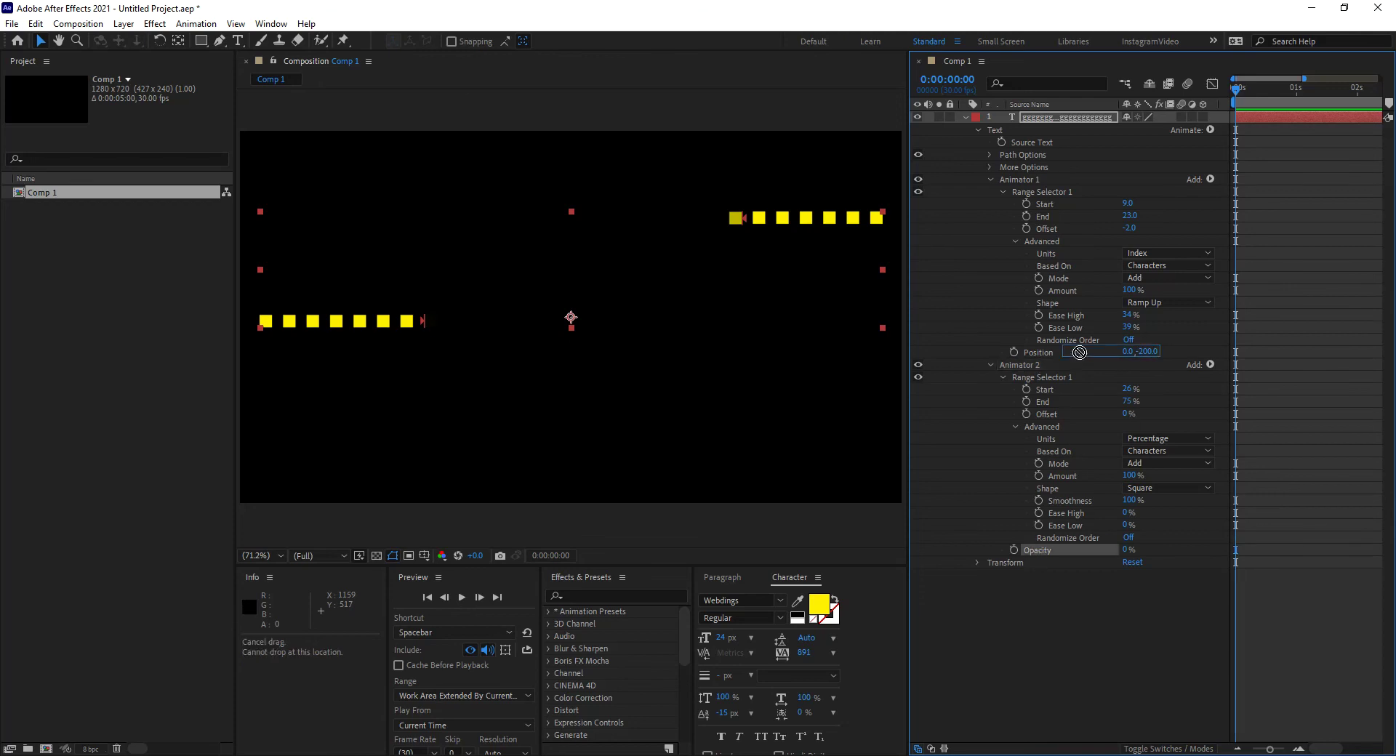
- Turn off Animator 2's visibility and collapse its settings
click(1018, 364)
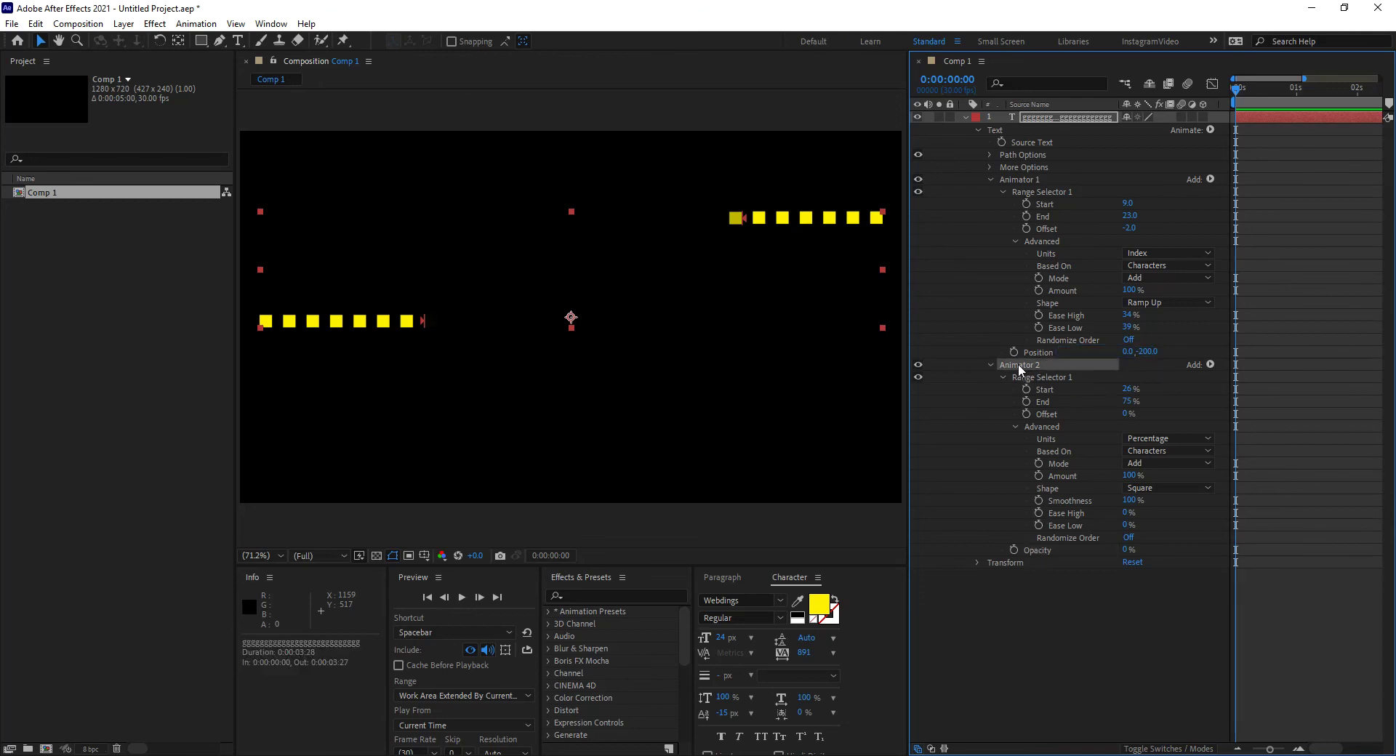
click(918, 364)
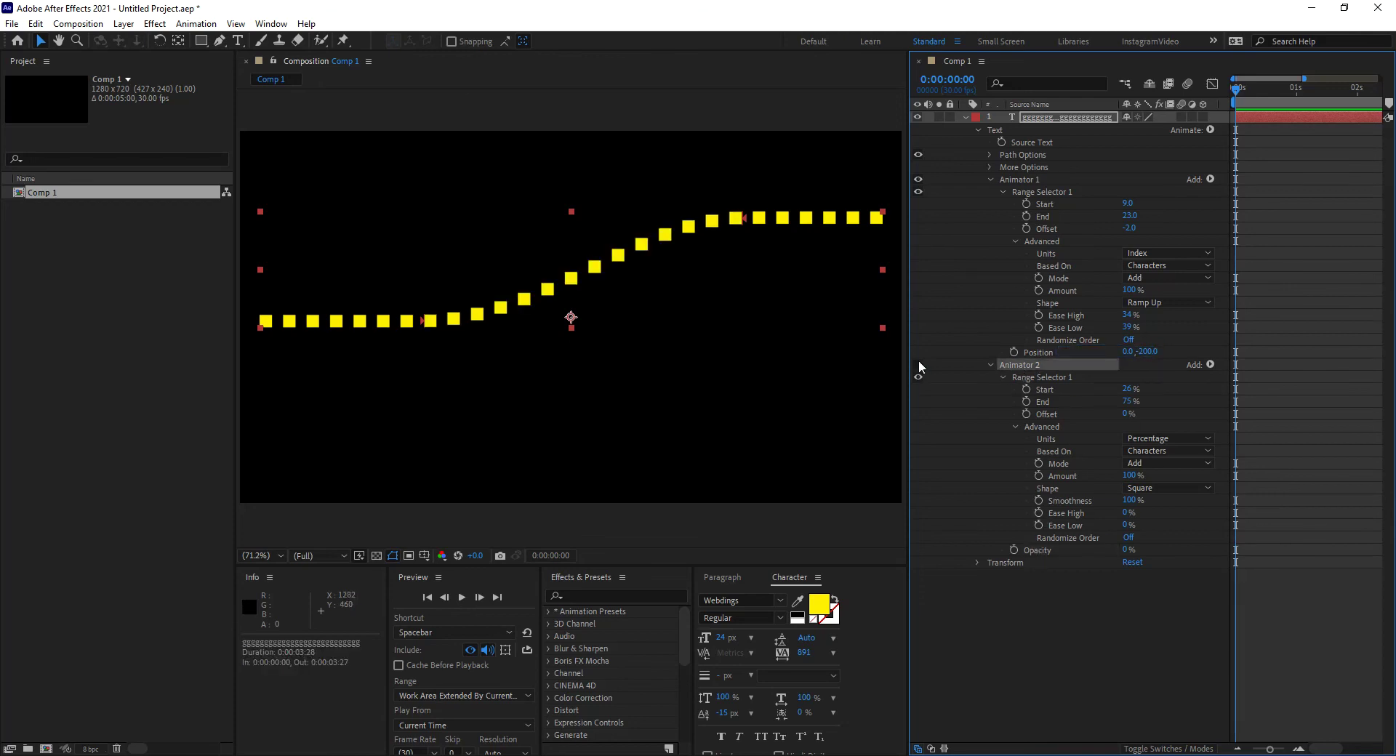
click(1041, 351)
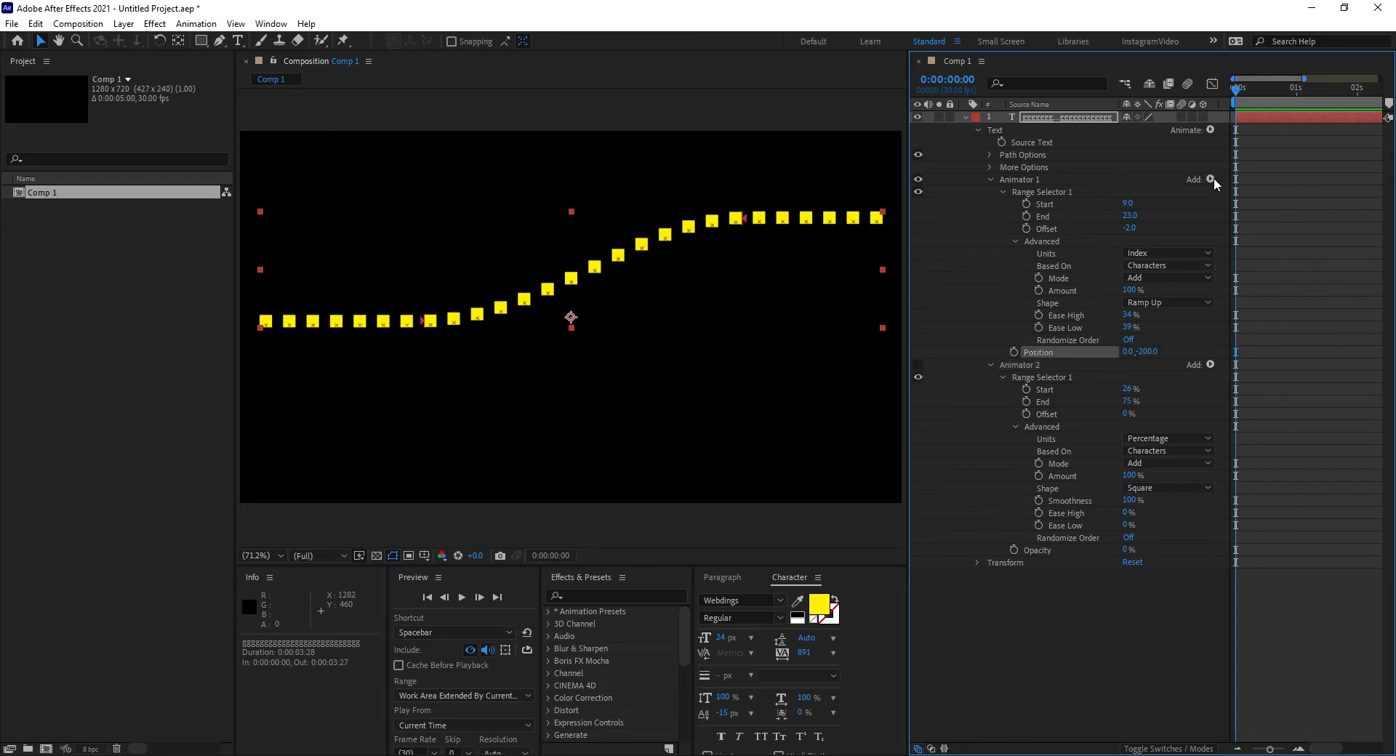
click(1022, 181)
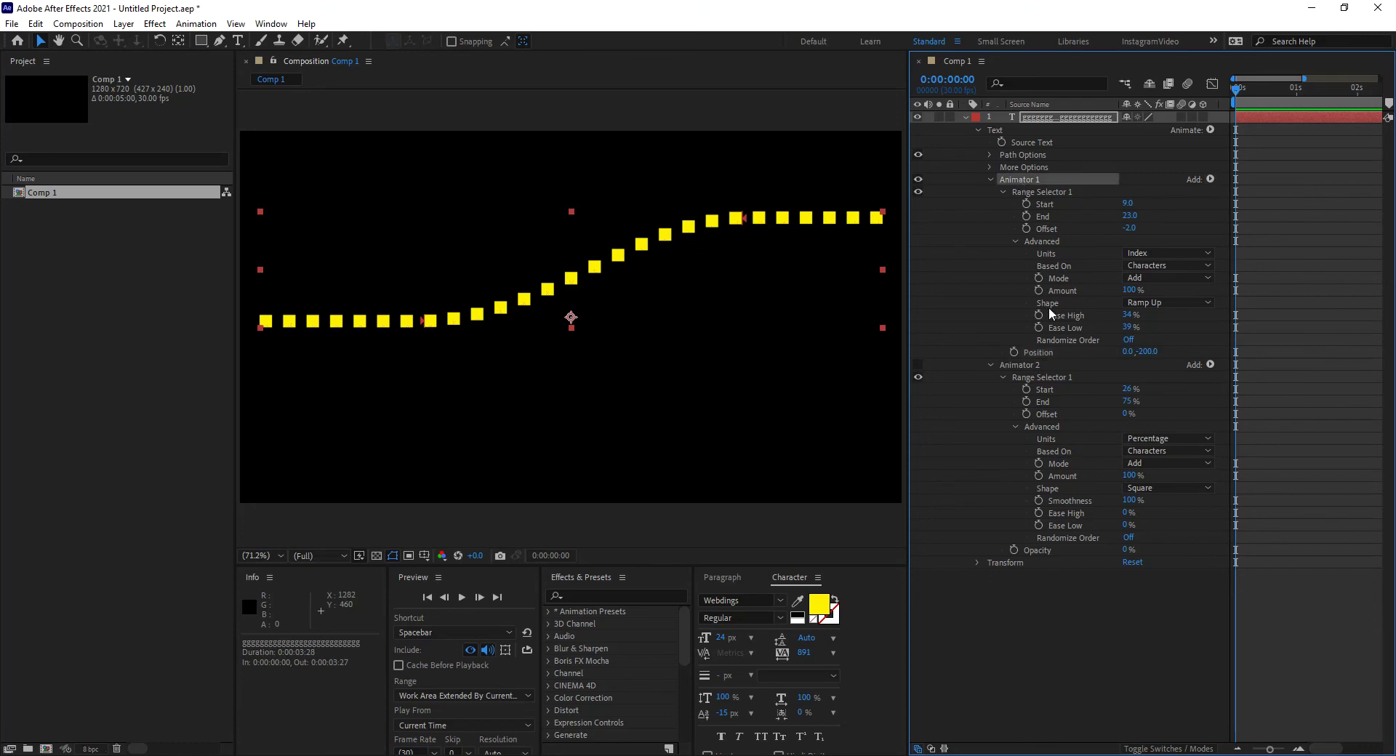
click(1057, 340)
click(990, 365)
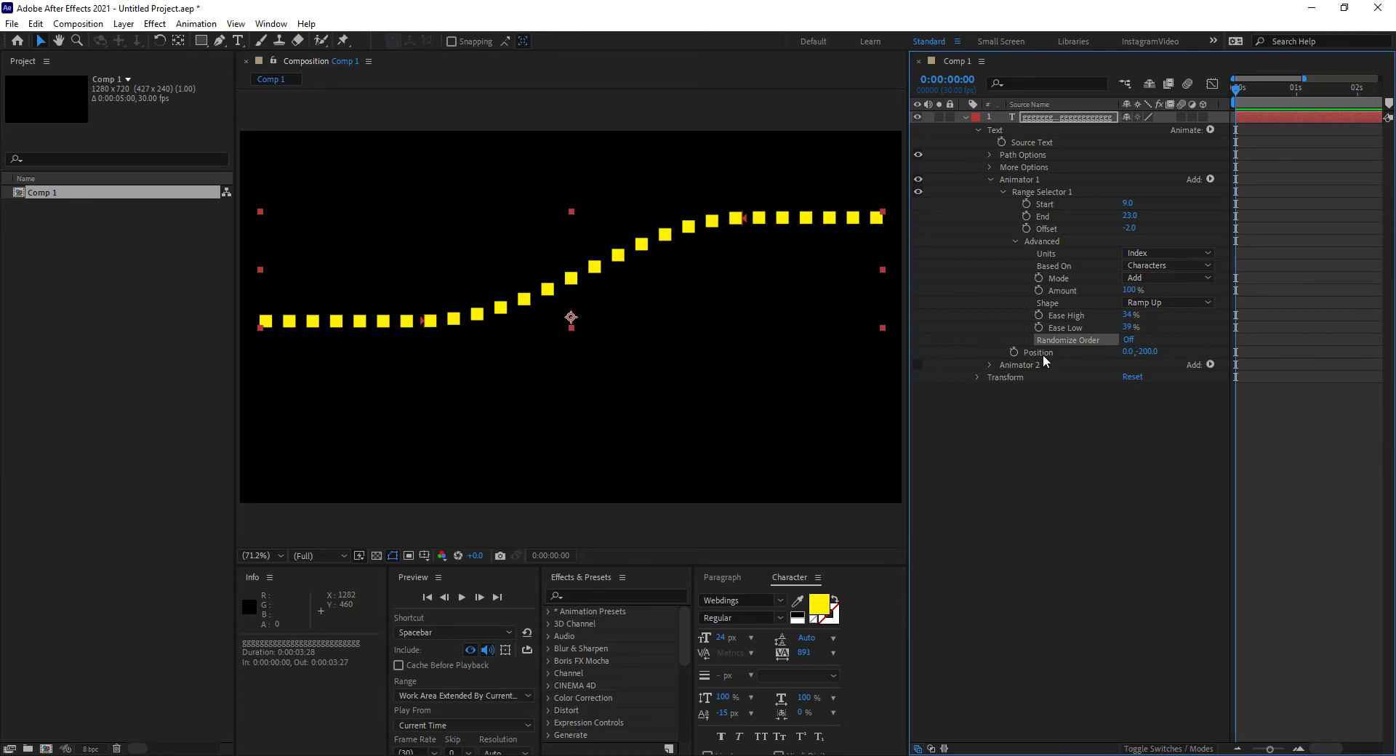
- Add an Opacity property of 2% to Animator 1 and set its Range Selector's Offset to -1
click(1022, 181)
click(1210, 179)
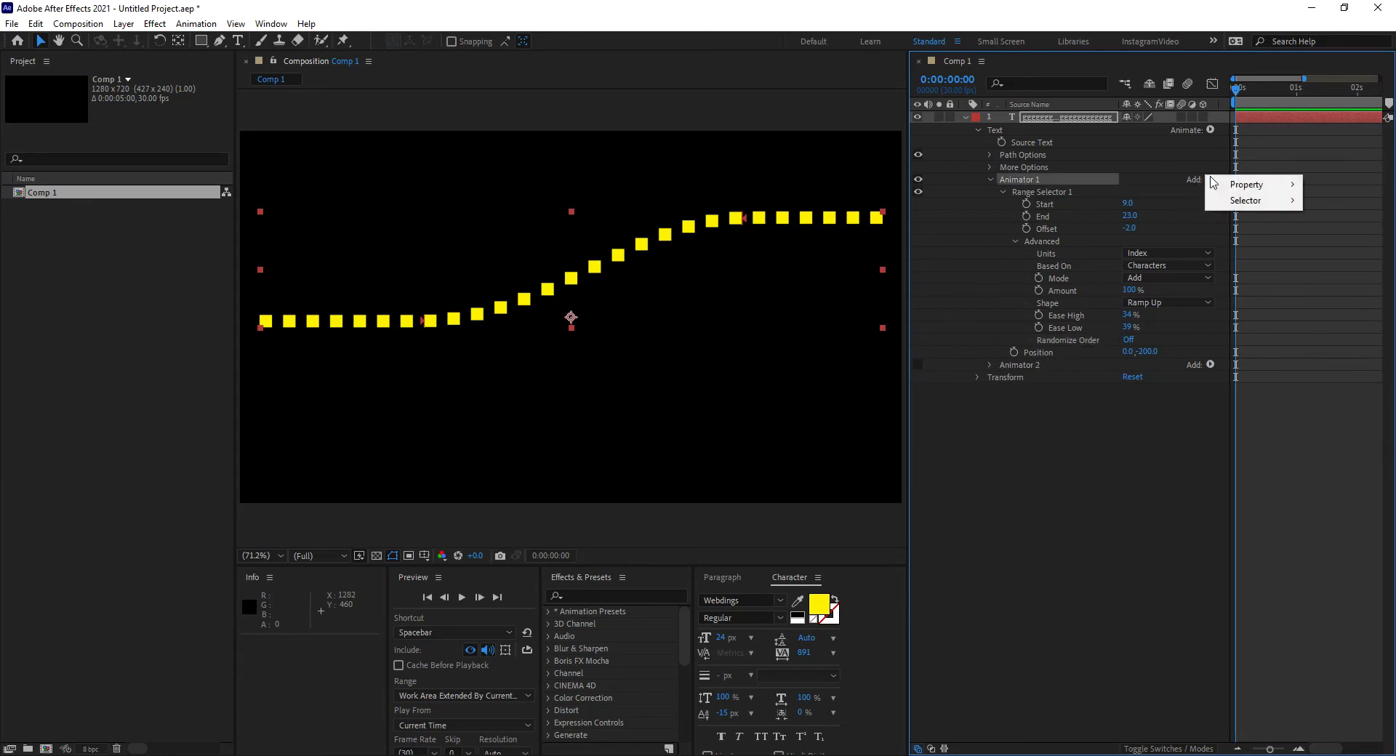
mouse_move(1257, 186)
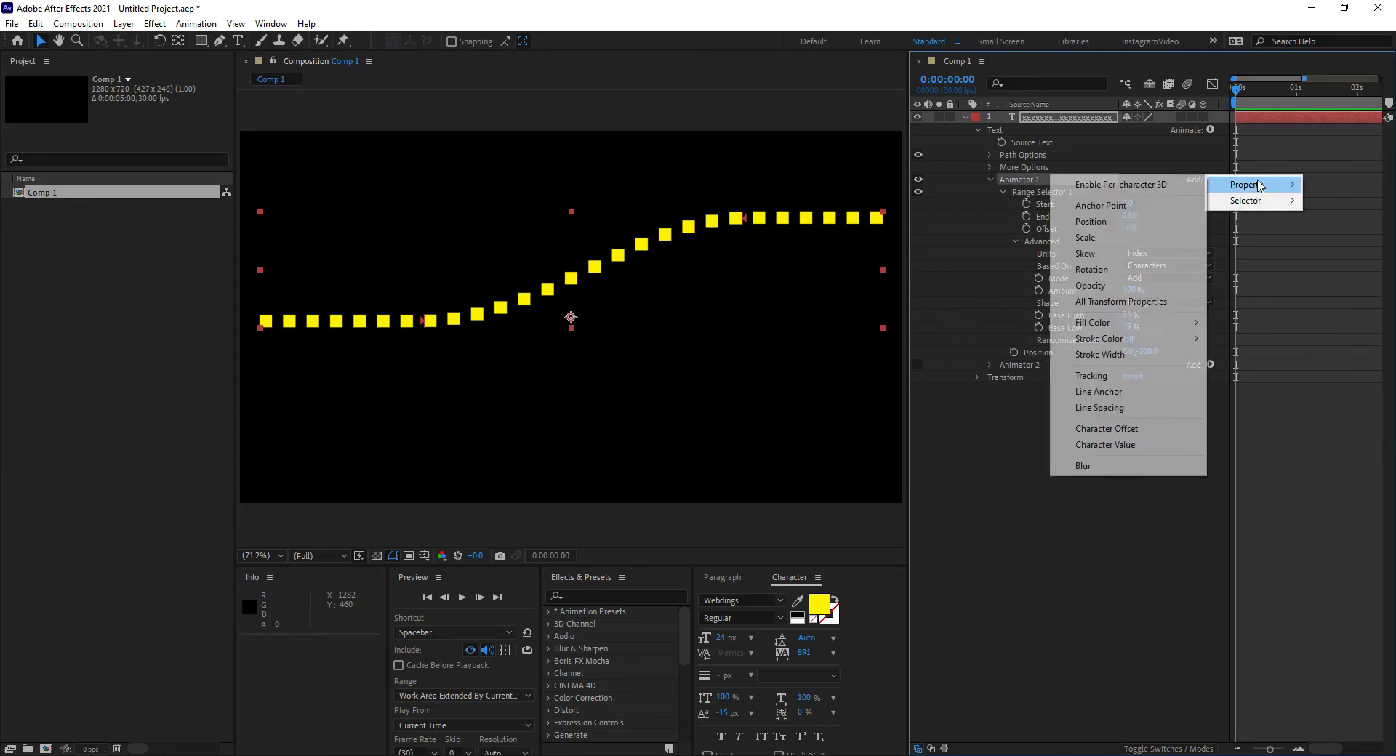
click(1119, 286)
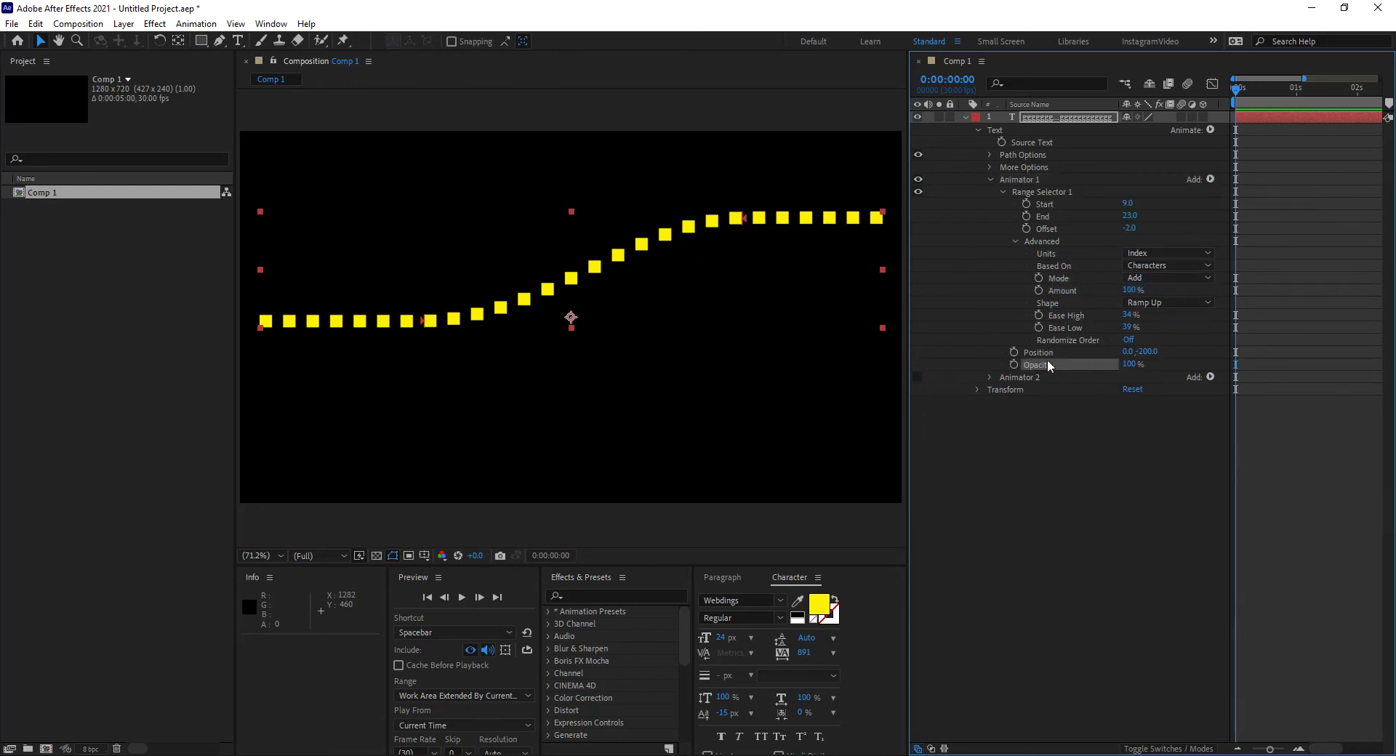
drag(1125, 363, 1035, 325)
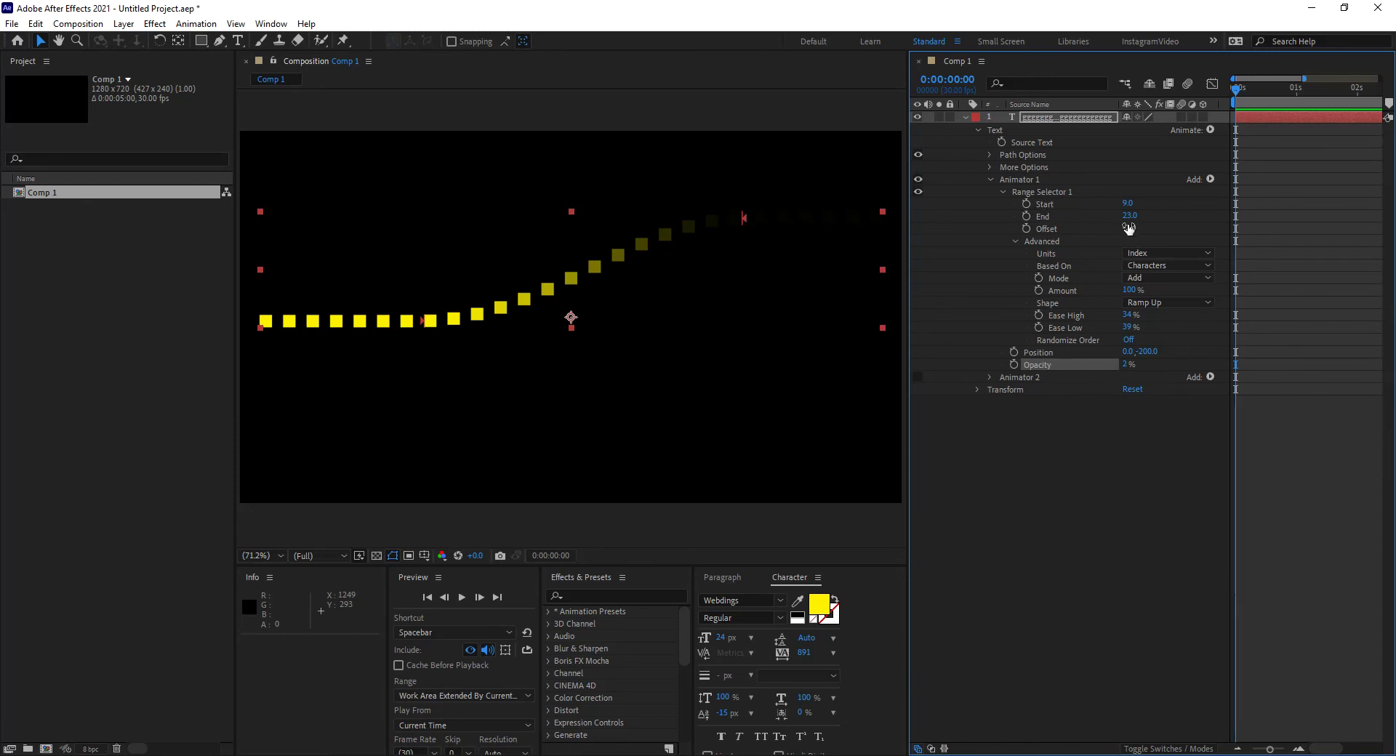
drag(1128, 229, 1123, 229)
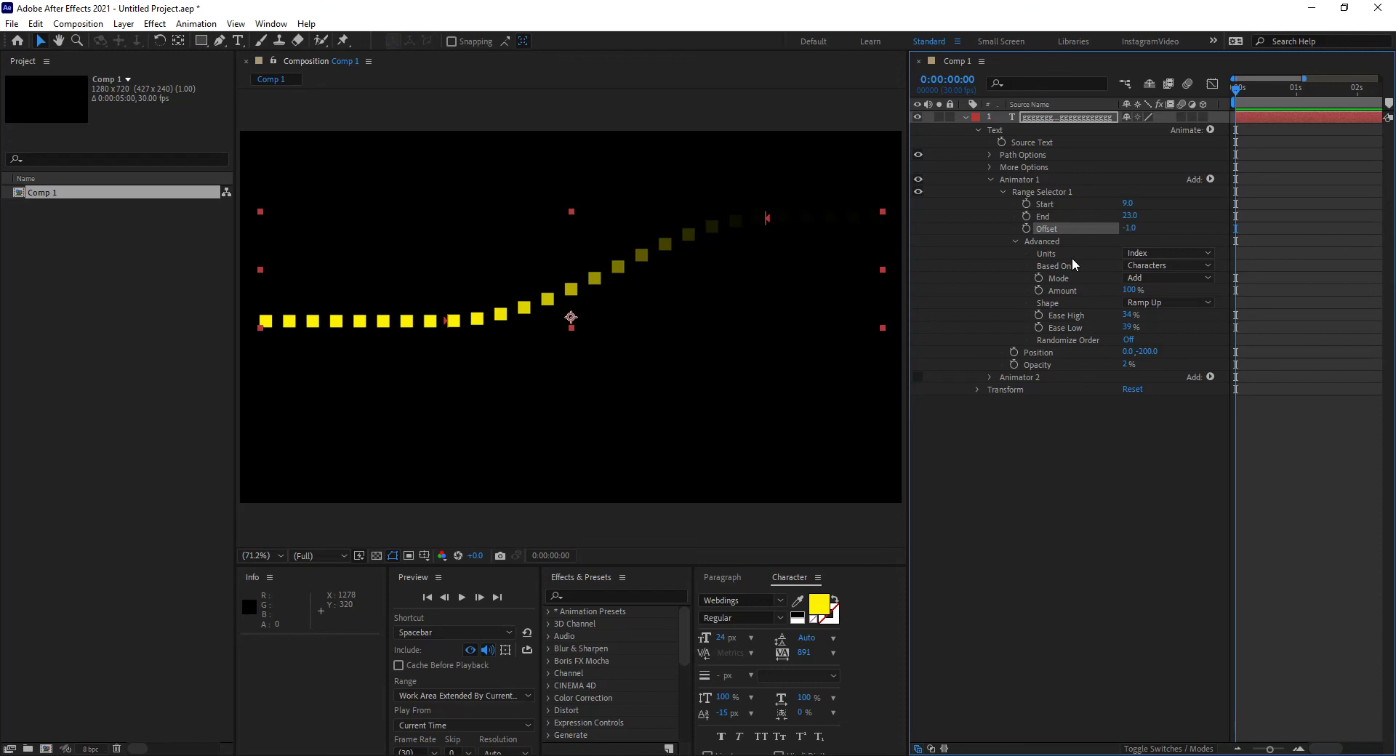
- Delete Animator 1's Opacity property and the whole of Animator 2, and collapse Range Selector 1's Advanced options
click(1041, 362)
key(Delete)
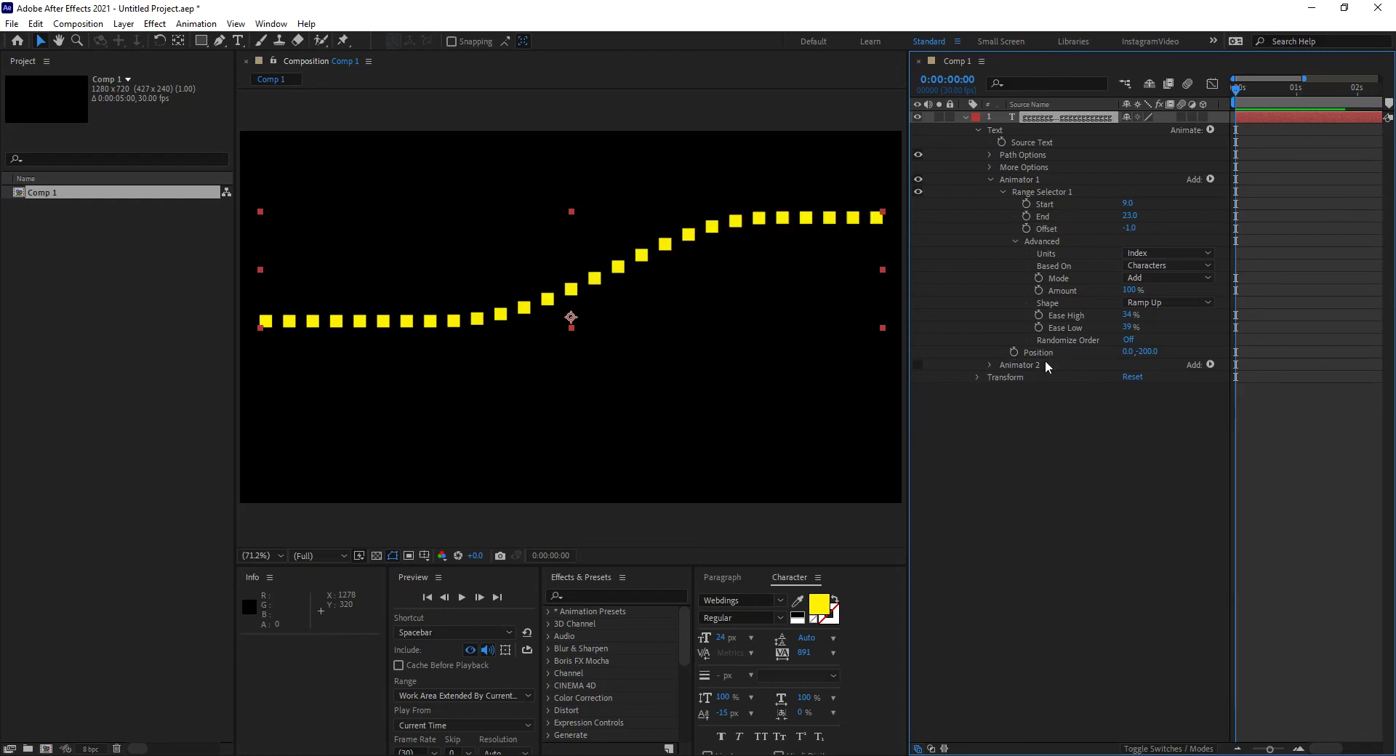
click(1036, 364)
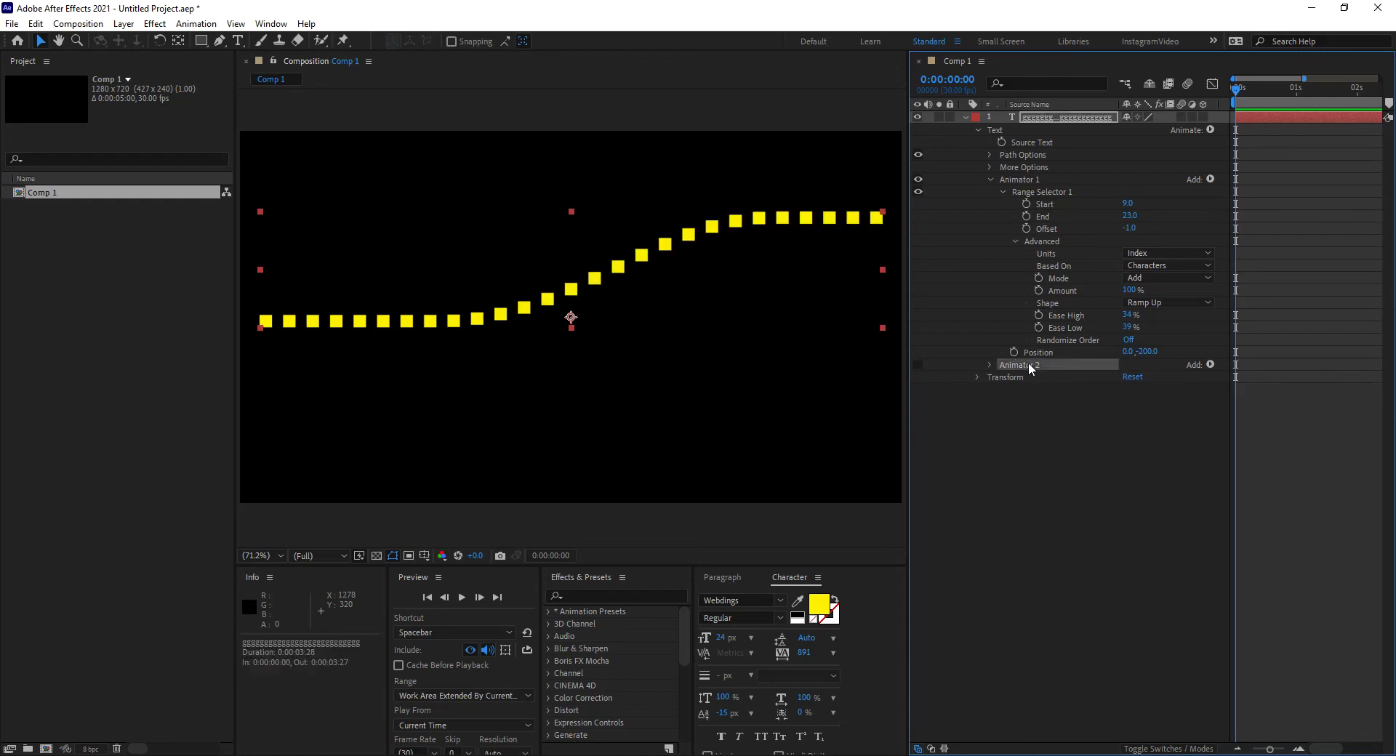
key(Delete)
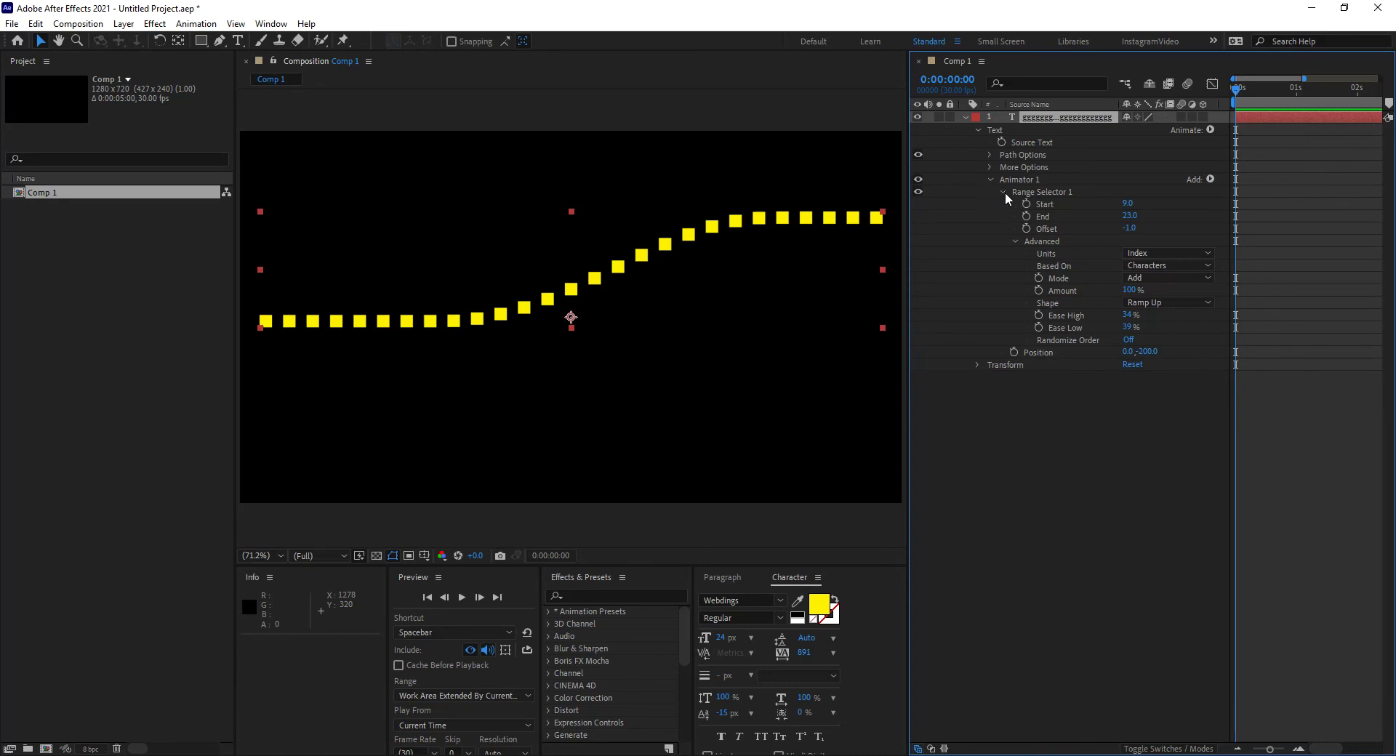
click(1016, 241)
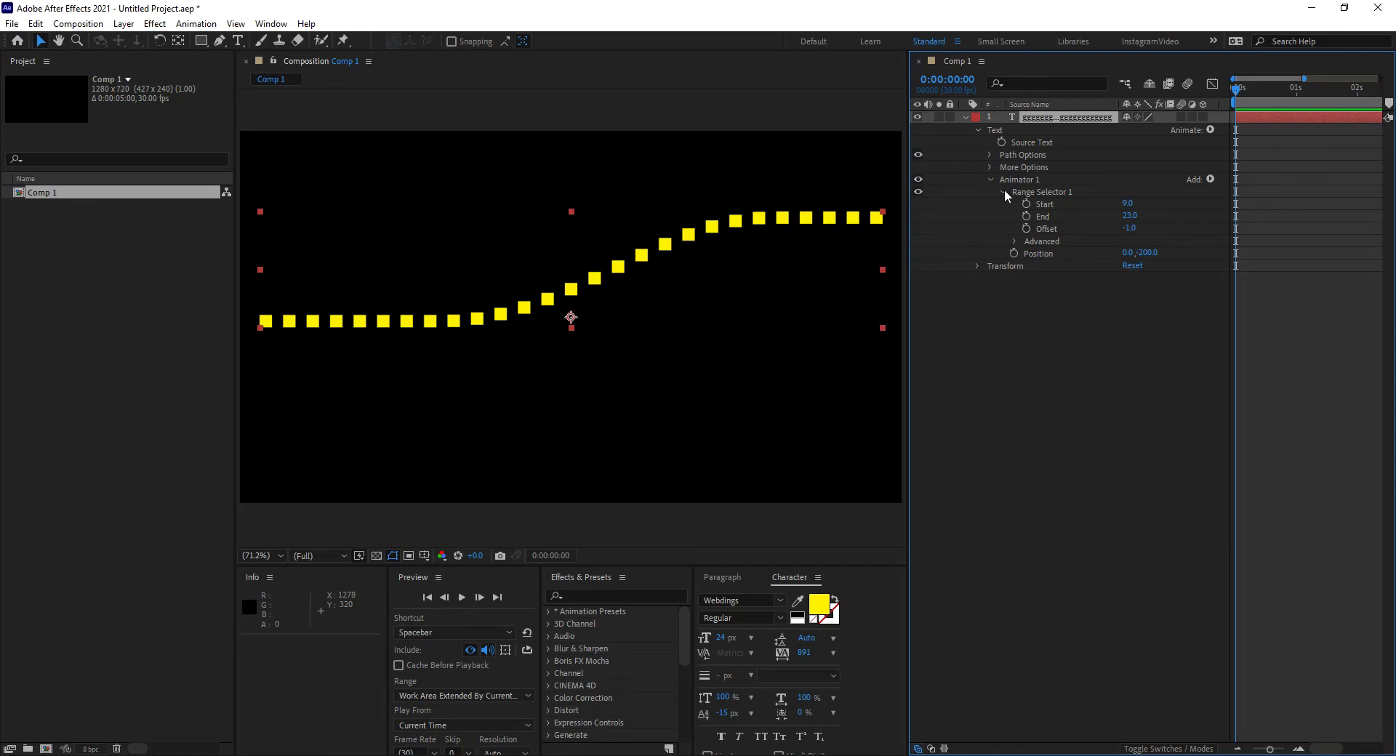
- Add a second Range Selector to Animator 1 and set its Advanced Units to Index
click(1209, 178)
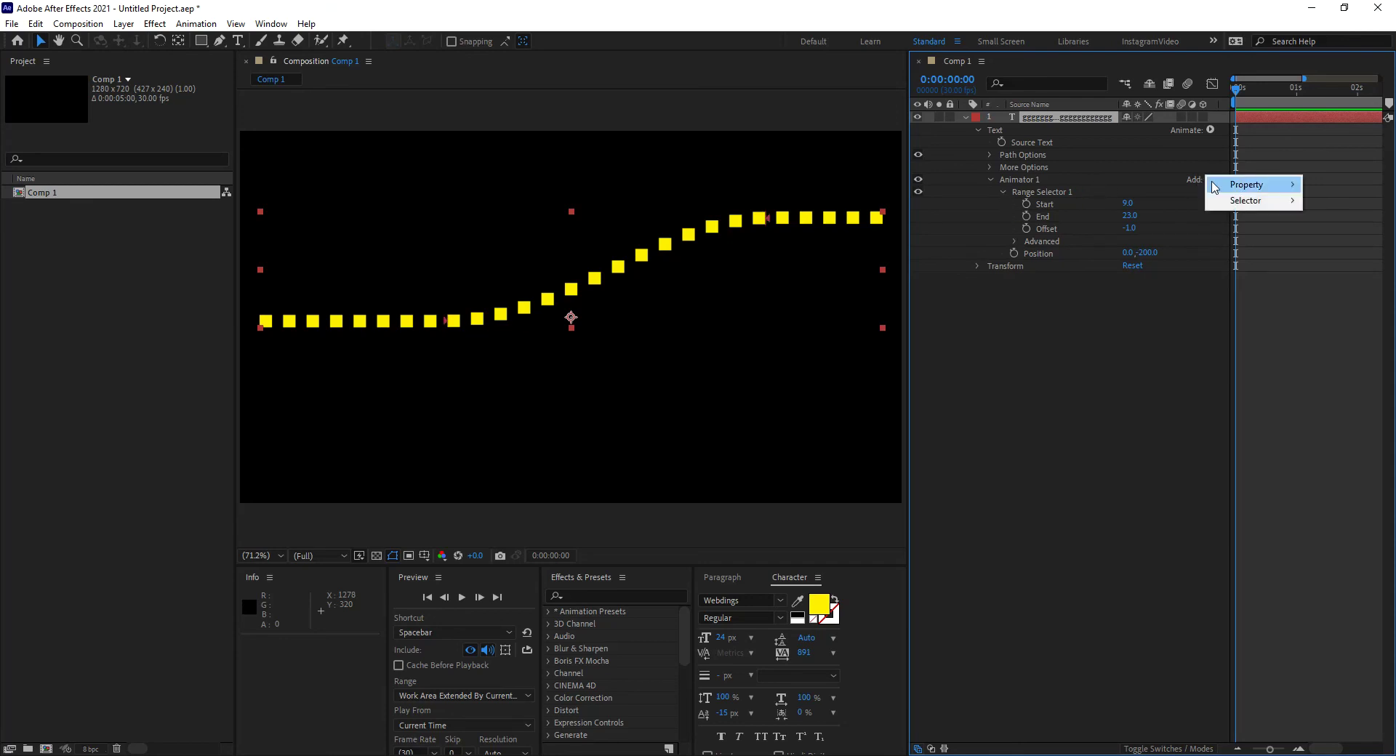
click(1054, 182)
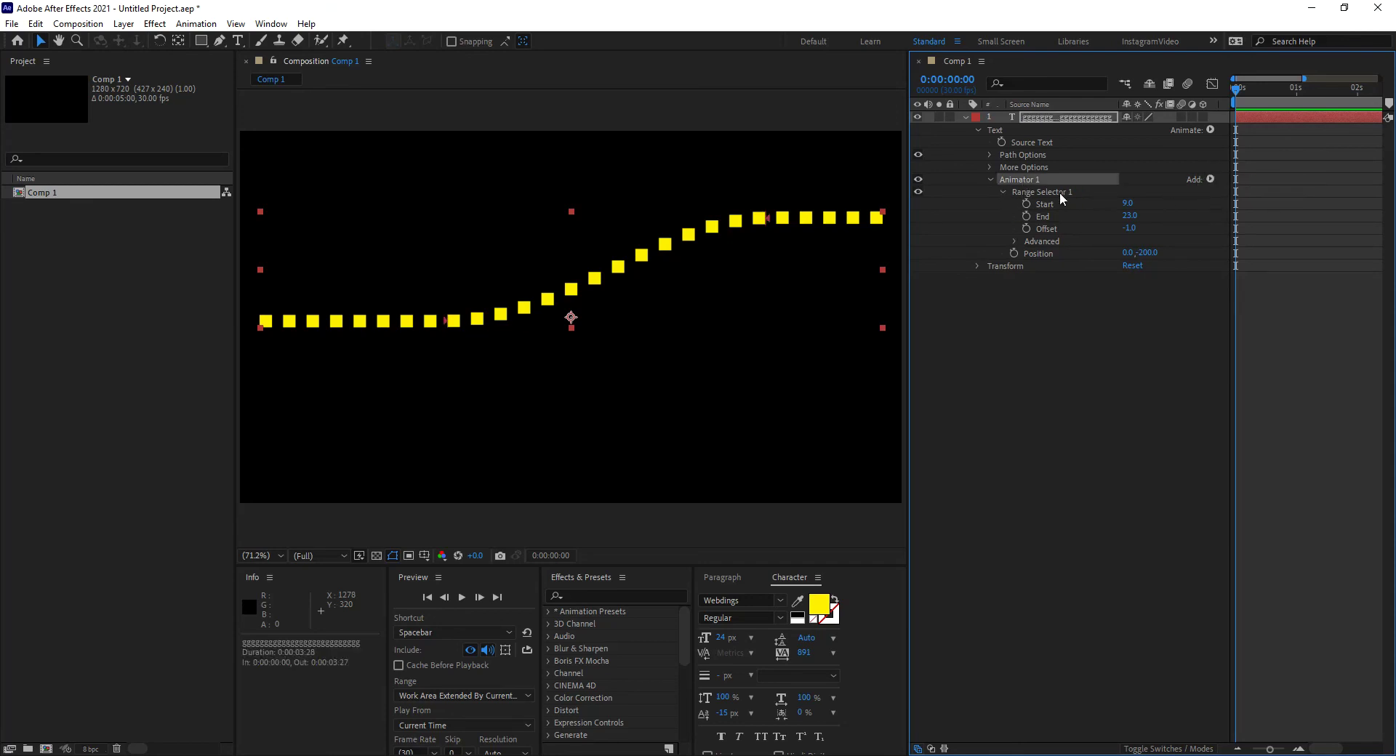
click(1211, 179)
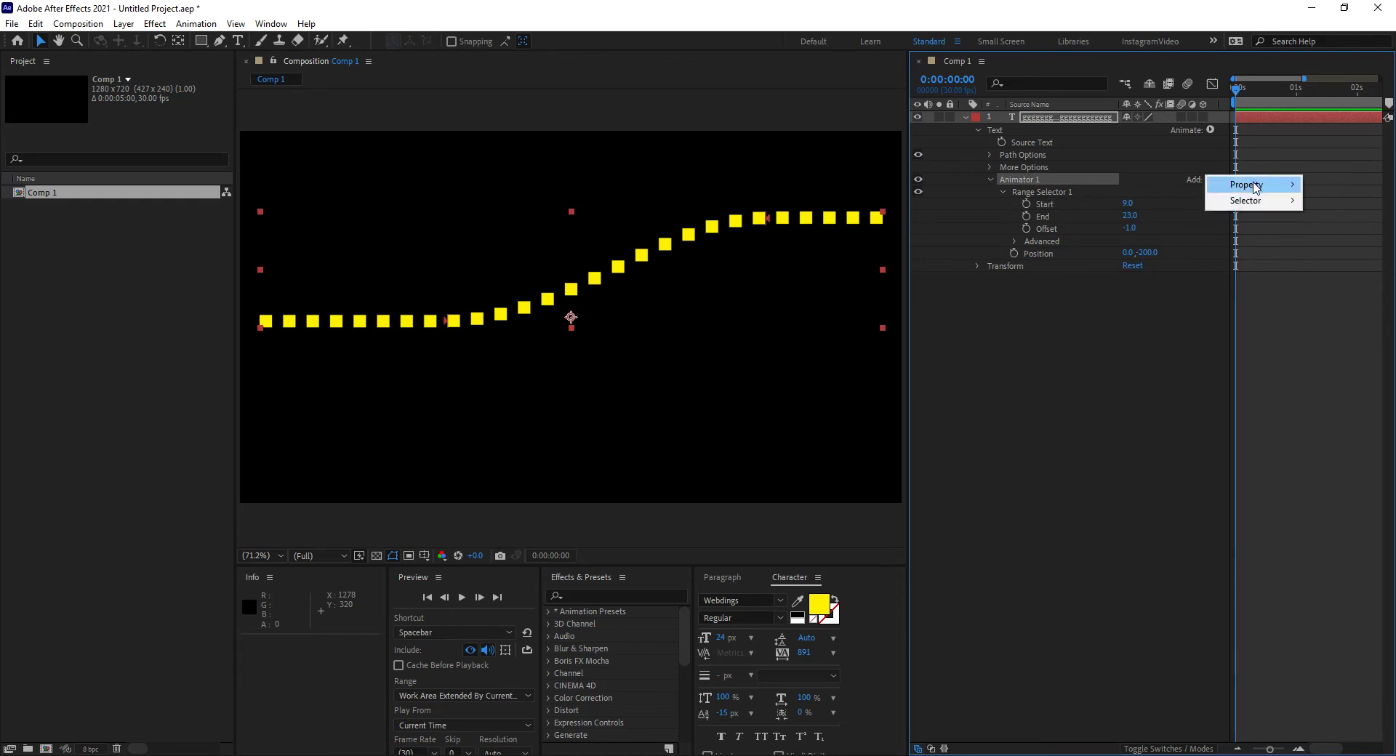
mouse_move(1261, 209)
mouse_move(1256, 186)
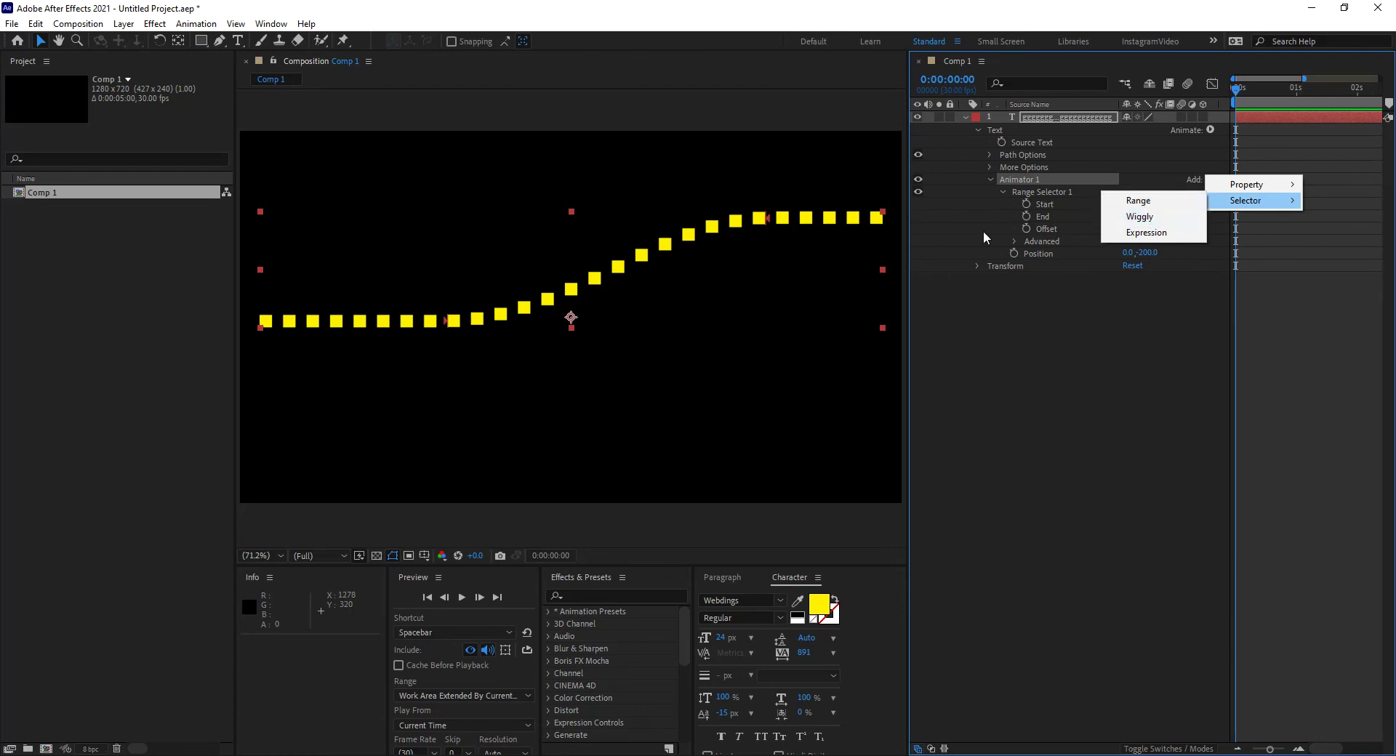
click(1138, 204)
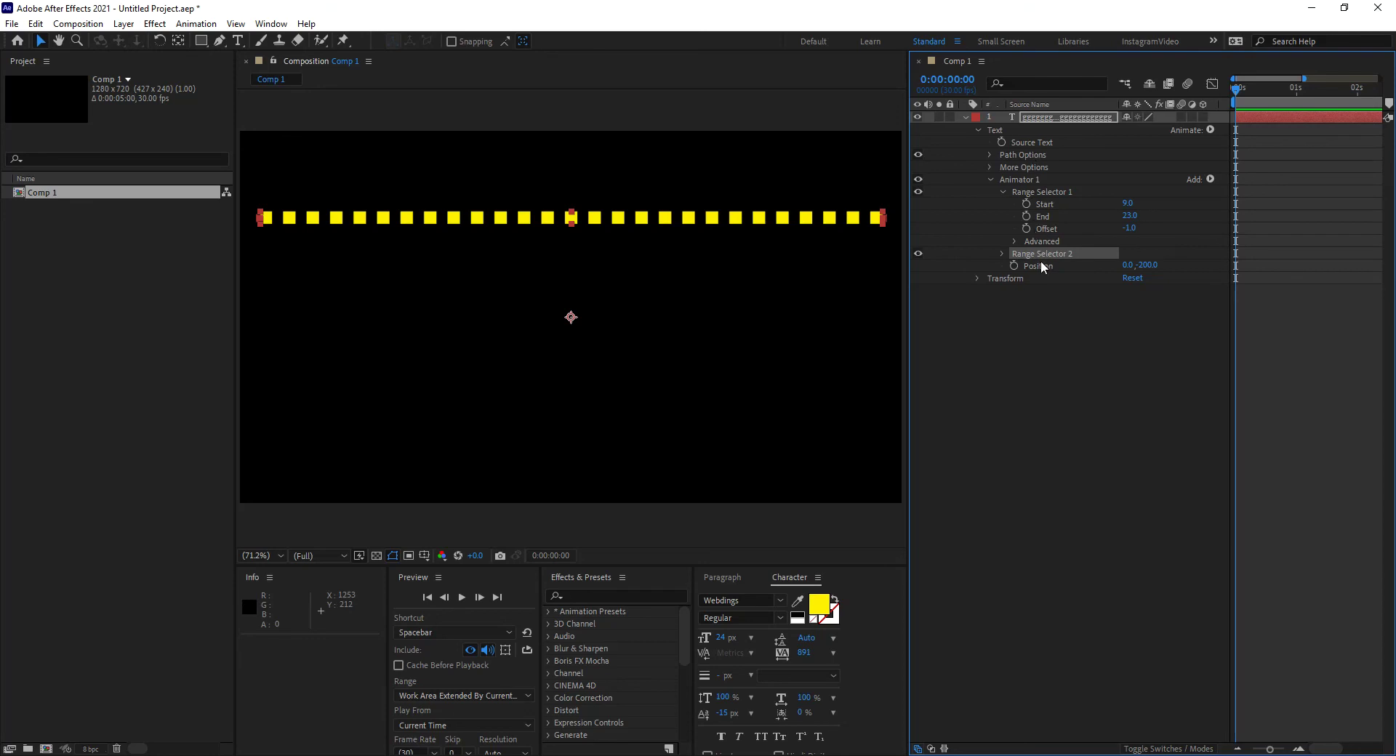
click(1001, 253)
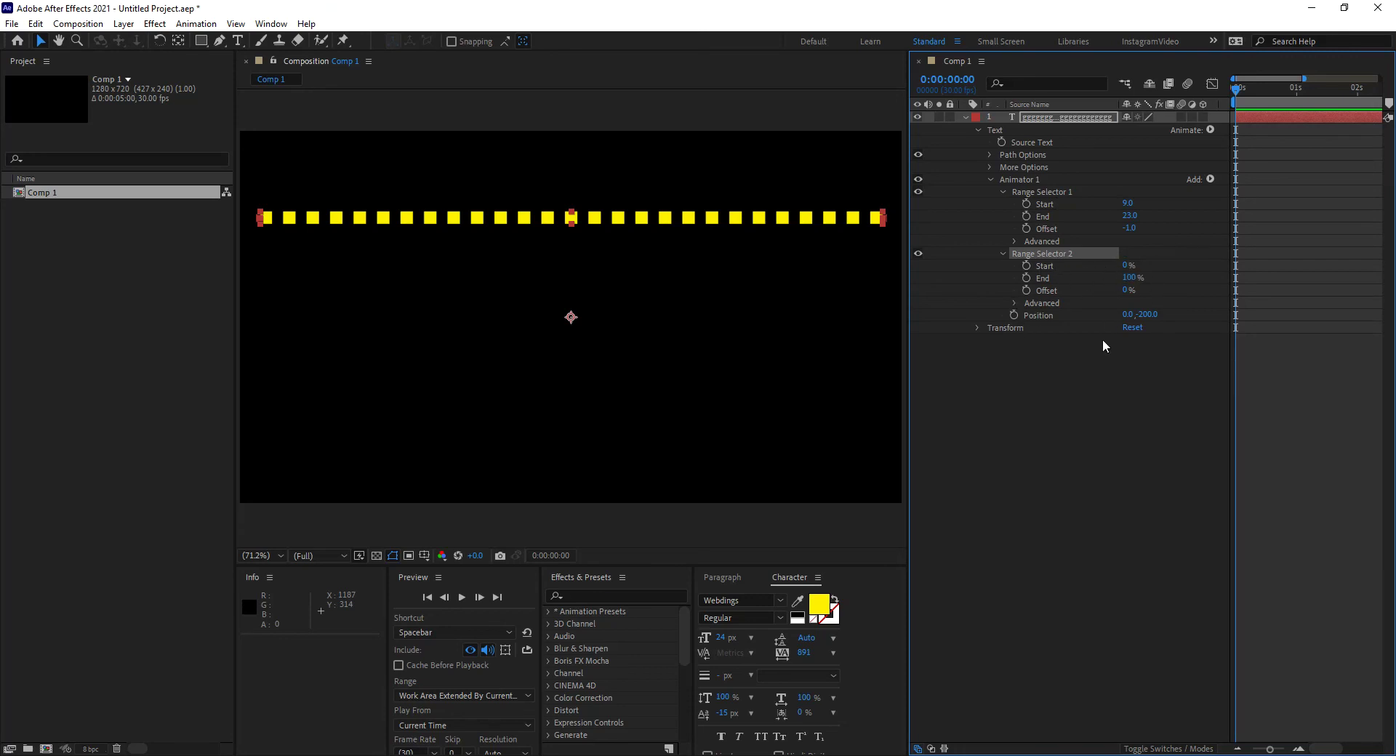
click(1015, 303)
click(1145, 316)
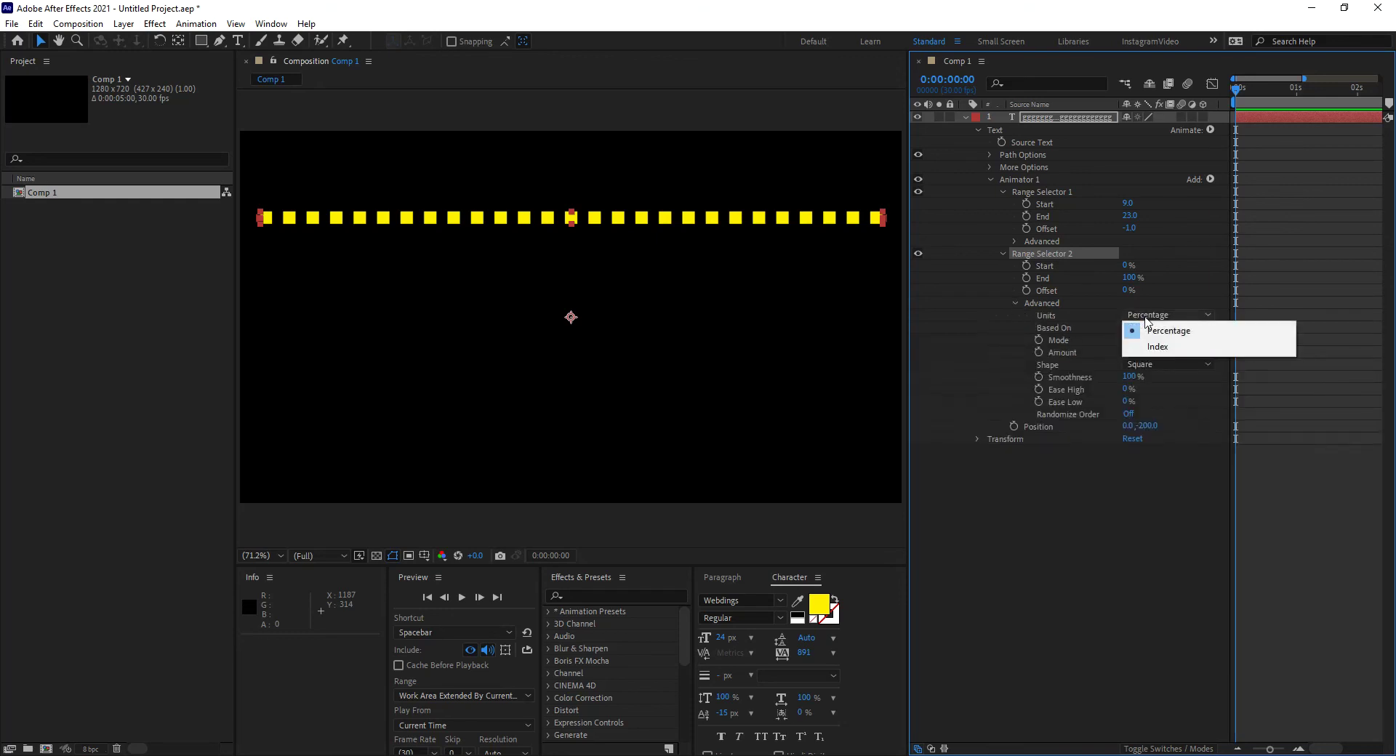
click(1167, 348)
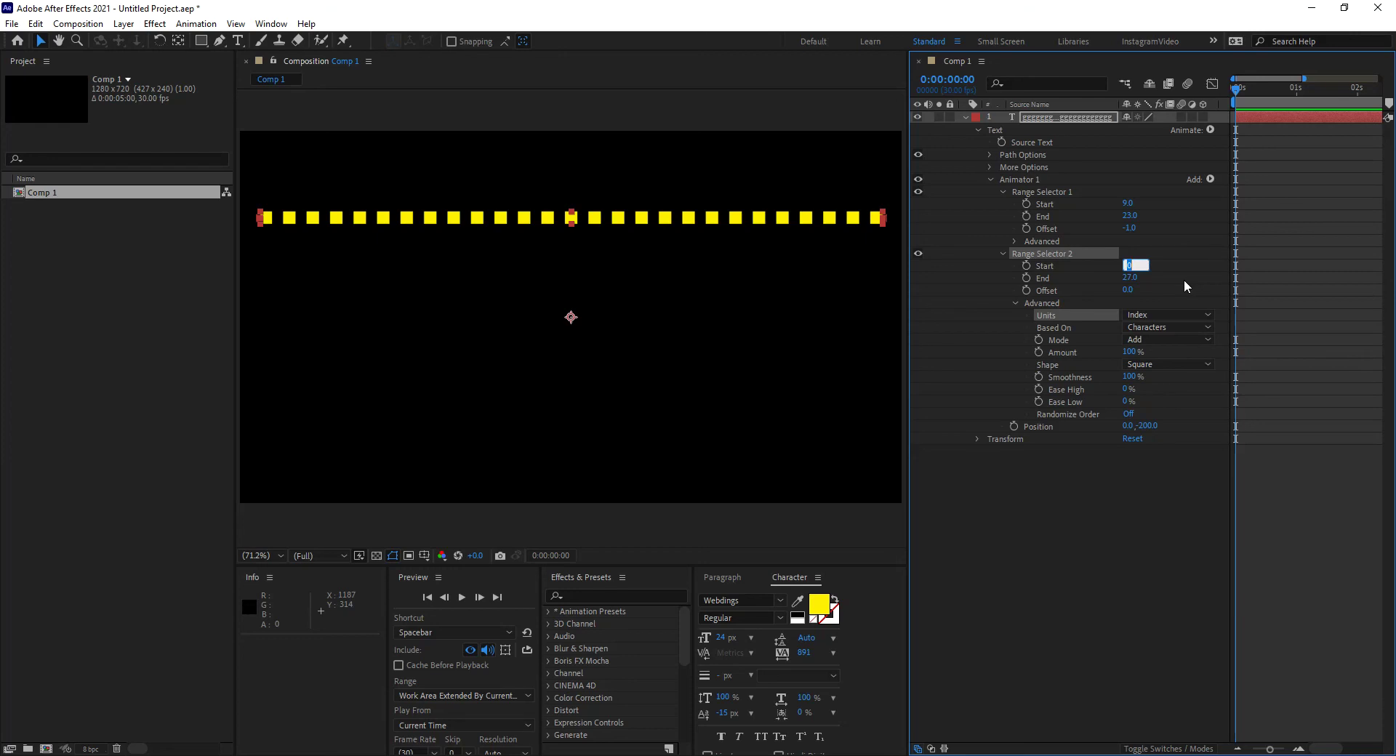
- Set Range Selector 2's Start to 15, End to 18 and Offset to -5
text(15)
click(1125, 277)
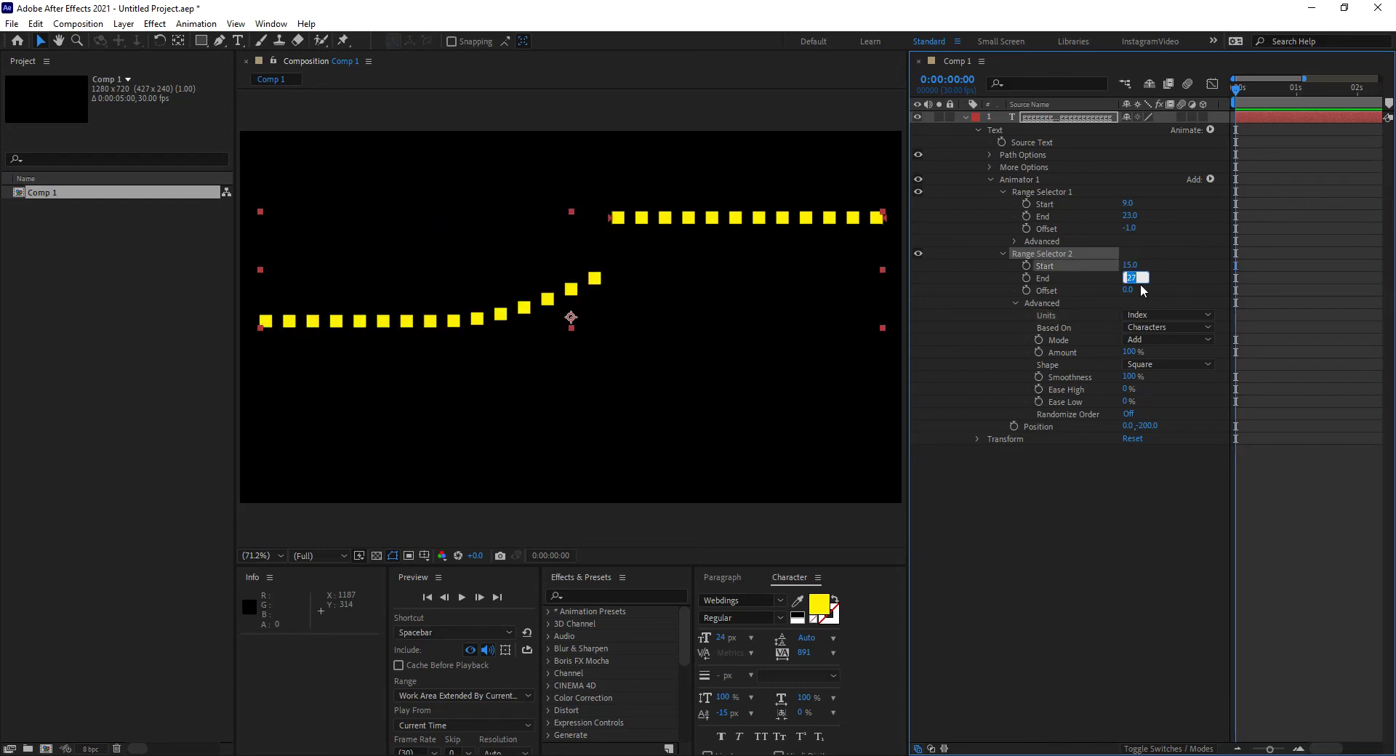
text(18)
key(Return)
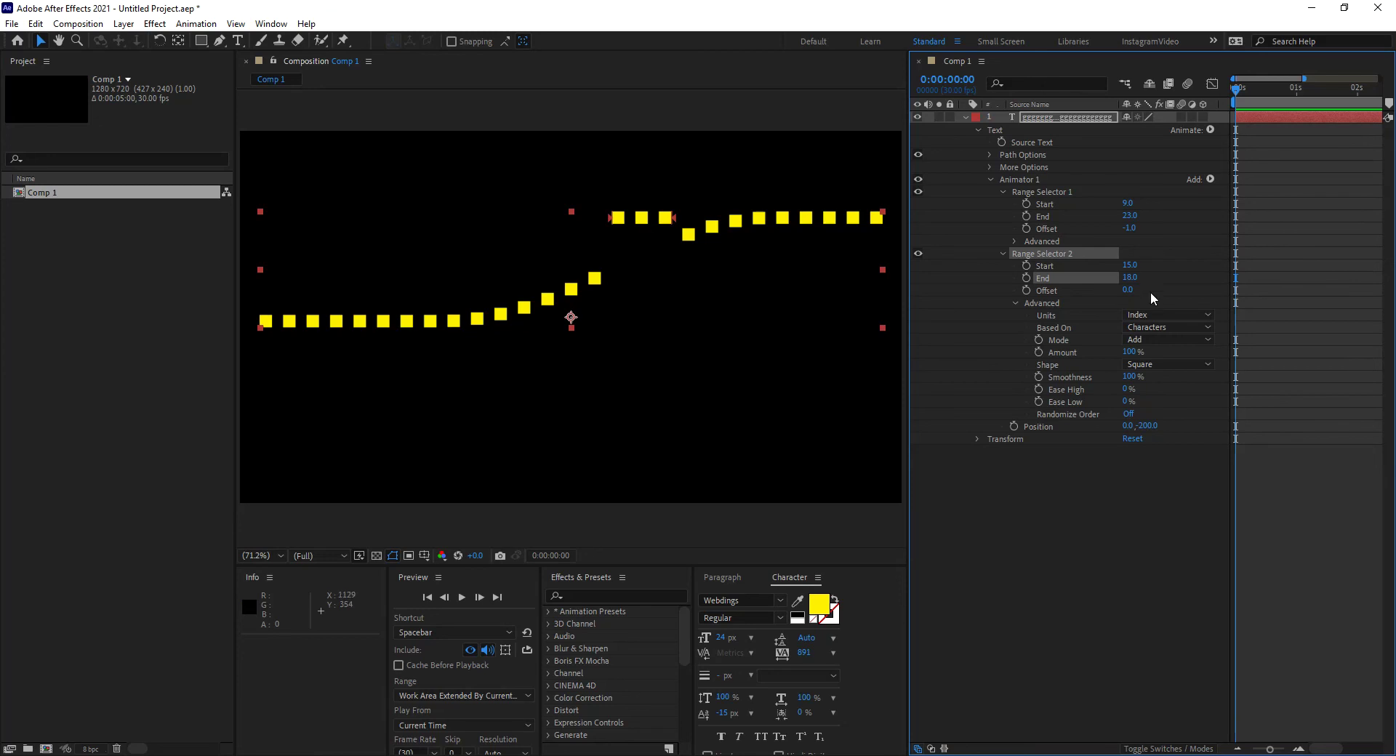
drag(1128, 290, 1118, 290)
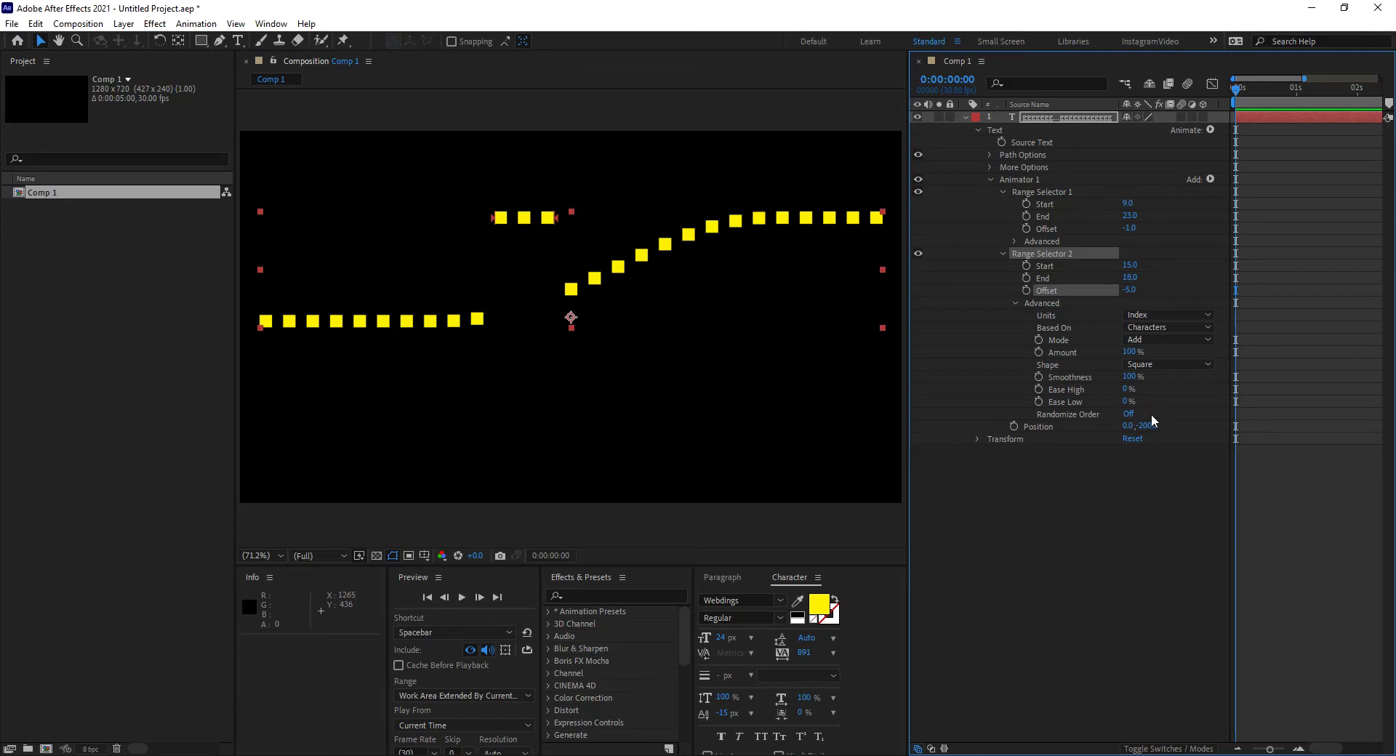
- Try the Subtract mode on Range Selector 2 and return its Mode to Add
click(1149, 339)
click(1157, 370)
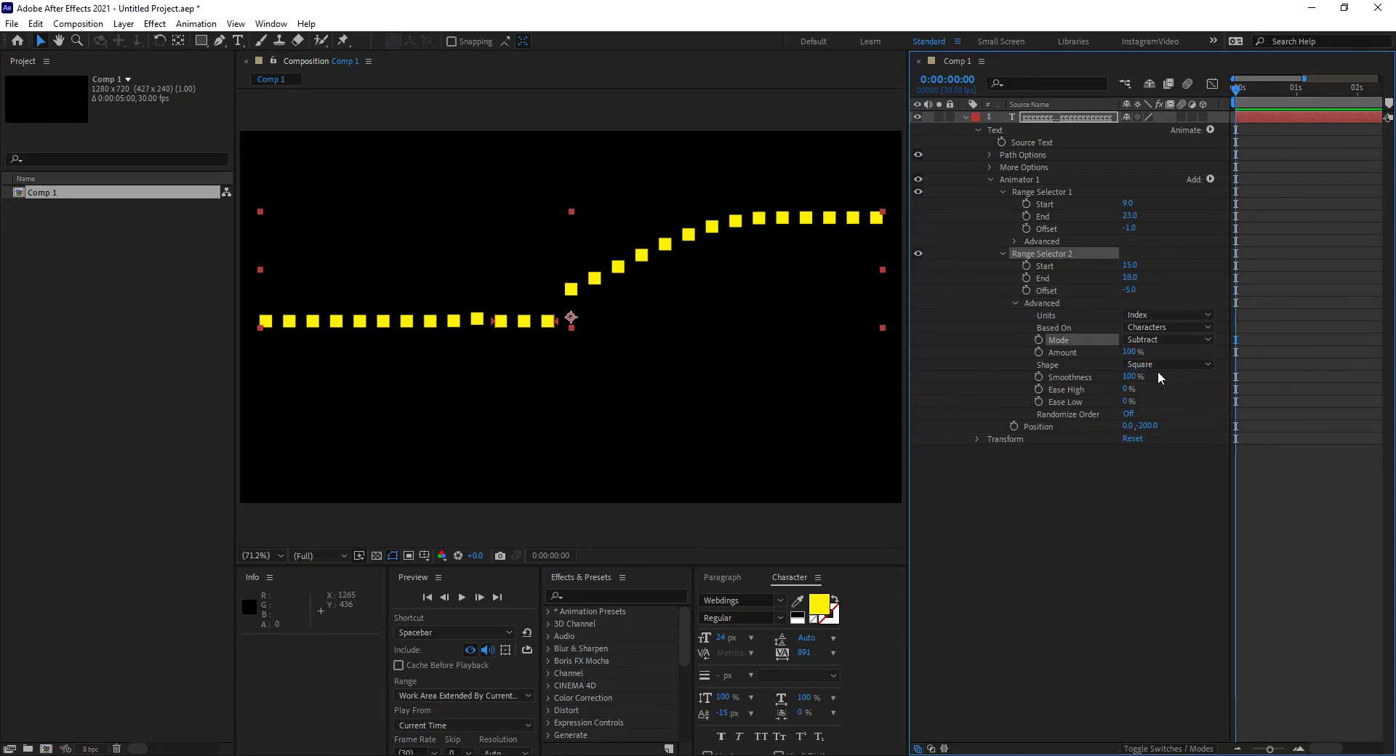
click(1157, 341)
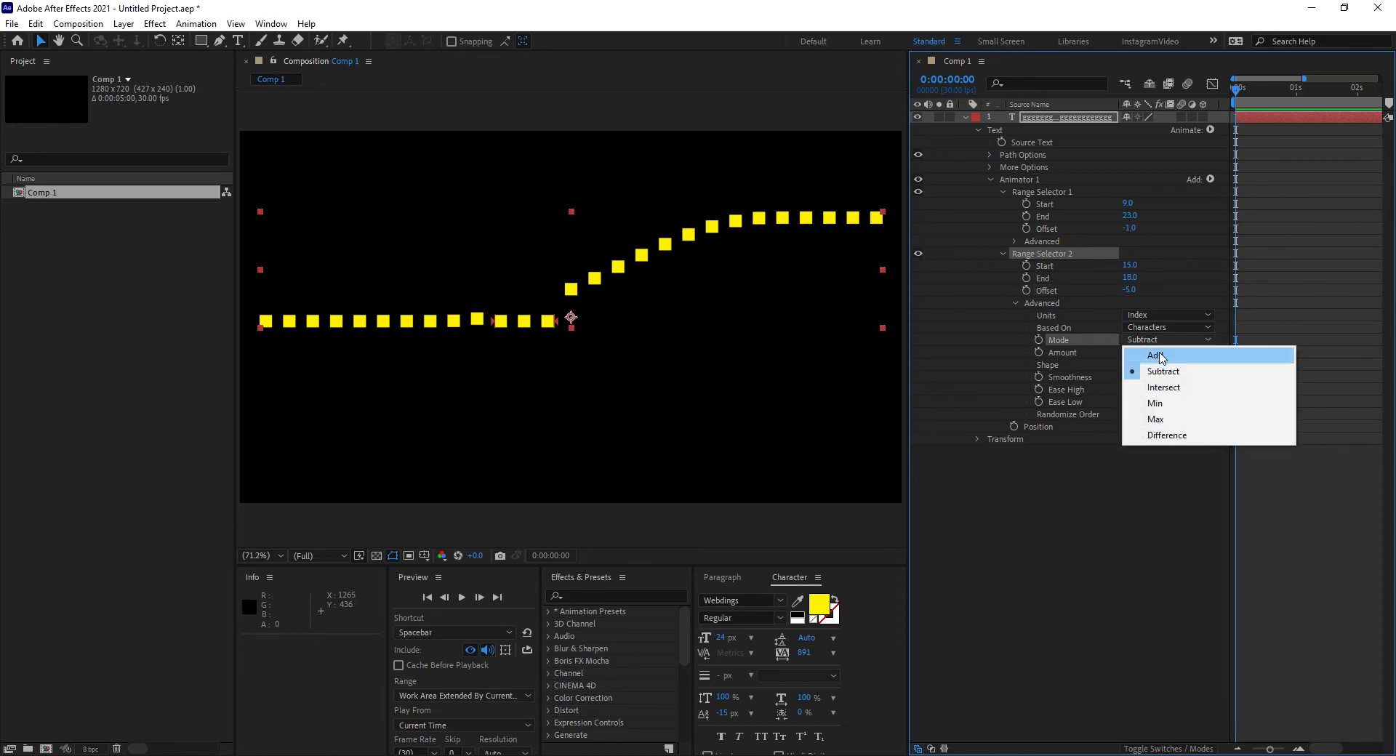
click(1163, 352)
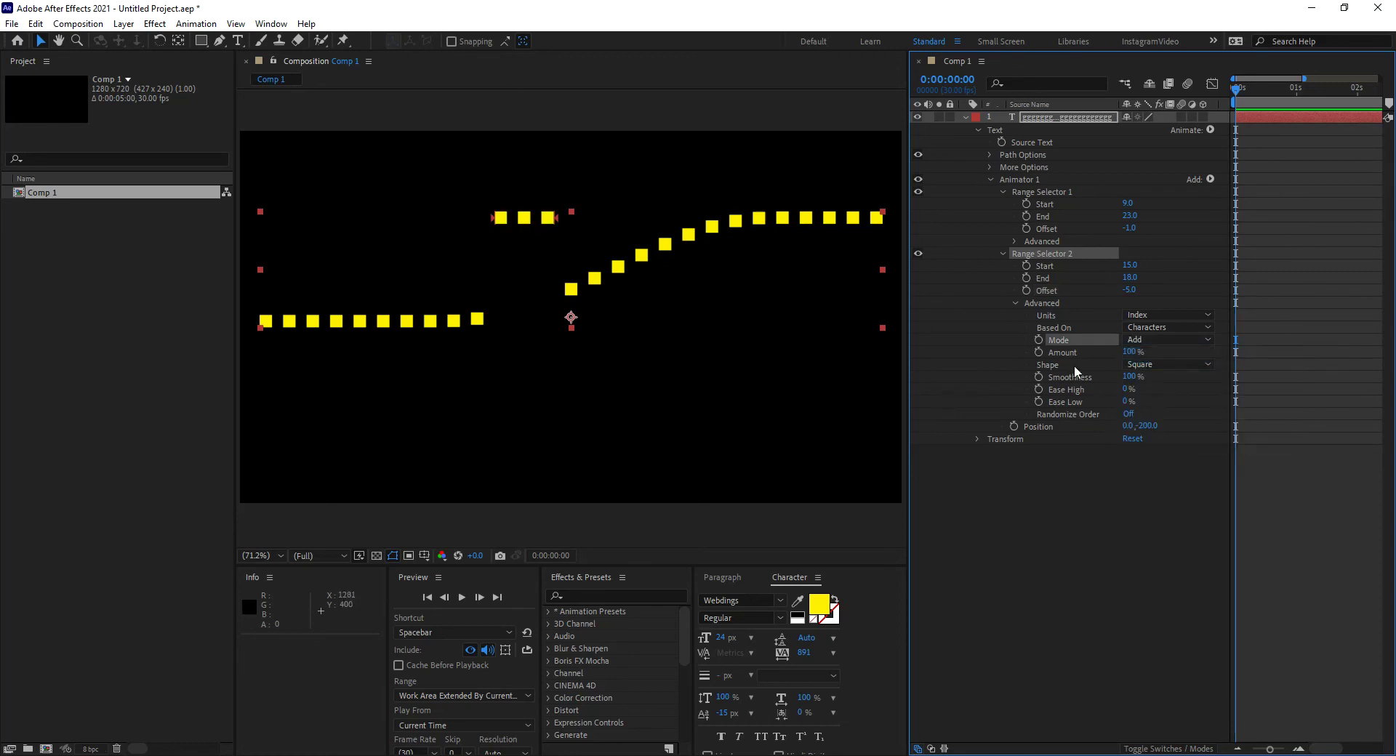
click(1147, 341)
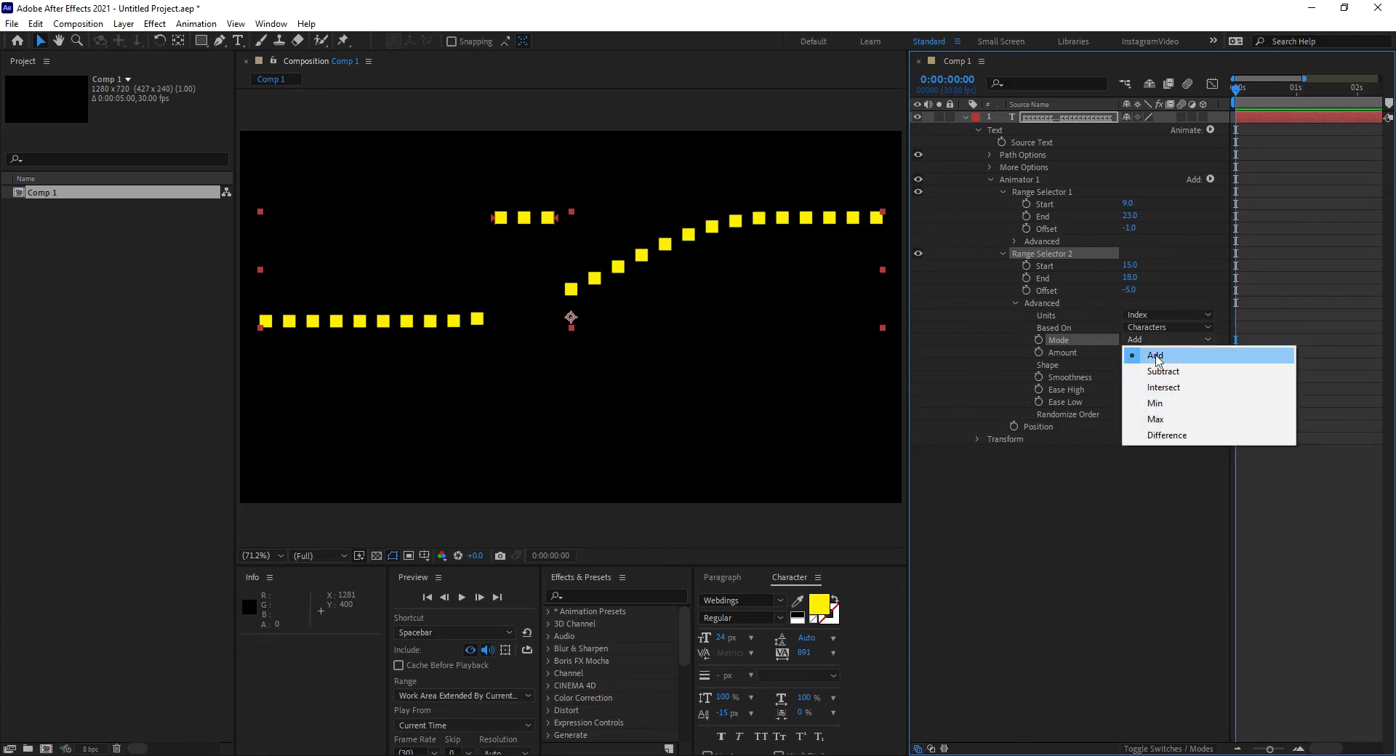
click(1022, 356)
- Set Range Selector 2's Shape to Ramp Up with Ease High -41% and Ease Low -15%
click(1155, 363)
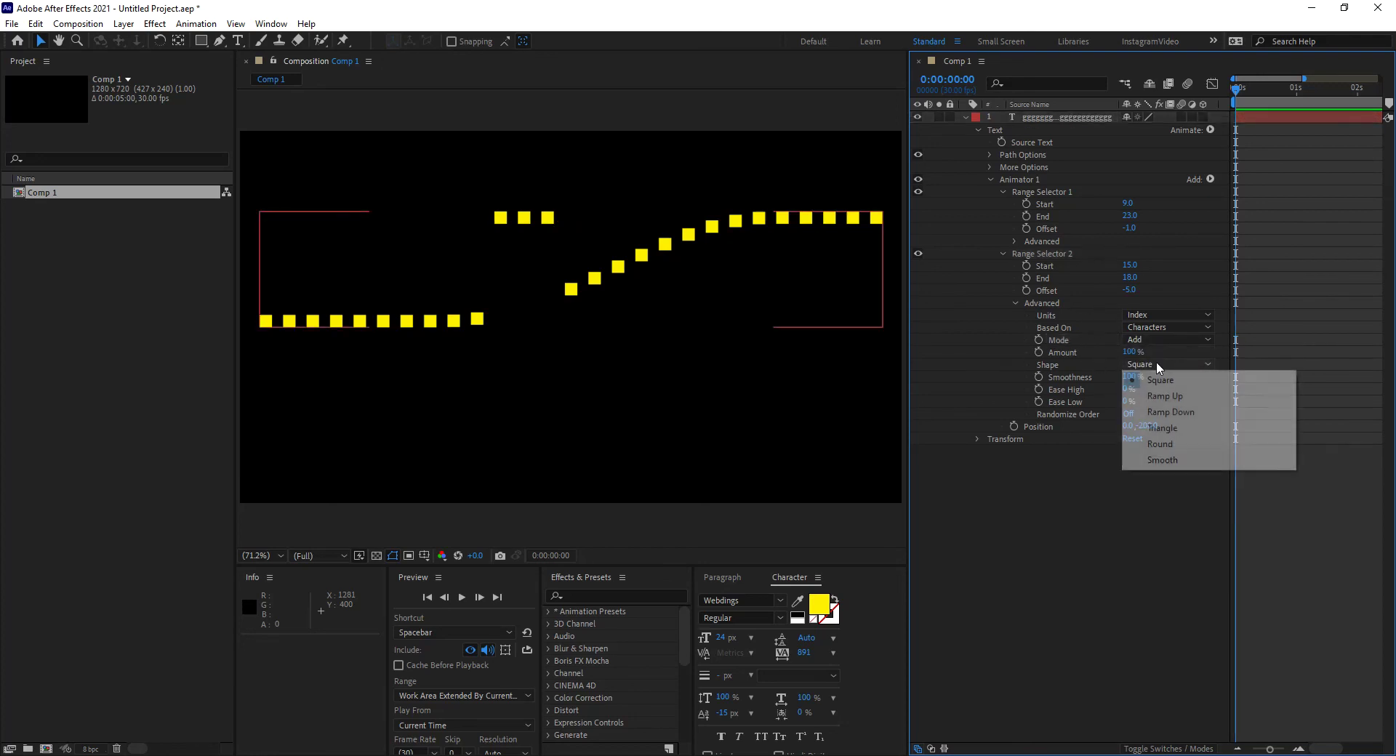
click(1170, 398)
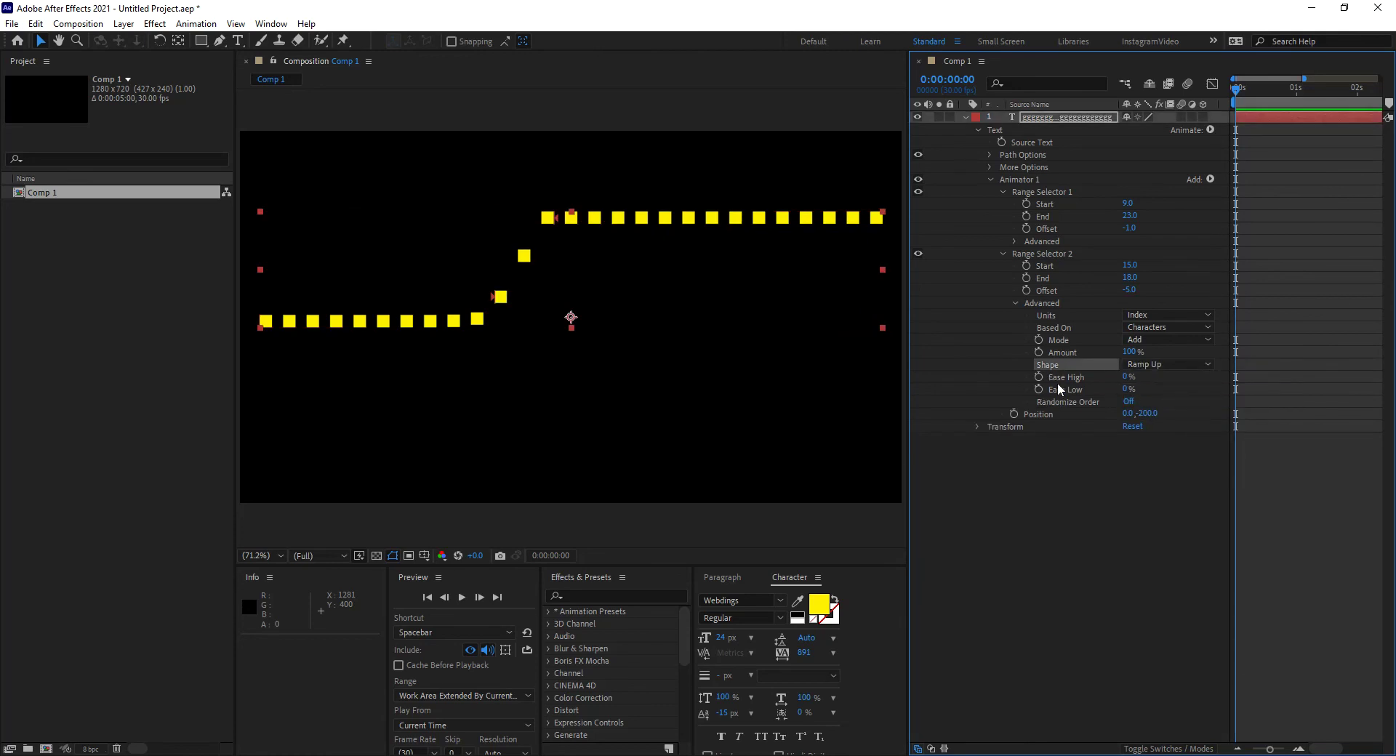
drag(1133, 378, 1031, 381)
drag(1132, 390, 1083, 390)
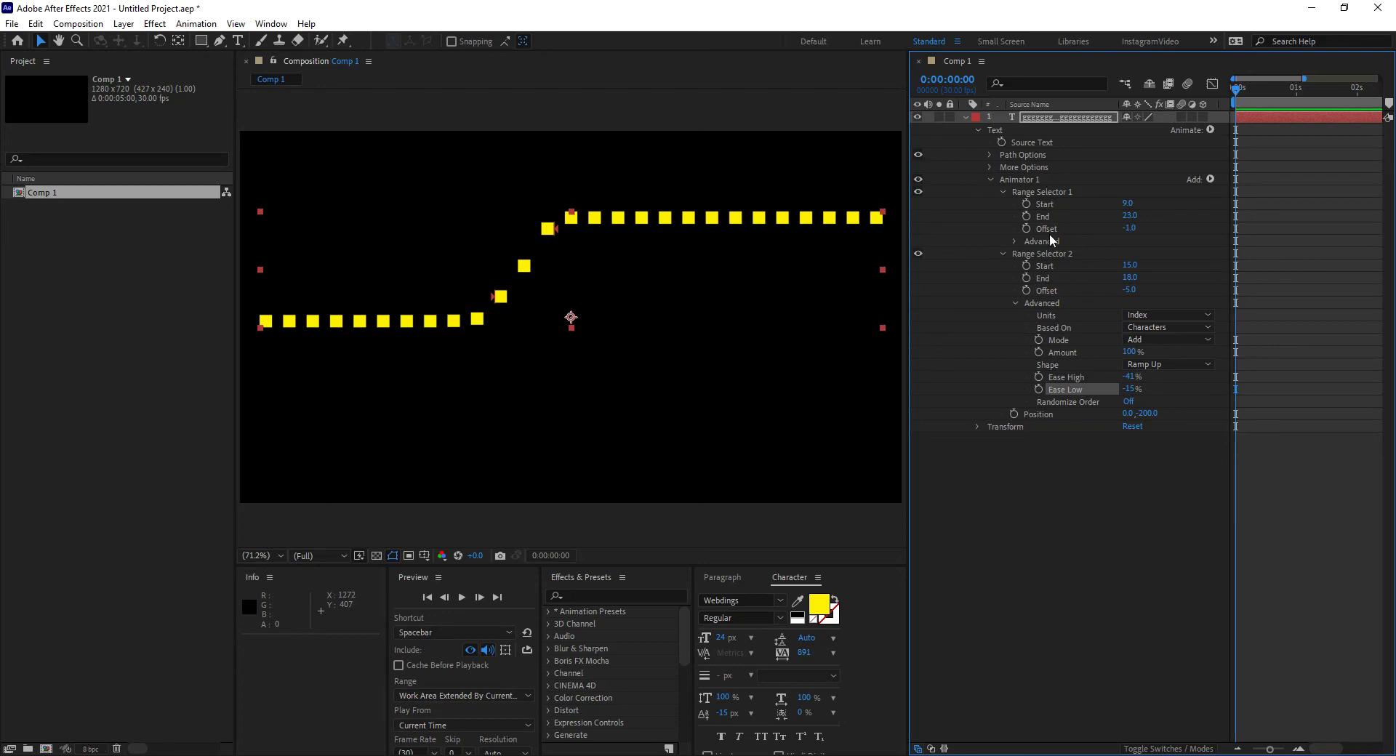
- Collapse Range Selector 2 and delete it from Animator 1
click(1003, 253)
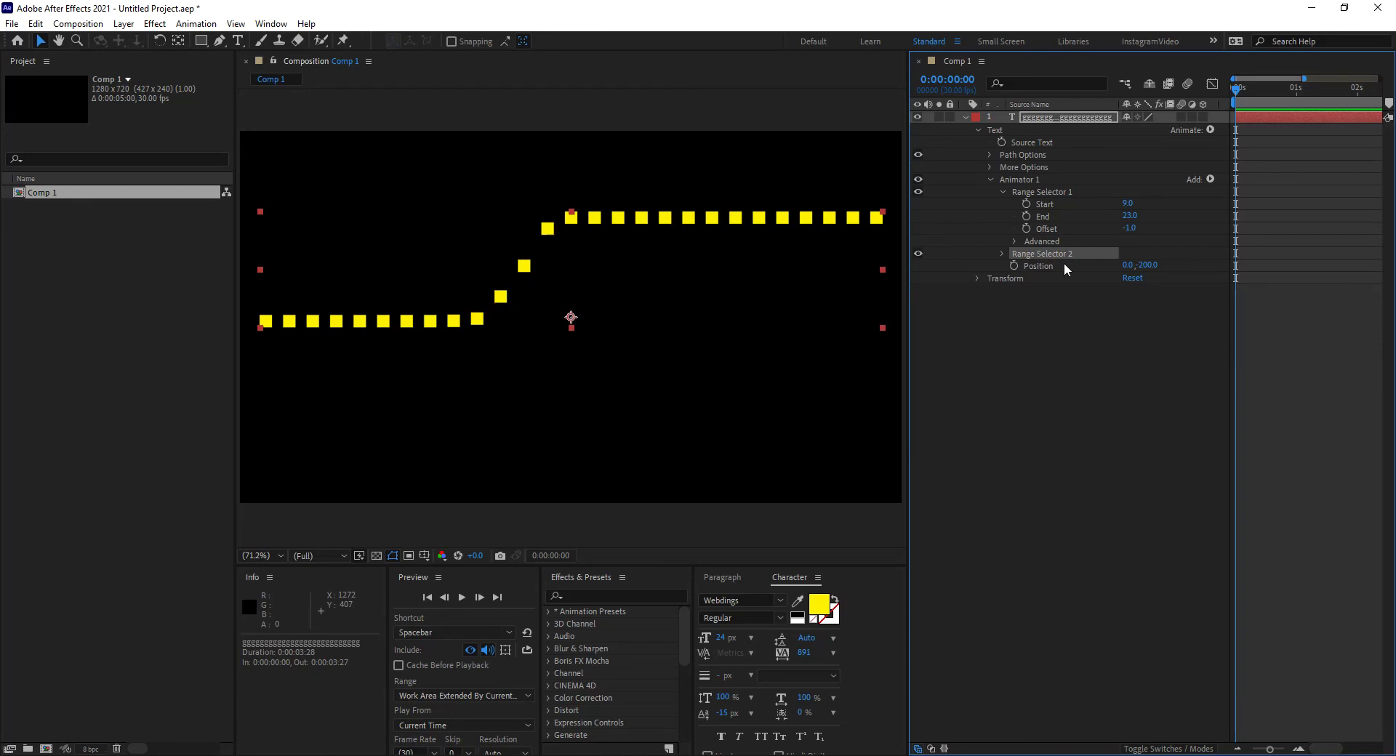
key(Delete)
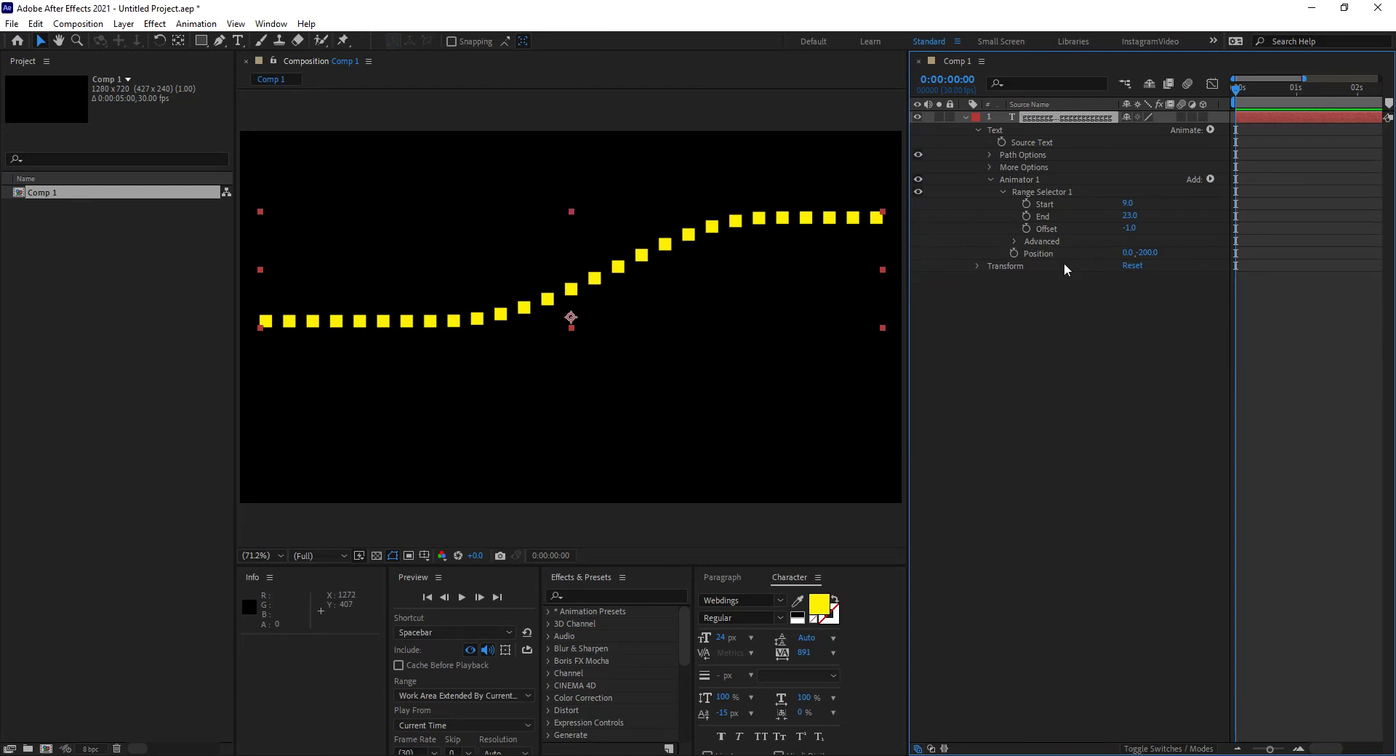
- Add a Wiggly selector to Animator 1
click(1210, 178)
mouse_move(1242, 202)
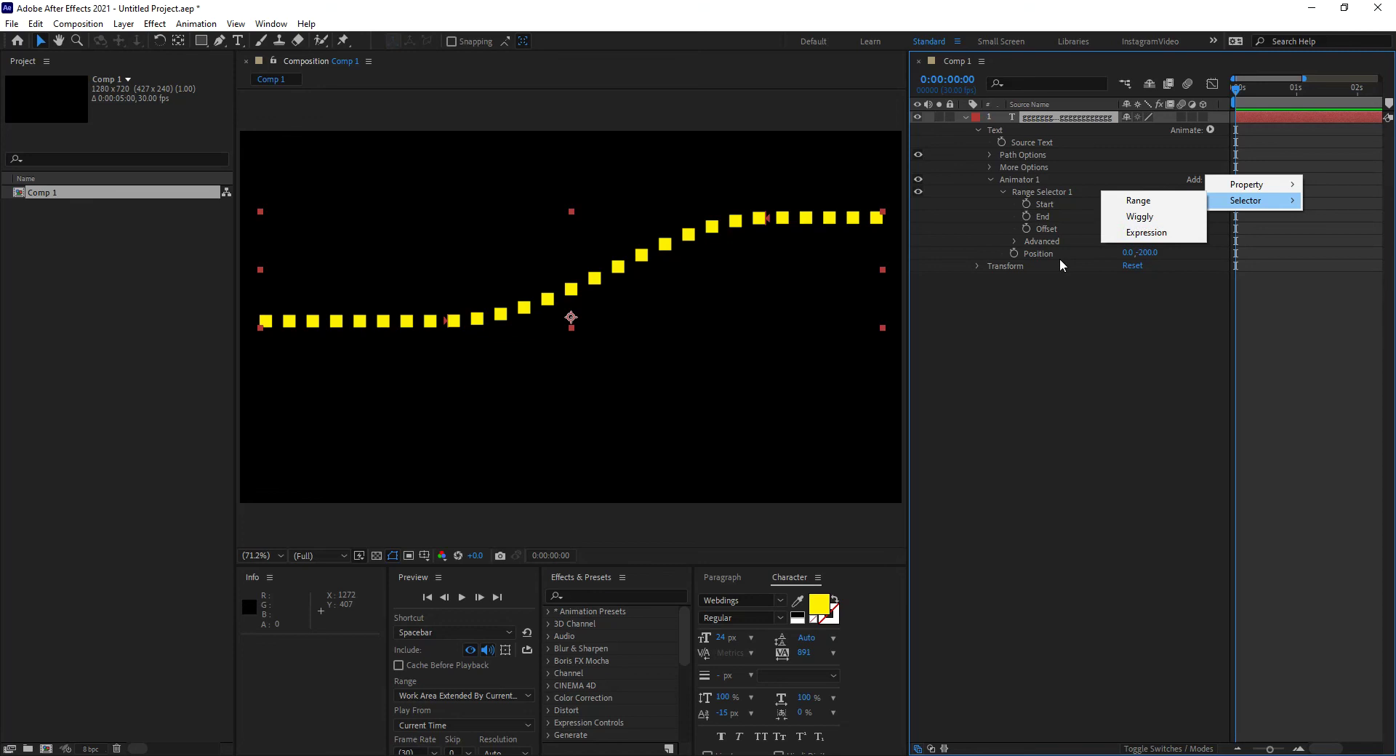
click(1158, 220)
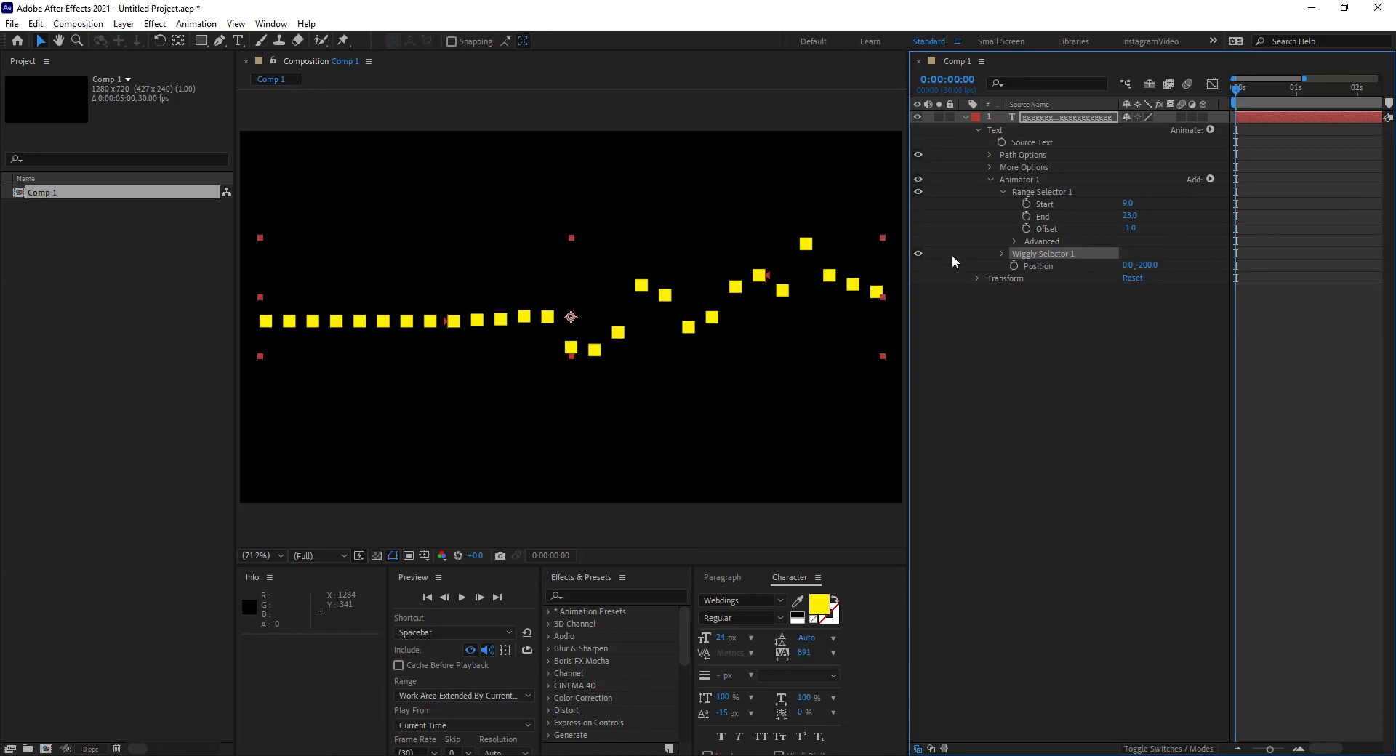
- Turn off Range Selector 1 and preview the animation driven by the Wiggly Selector alone
click(918, 191)
key(space)
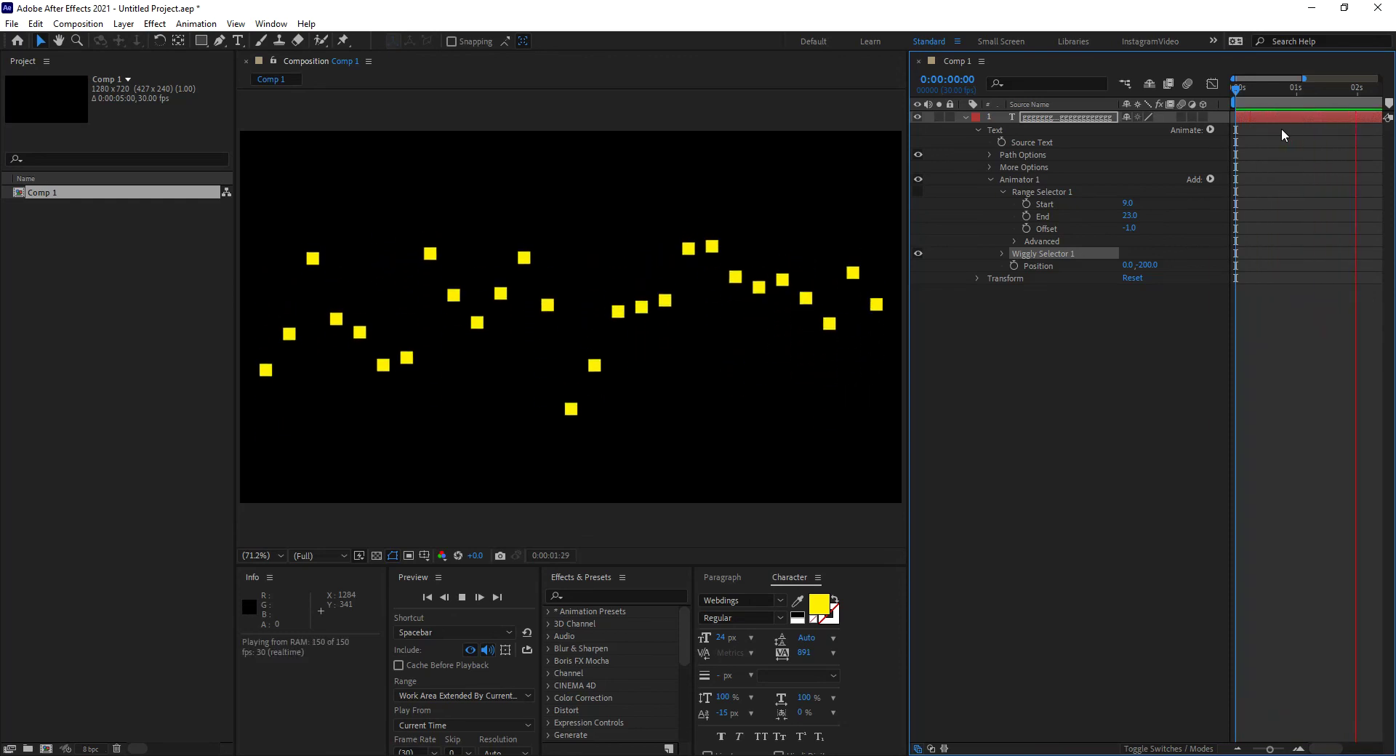
key(space)
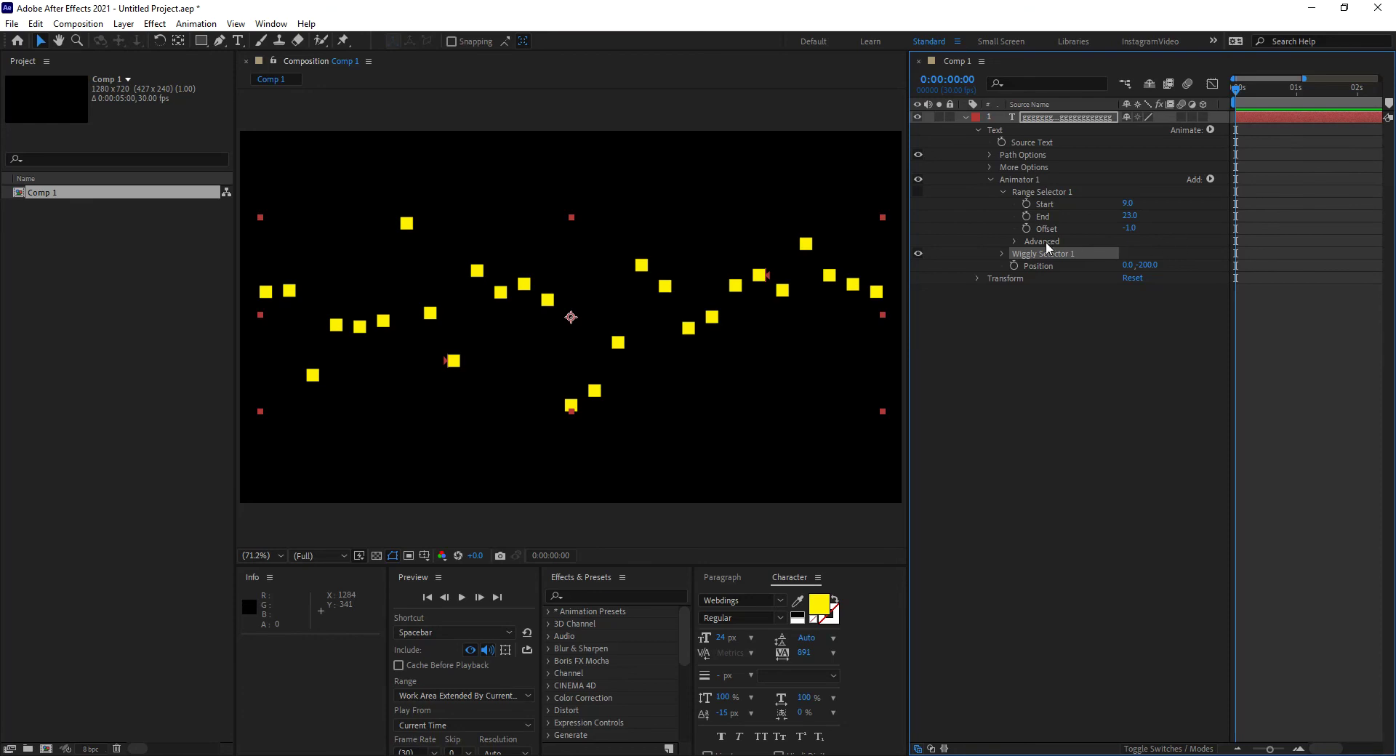
- Expand Wiggly Selector 1's settings, preview the motion and examine the Based On options
click(1002, 253)
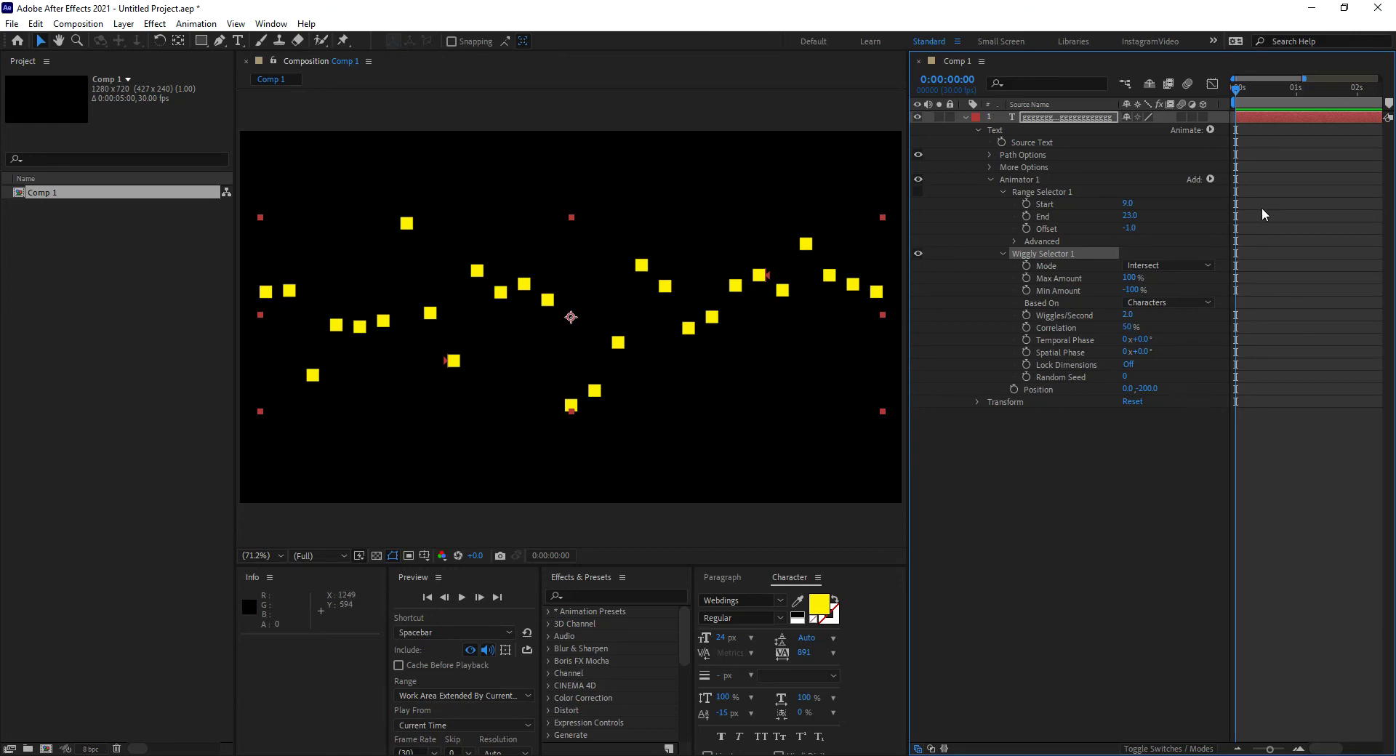
key(space)
key(space)
click(1161, 304)
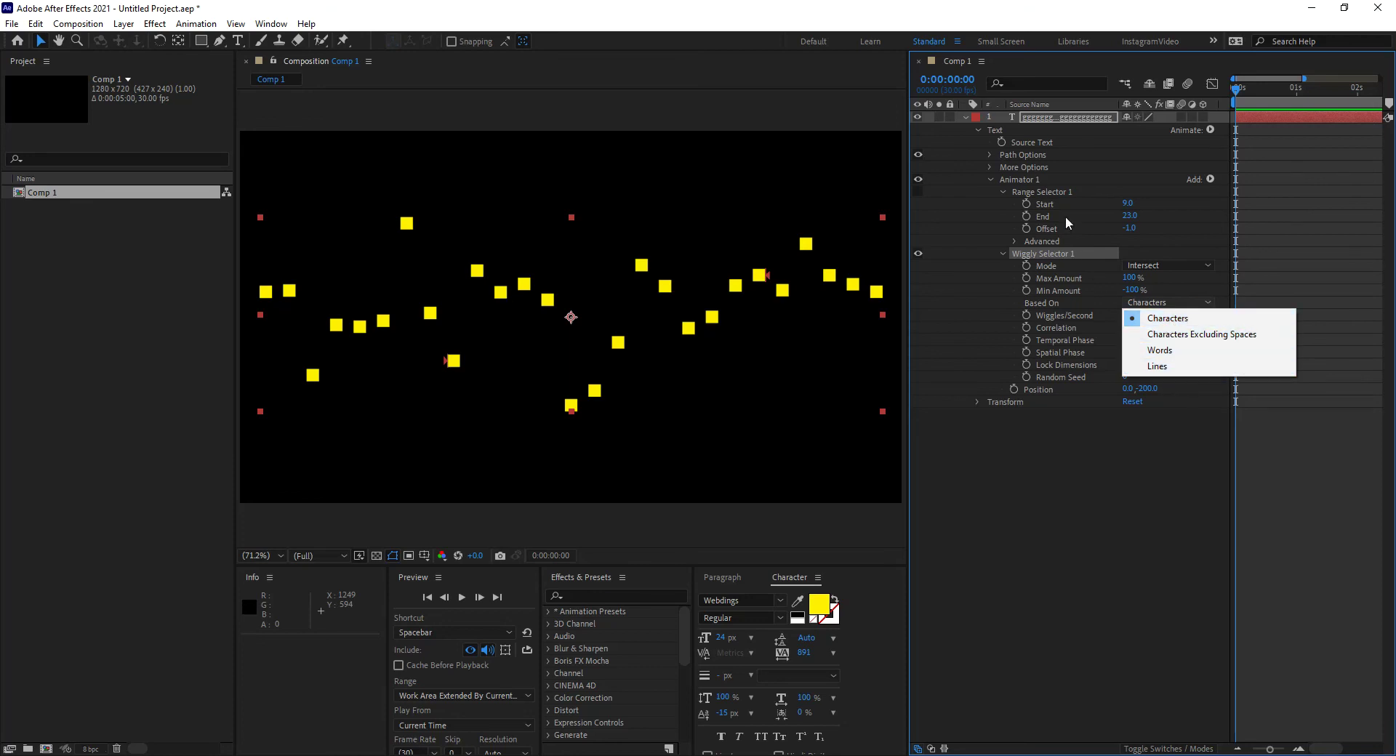
click(1138, 410)
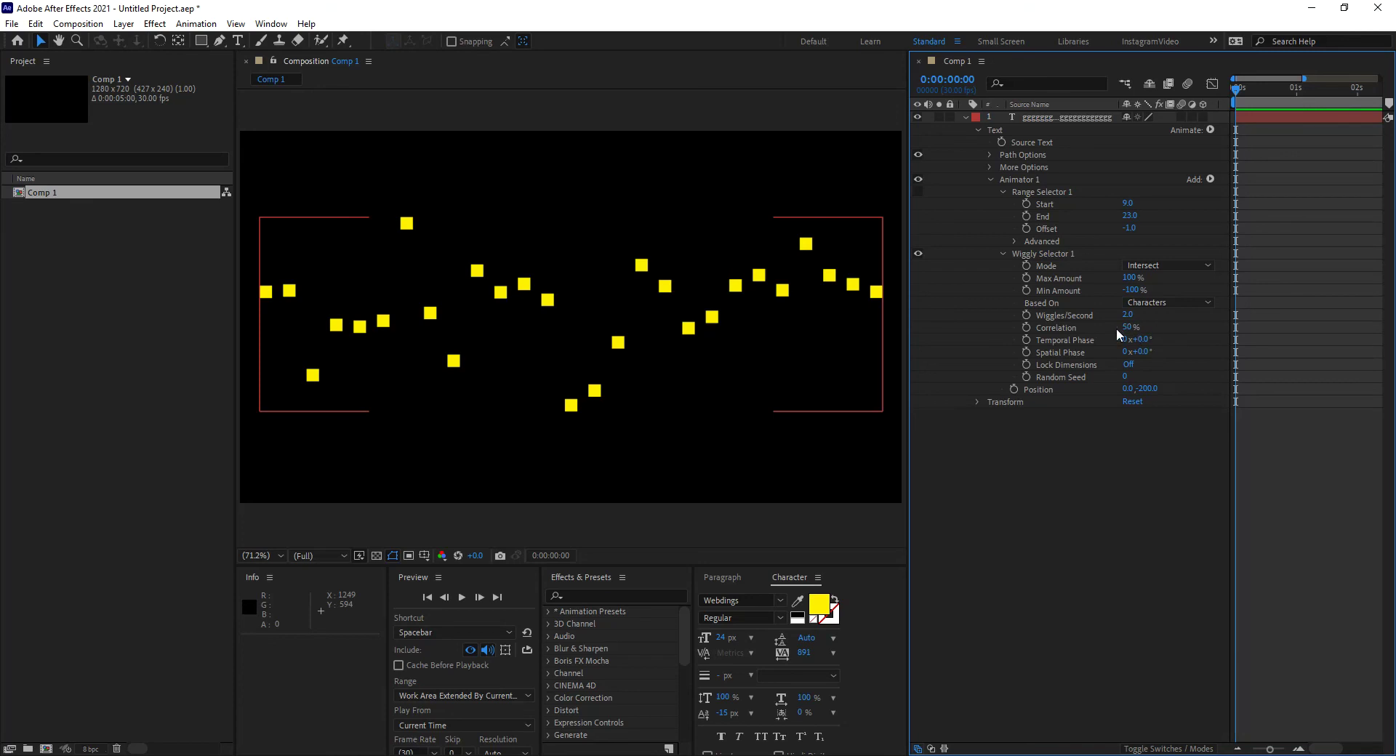
- Raise Wiggly Selector 1's Correlation to 89% and preview the resulting motion
drag(1128, 331, 1154, 330)
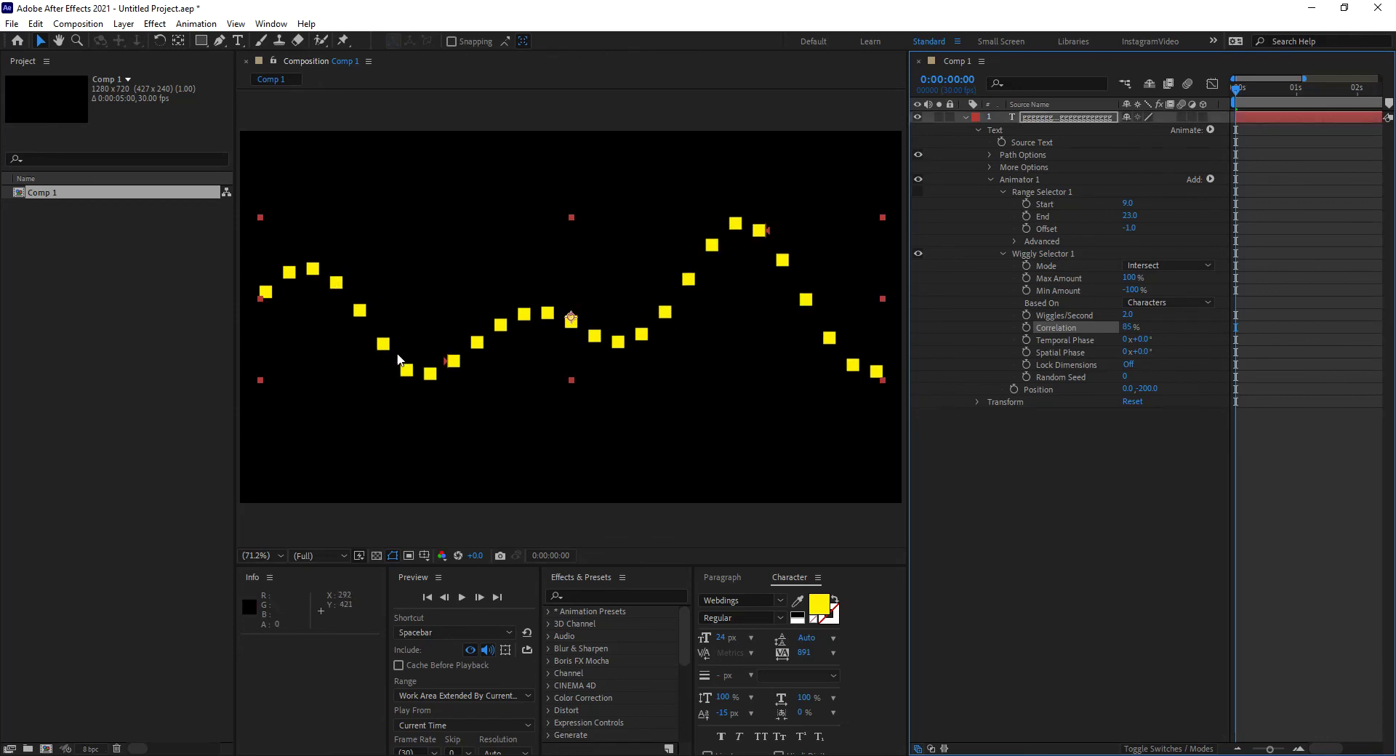
drag(1126, 330, 1129, 332)
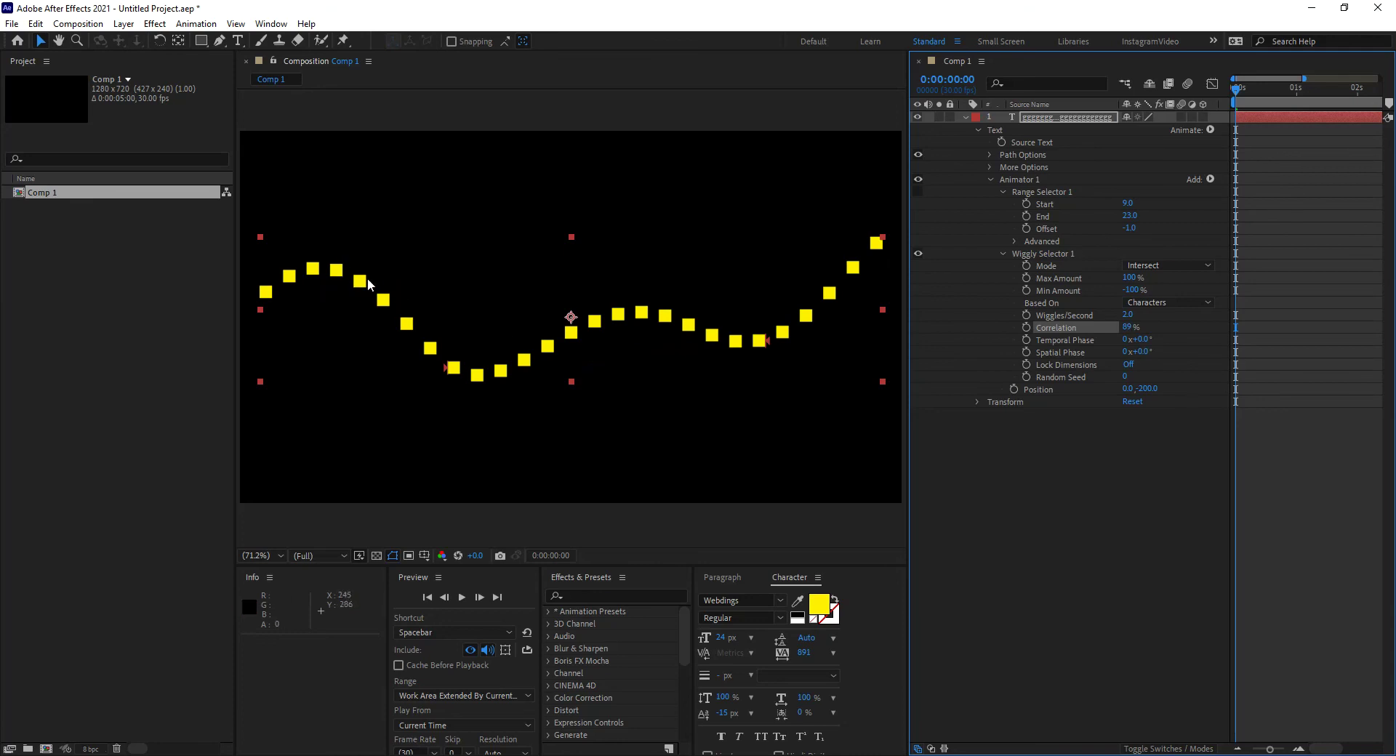
key(space)
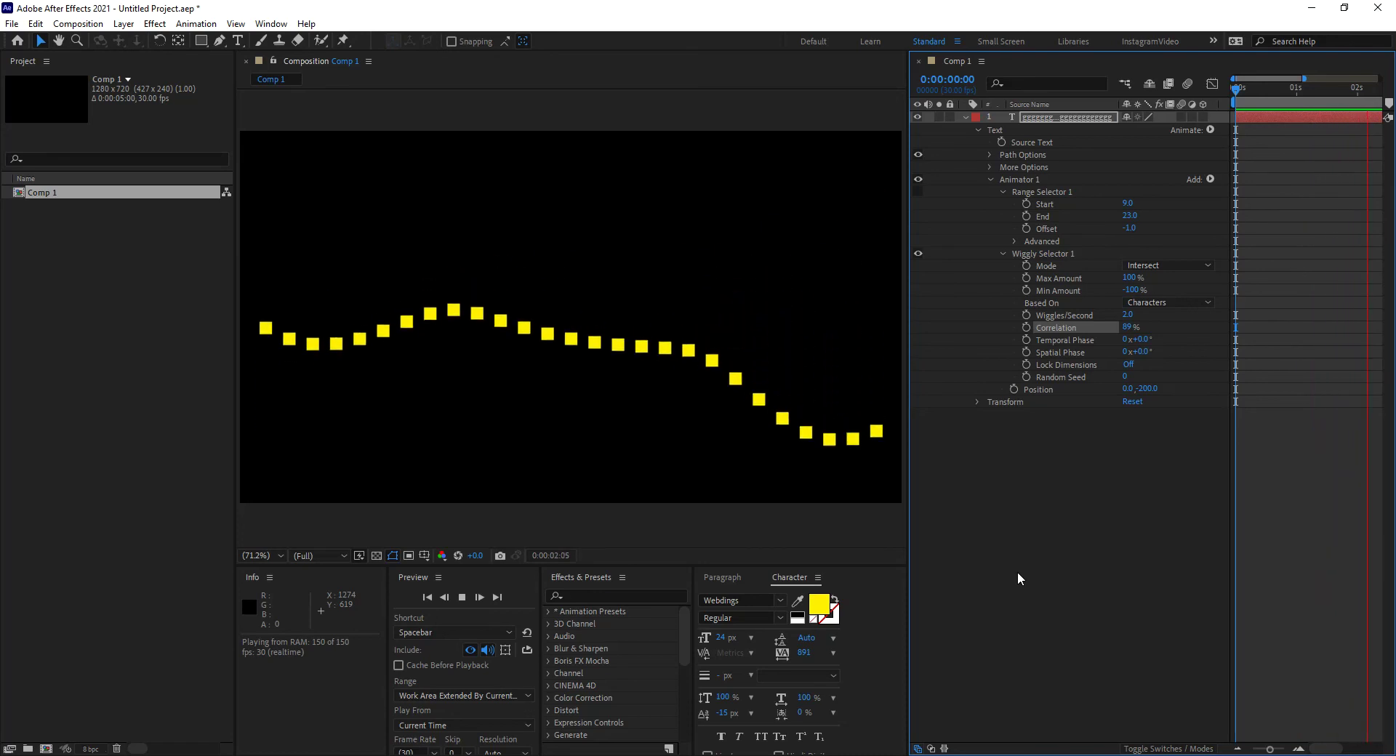
key(space)
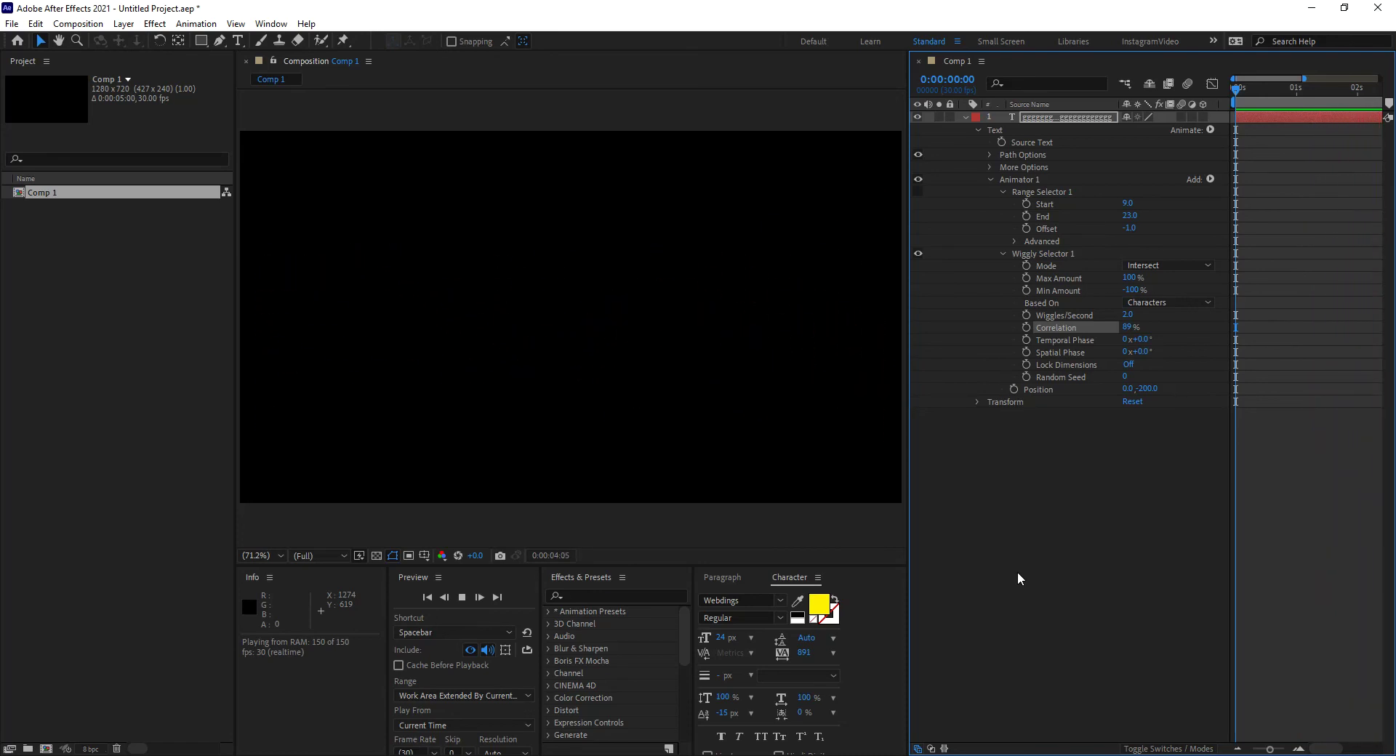
- Turn Range Selector 1 back on and preview the animation driven by both selectors
key(space)
key(space)
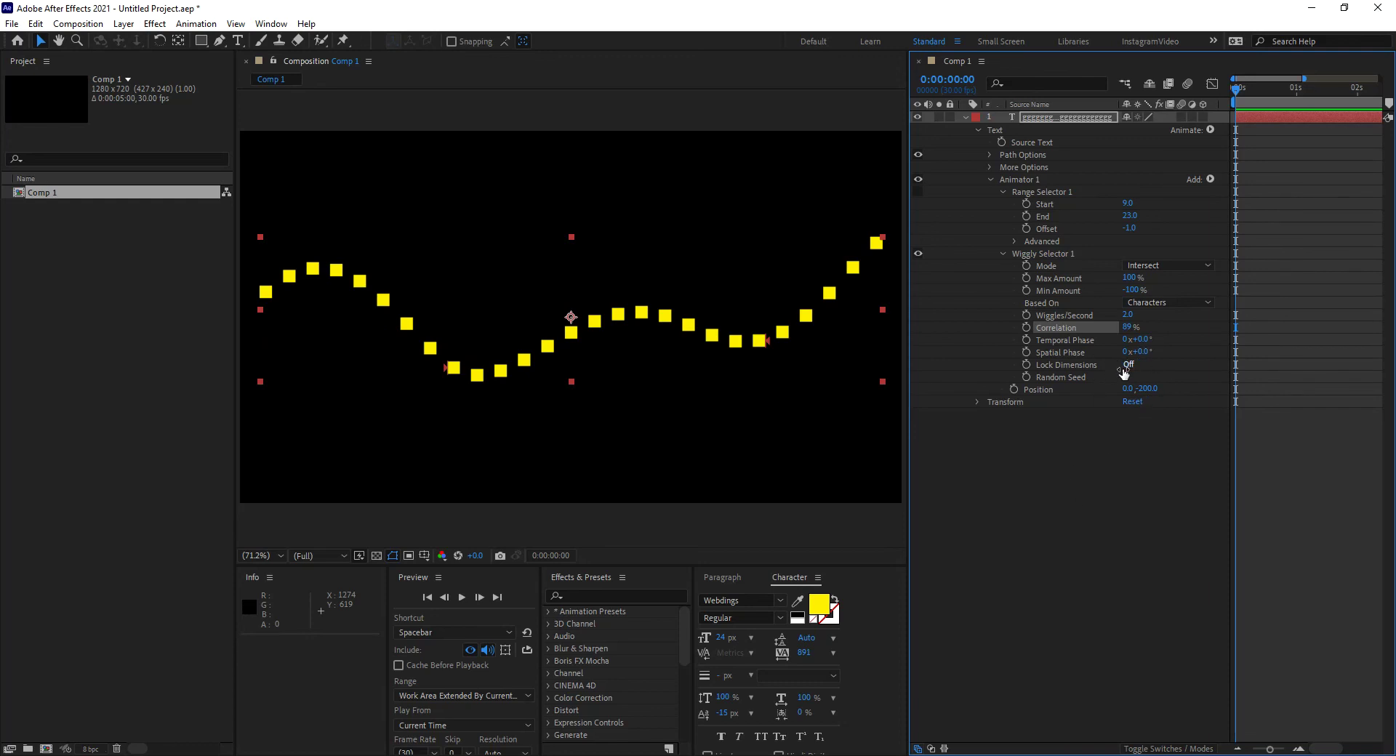
click(918, 191)
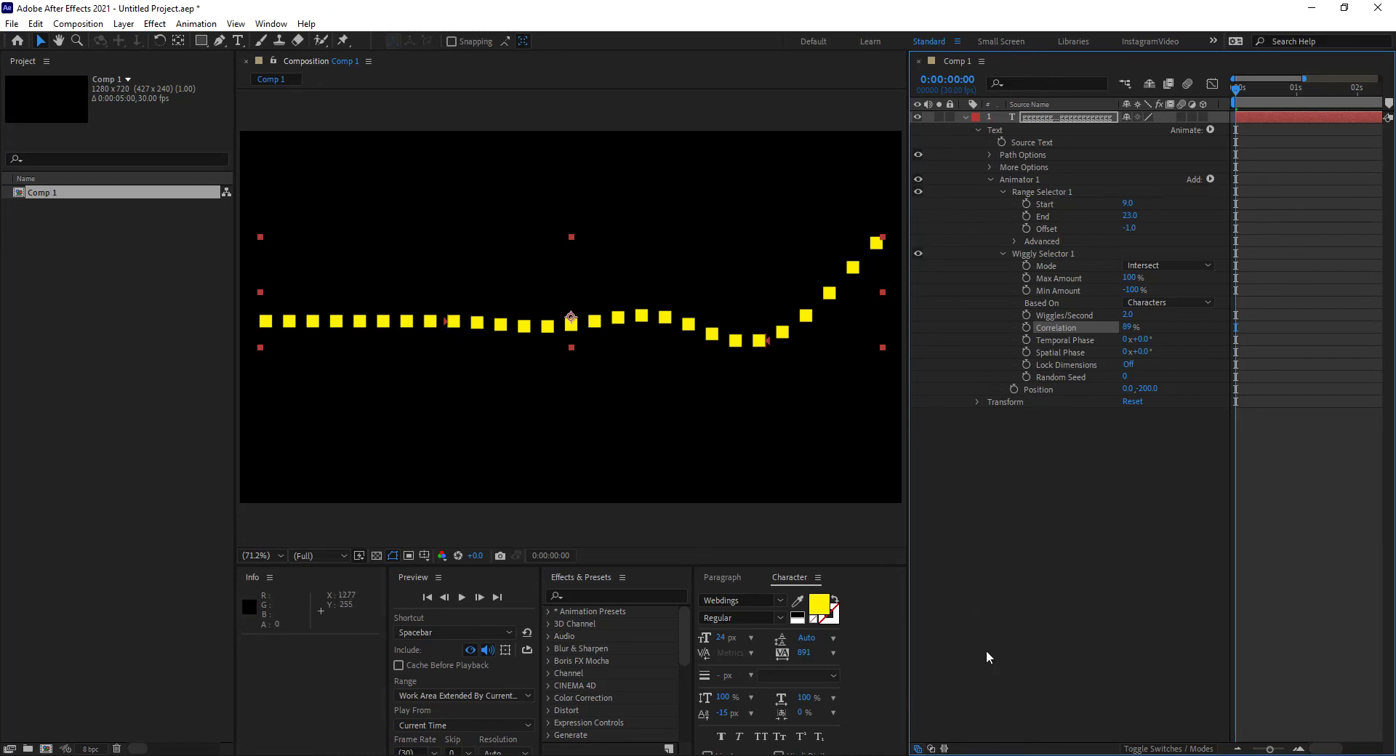
key(space)
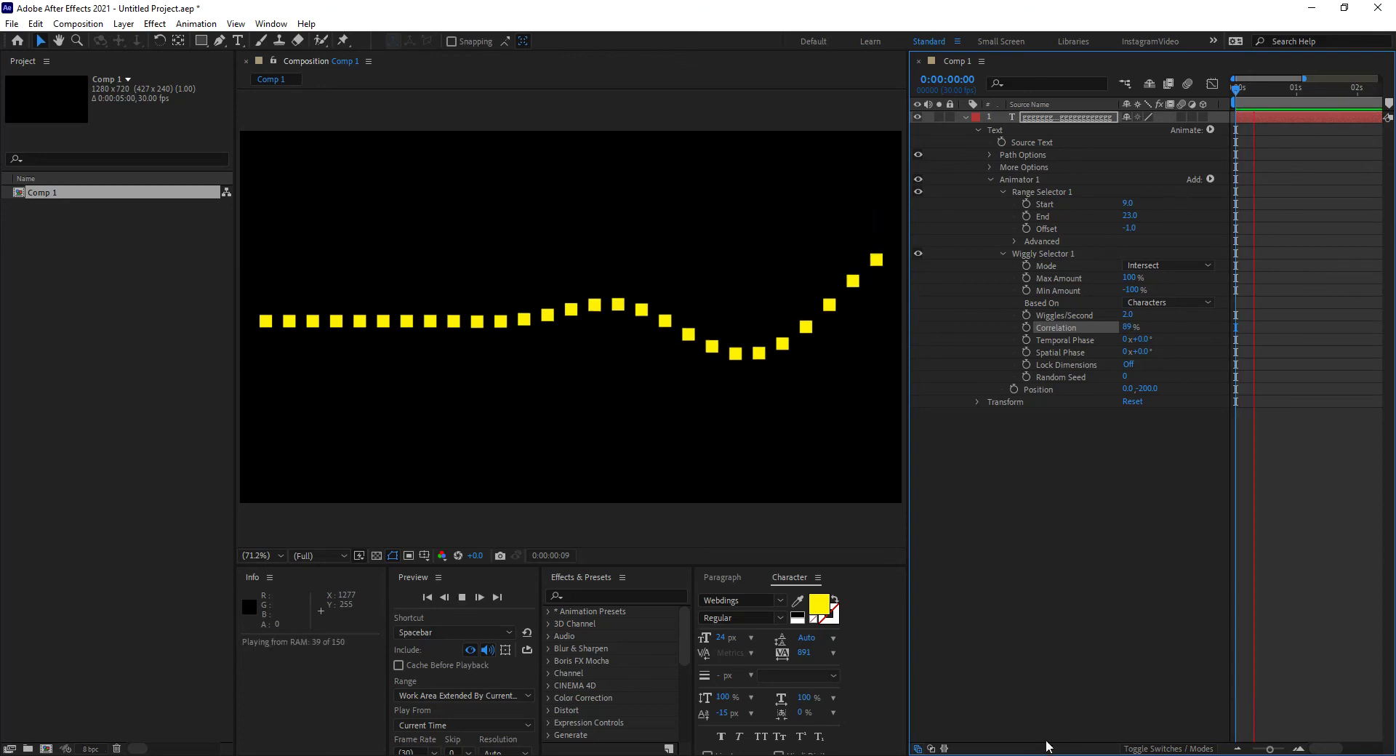
key(space)
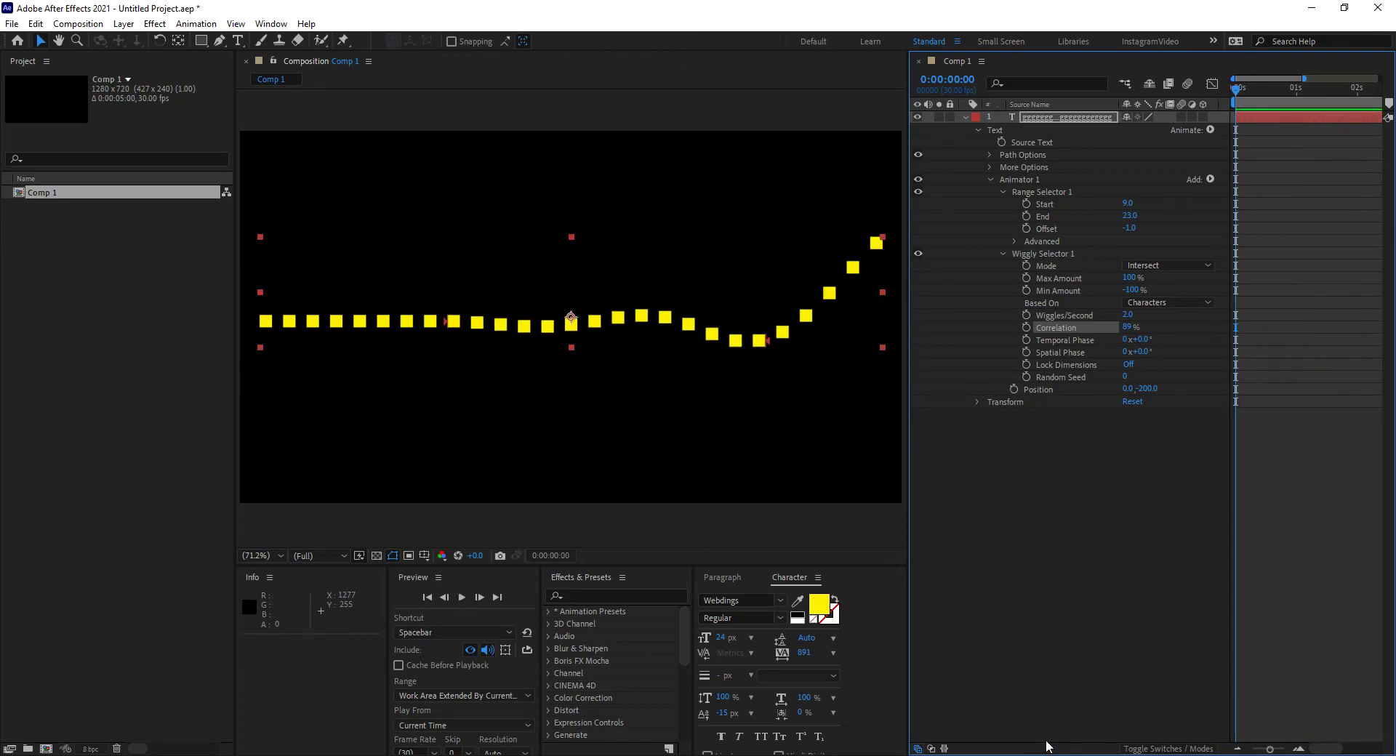
- Set Range Selector 1's Offset to -6 and its End to 29
mouse_move(1131, 228)
mouse_down()
mouse_move(1143, 215)
mouse_move(1123, 216)
mouse_move(1149, 202)
mouse_move(1125, 204)
mouse_up()
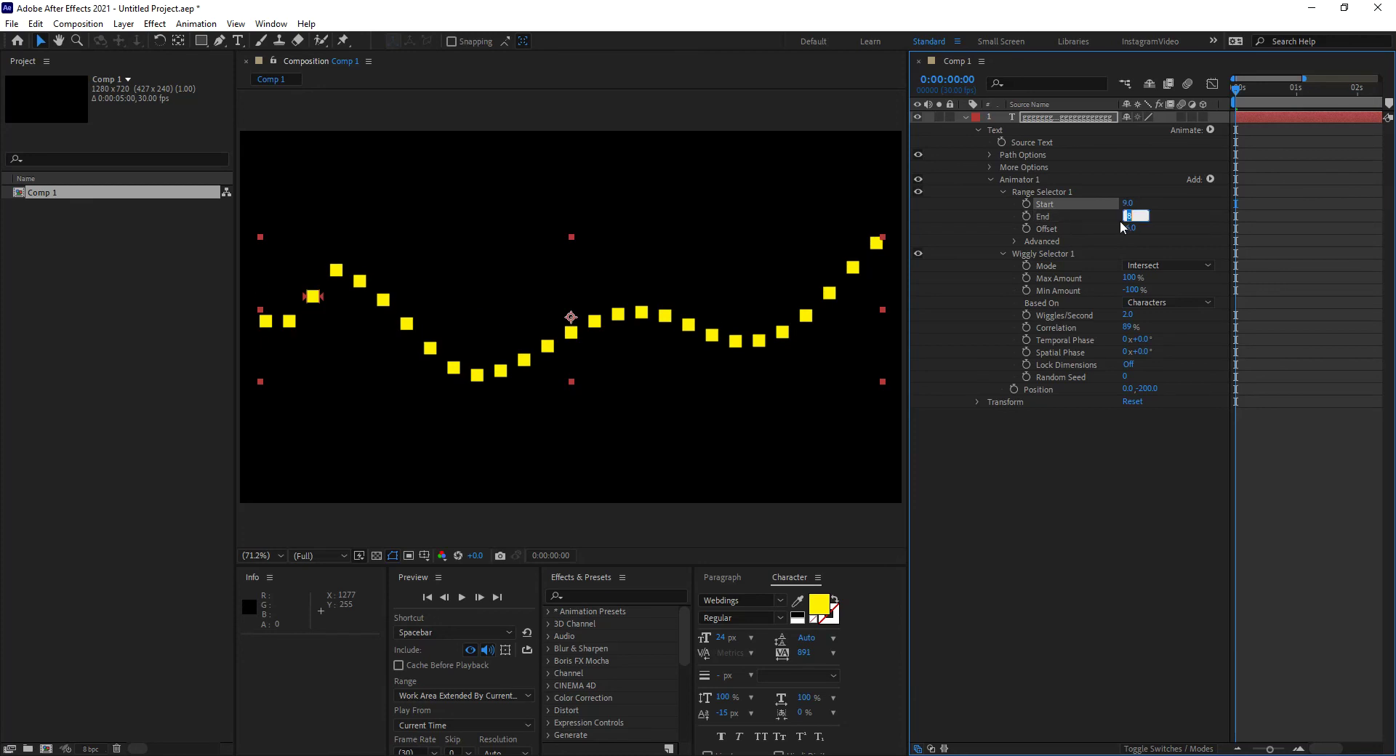
click(1143, 237)
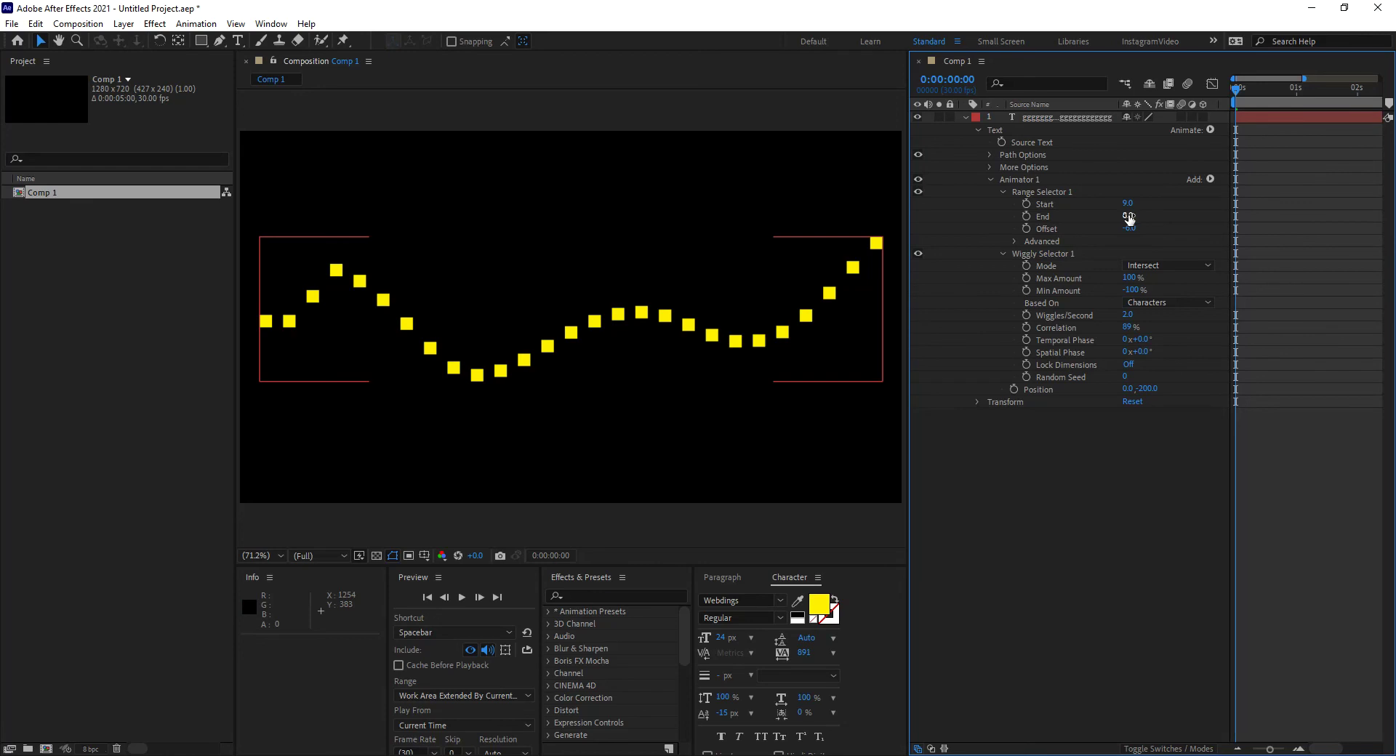
drag(1127, 216, 1142, 215)
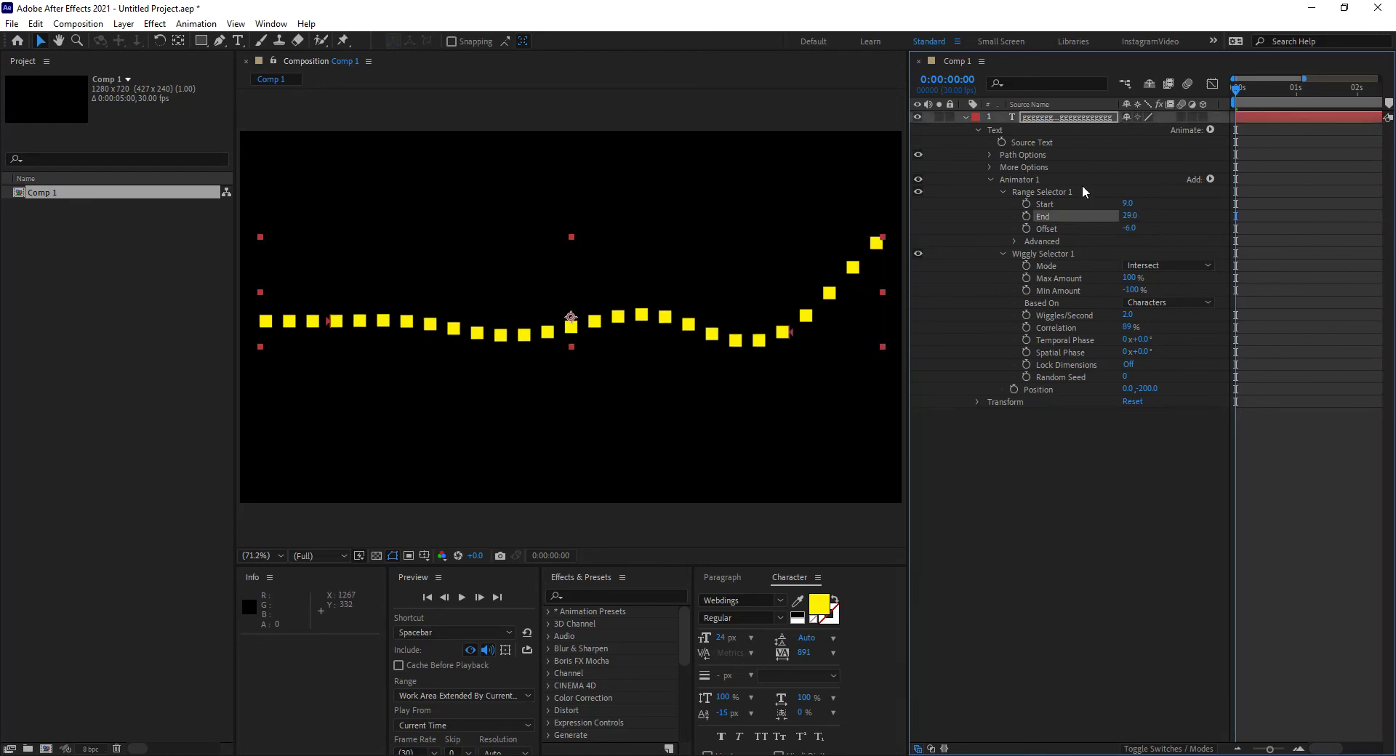
- Set Wiggly Selector 1's Correlation to 78% and its Random Seed to 33
click(1052, 256)
mouse_move(1127, 327)
mouse_down()
mouse_move(1159, 327)
mouse_move(1132, 327)
mouse_up()
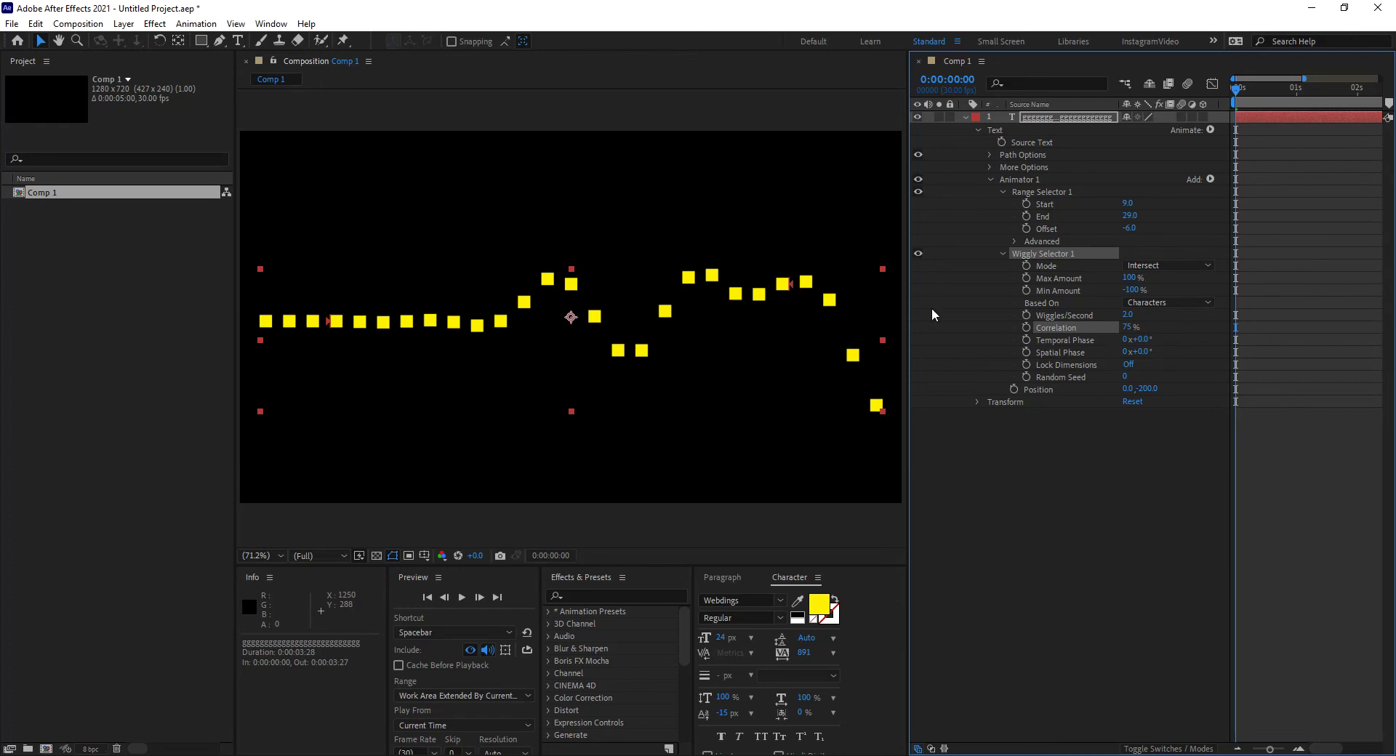
drag(1129, 327, 1136, 338)
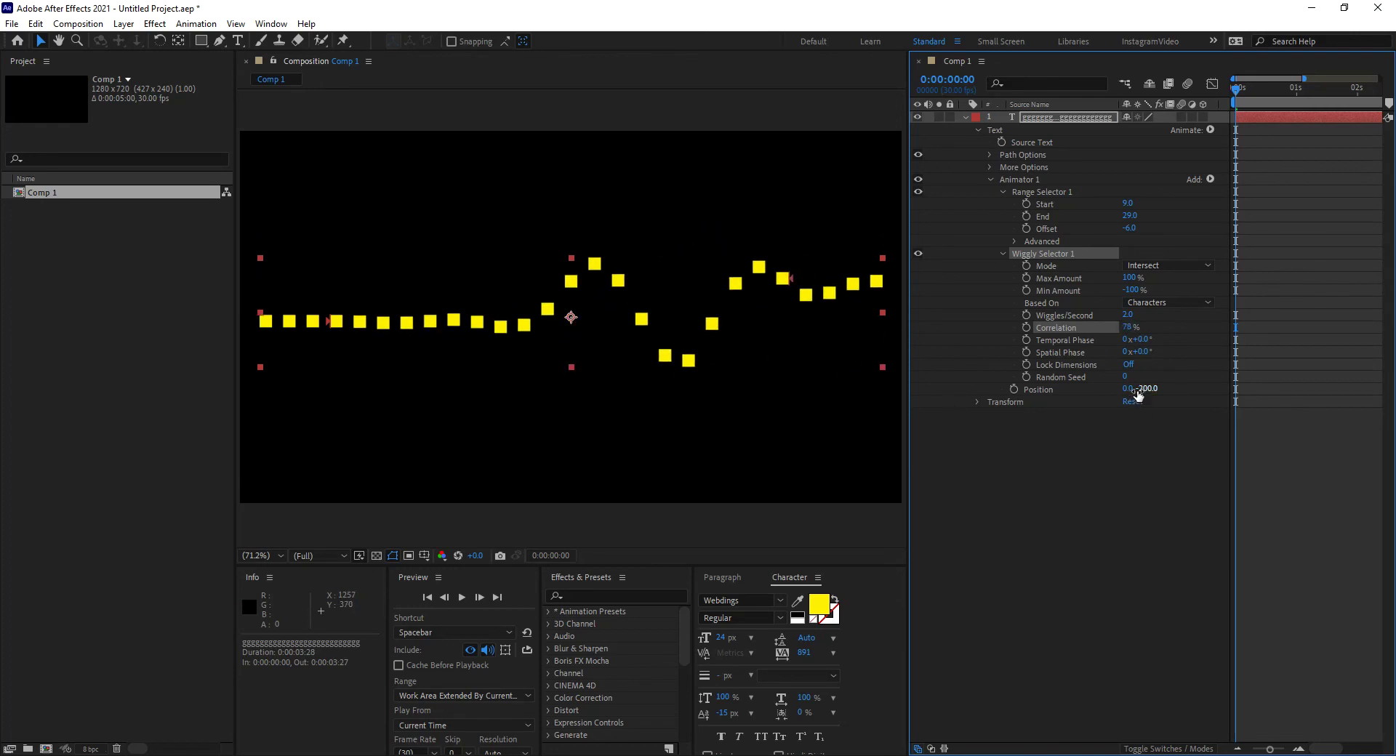
mouse_move(1131, 374)
mouse_down()
mouse_move(1170, 375)
mouse_move(1149, 382)
mouse_up()
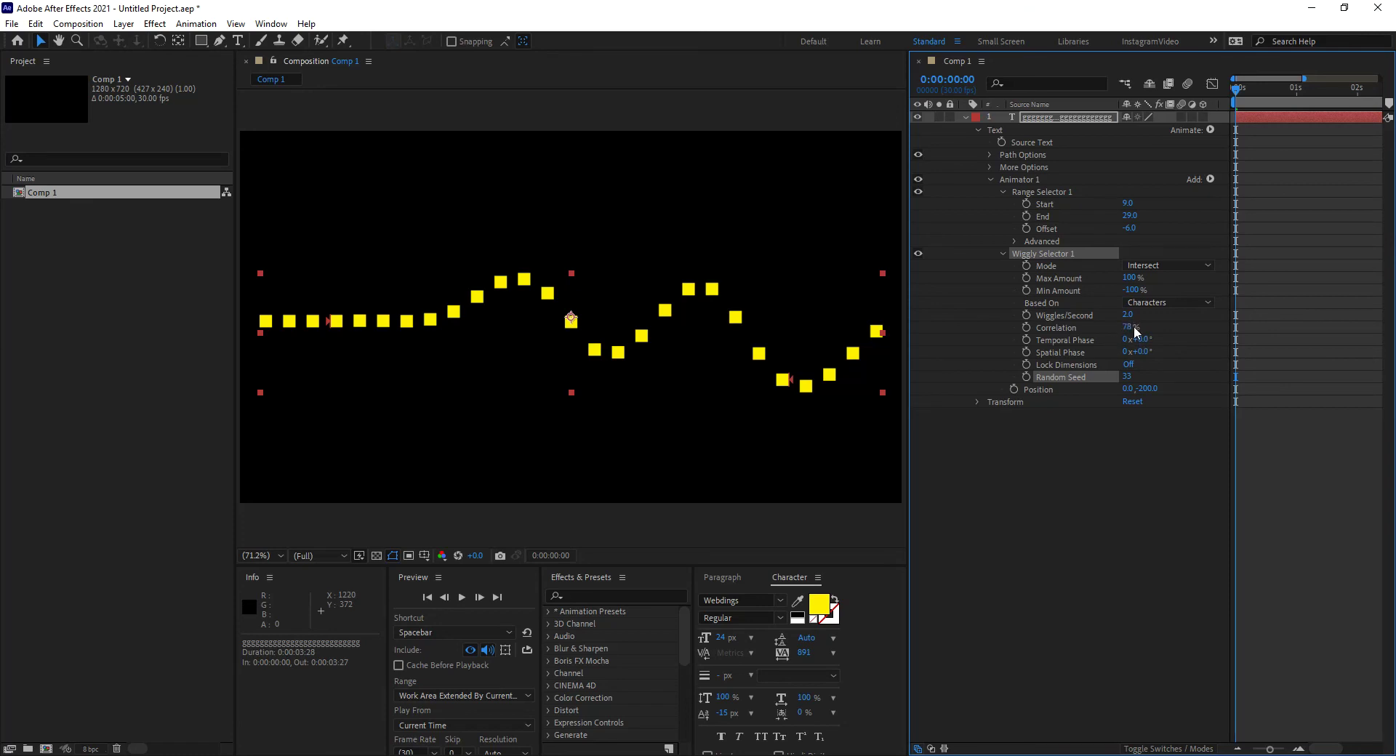
- Set Wiggly Selector 1's Wiggles/Second to 0, Temporal Phase to 67° and Spatial Phase to 228°
click(1128, 315)
key(Return)
drag(1135, 339, 1217, 325)
drag(1147, 354, 1114, 344)
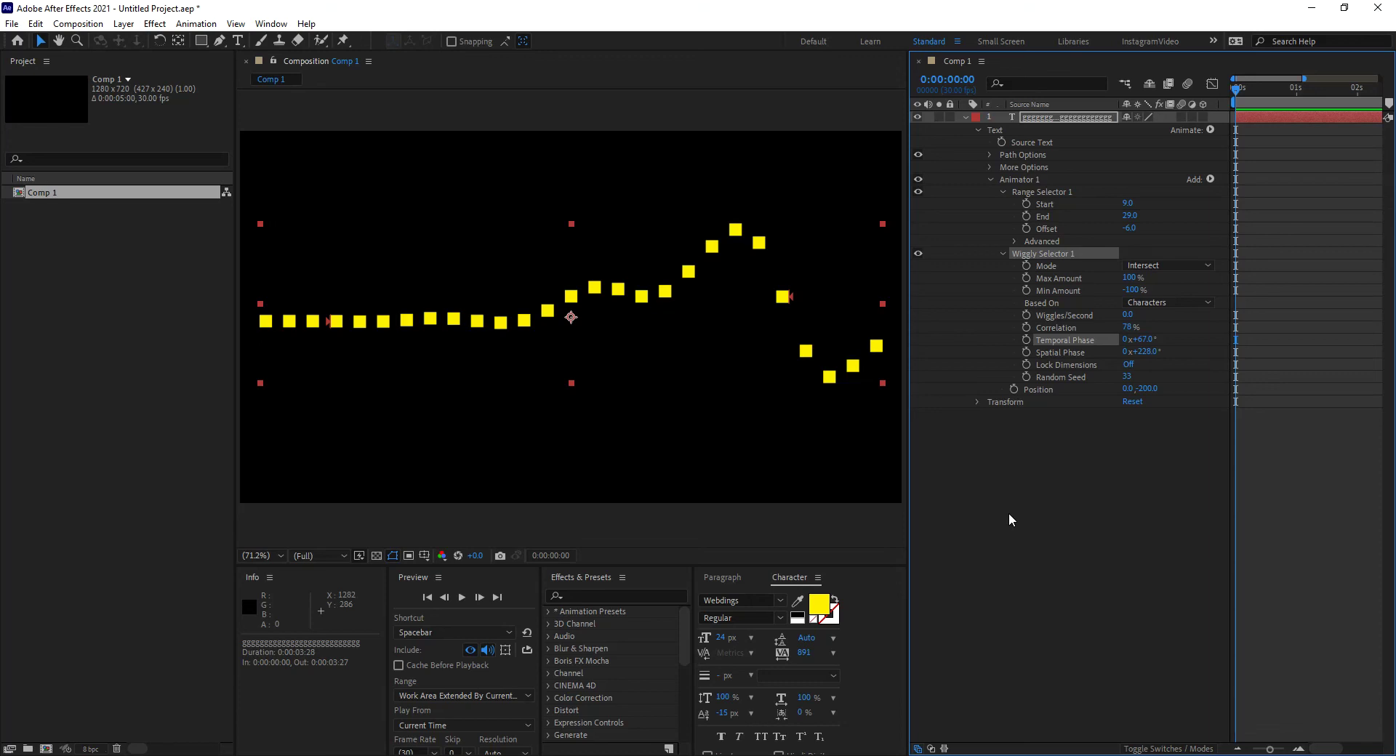
- Look through the properties available for animating the text layer without adding one
click(1209, 131)
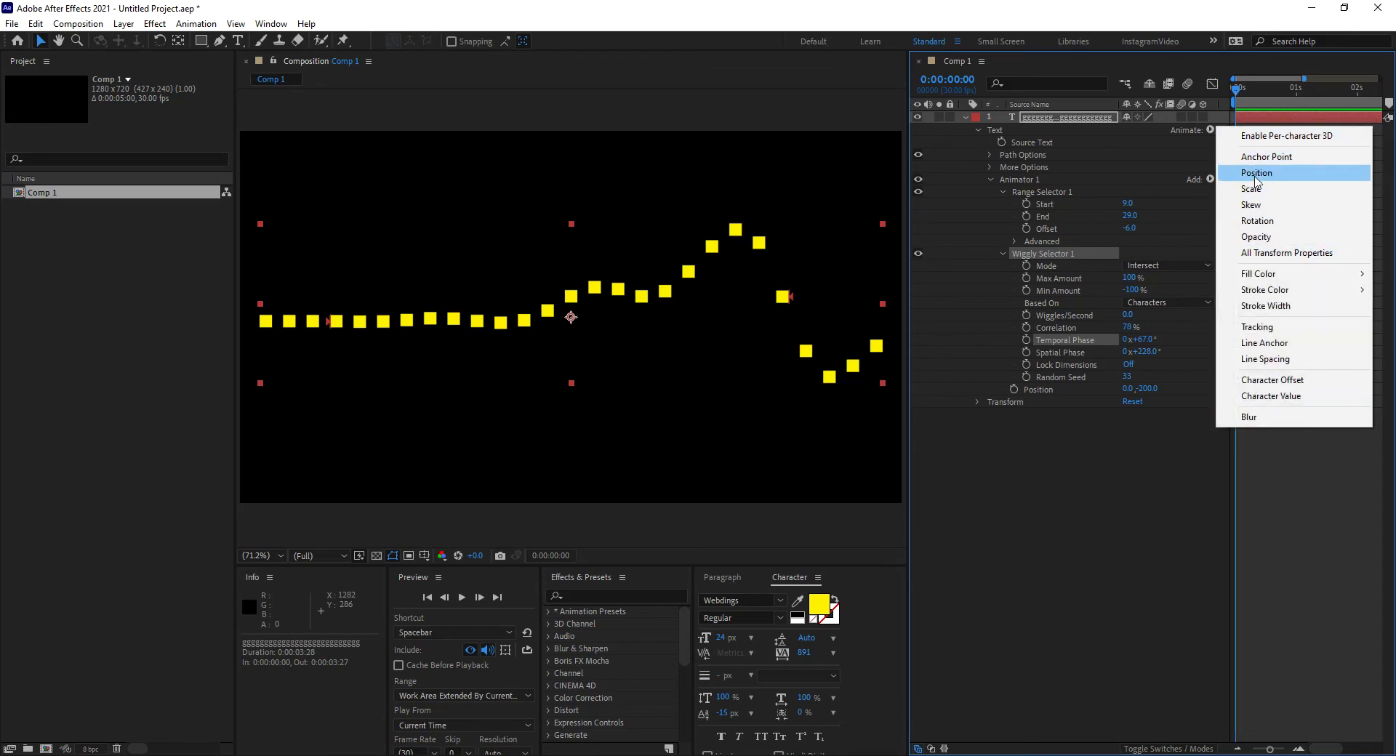
click(1071, 525)
click(1040, 203)
click(1058, 425)
click(1067, 169)
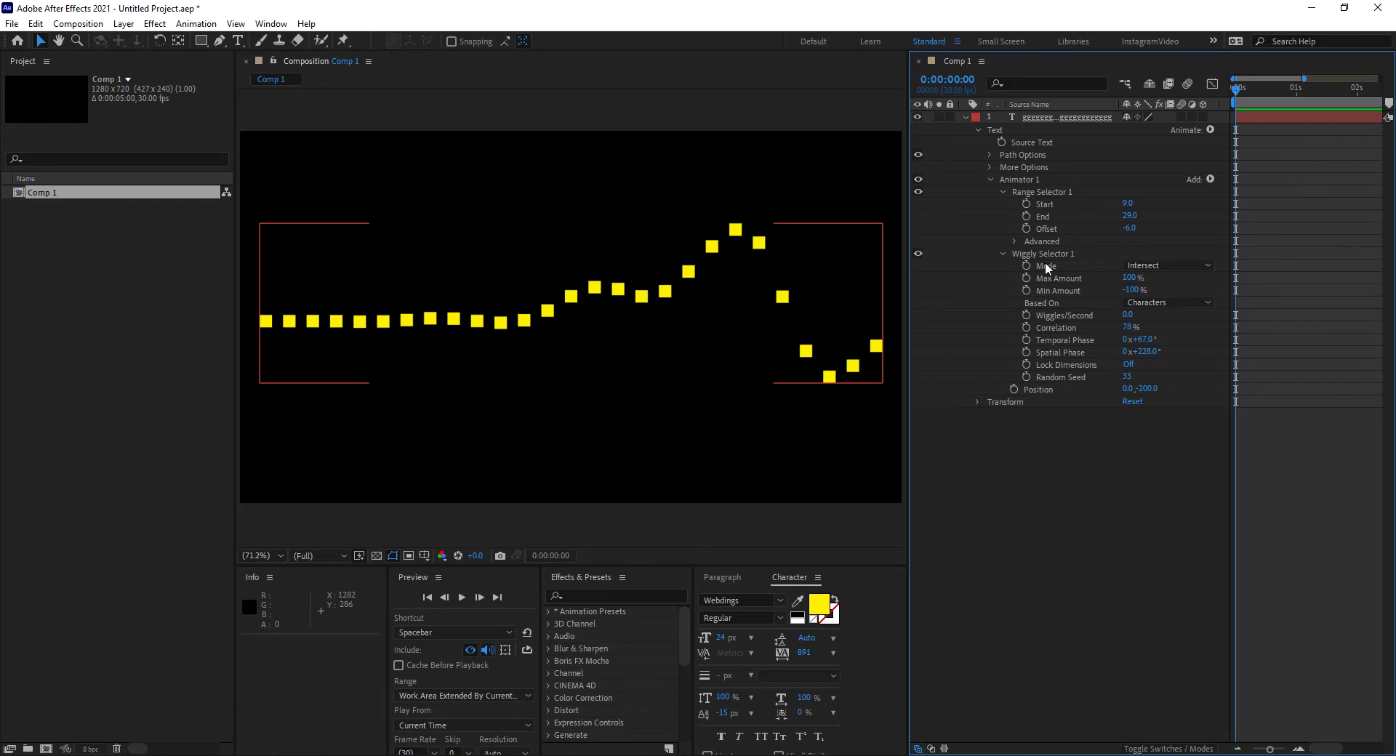
- Expand Range Selector 1's Advanced settings to show its units, shape and easing options
click(1014, 241)
click(1079, 551)
click(1075, 438)
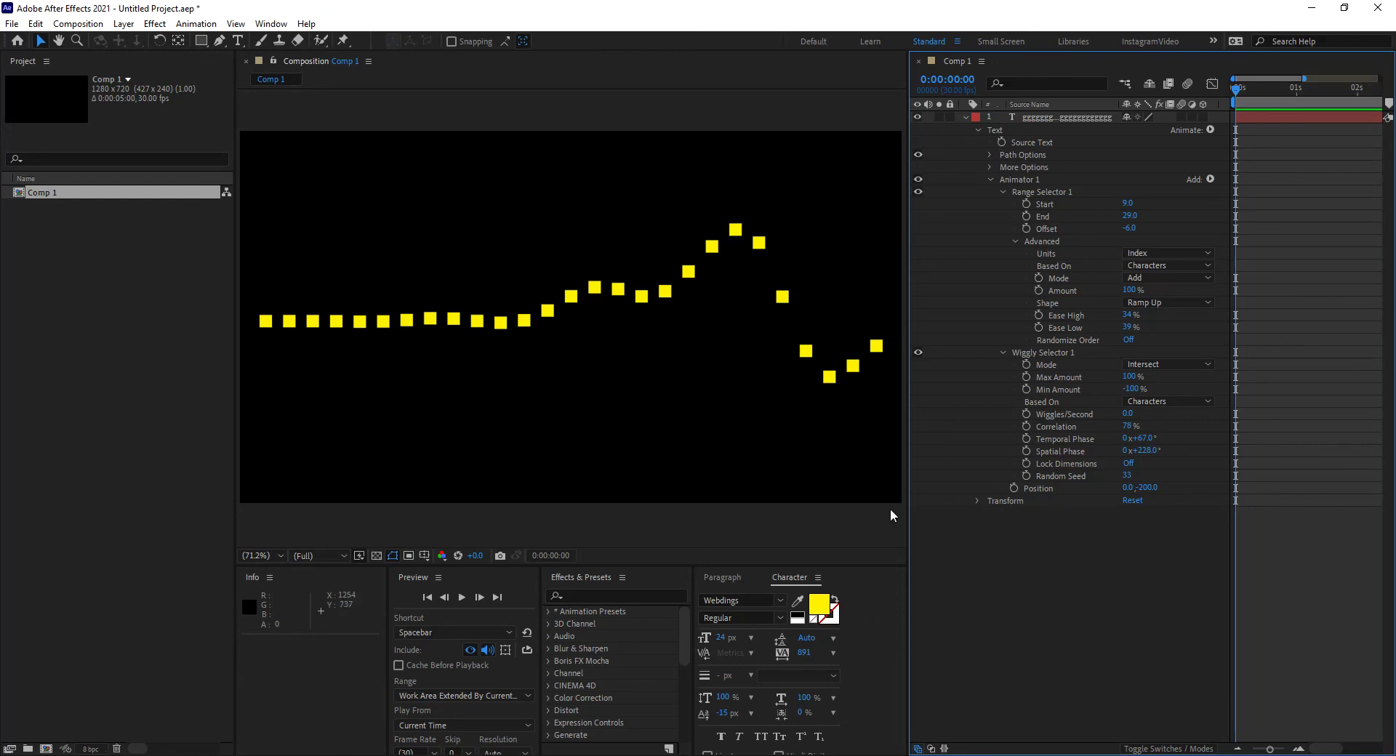
- Rename Animator 1 as Whip
click(1032, 179)
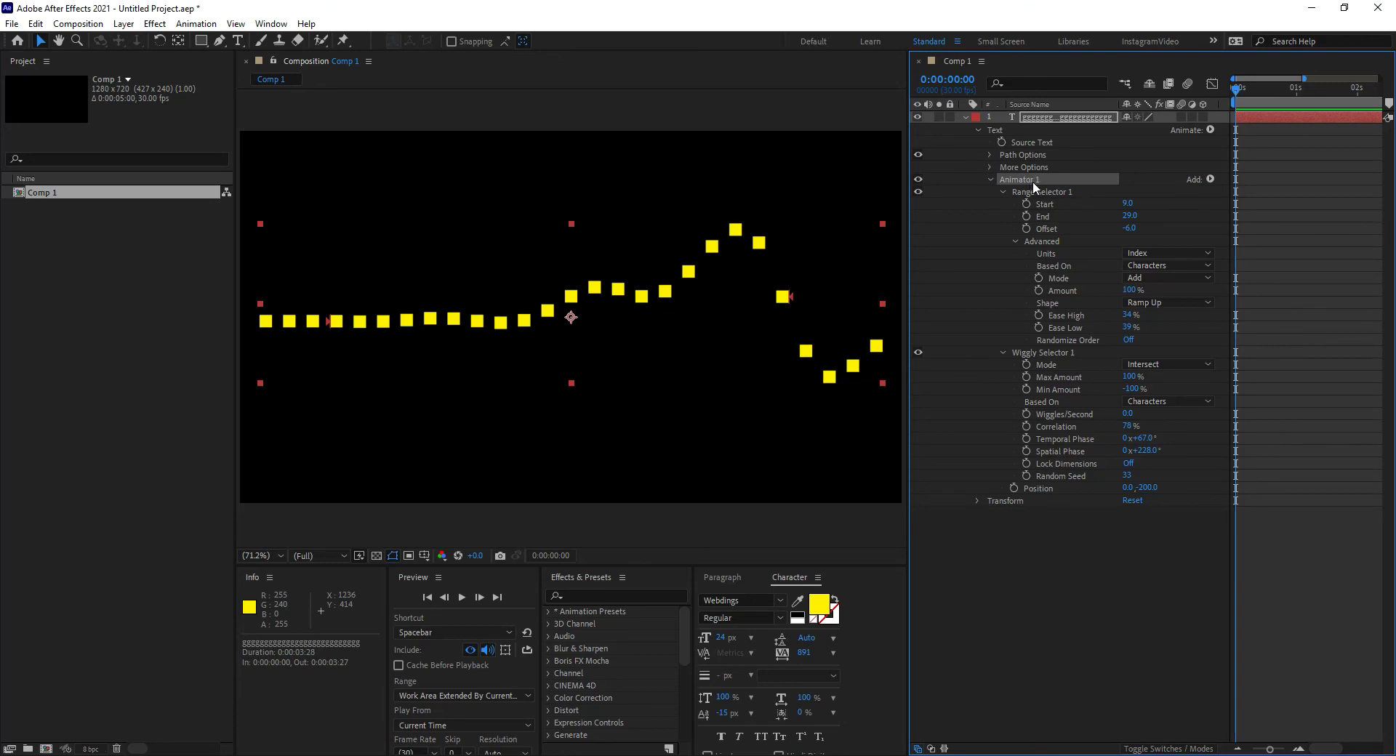
key(Return)
text(Whip)
key(Return)
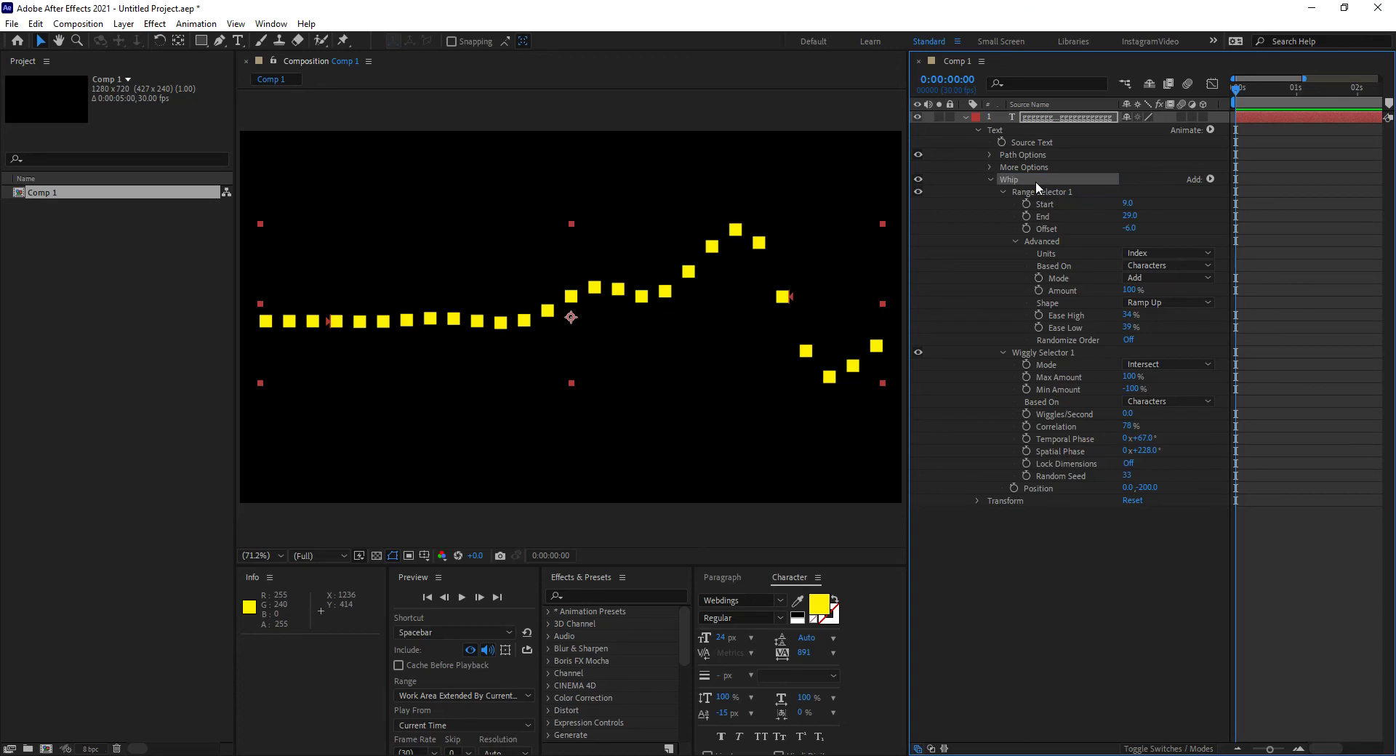
- Toggle the Whip animator and its Range Selector 1 off and on repeatedly to compare the row's shape with and without them
click(918, 179)
click(919, 178)
click(918, 179)
click(918, 179)
click(918, 179)
click(918, 179)
click(918, 178)
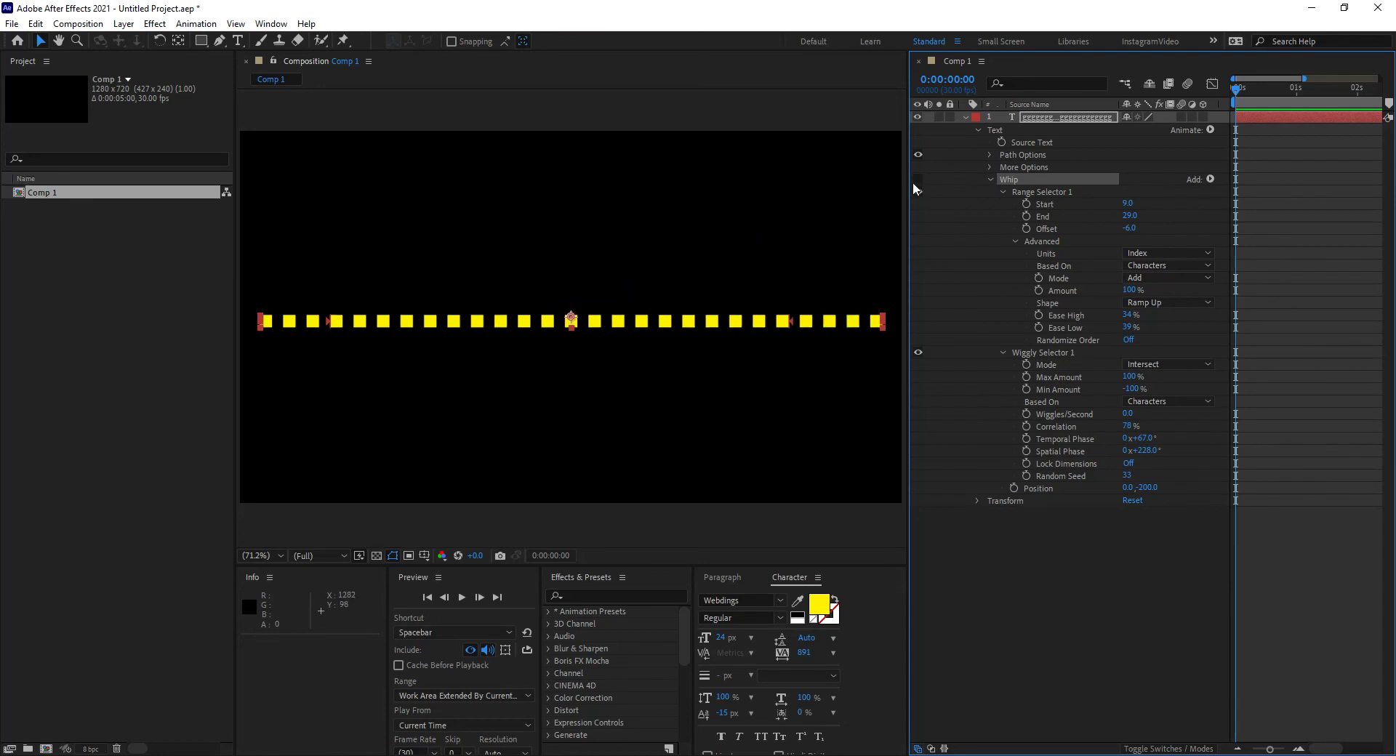
click(915, 180)
click(915, 180)
click(915, 180)
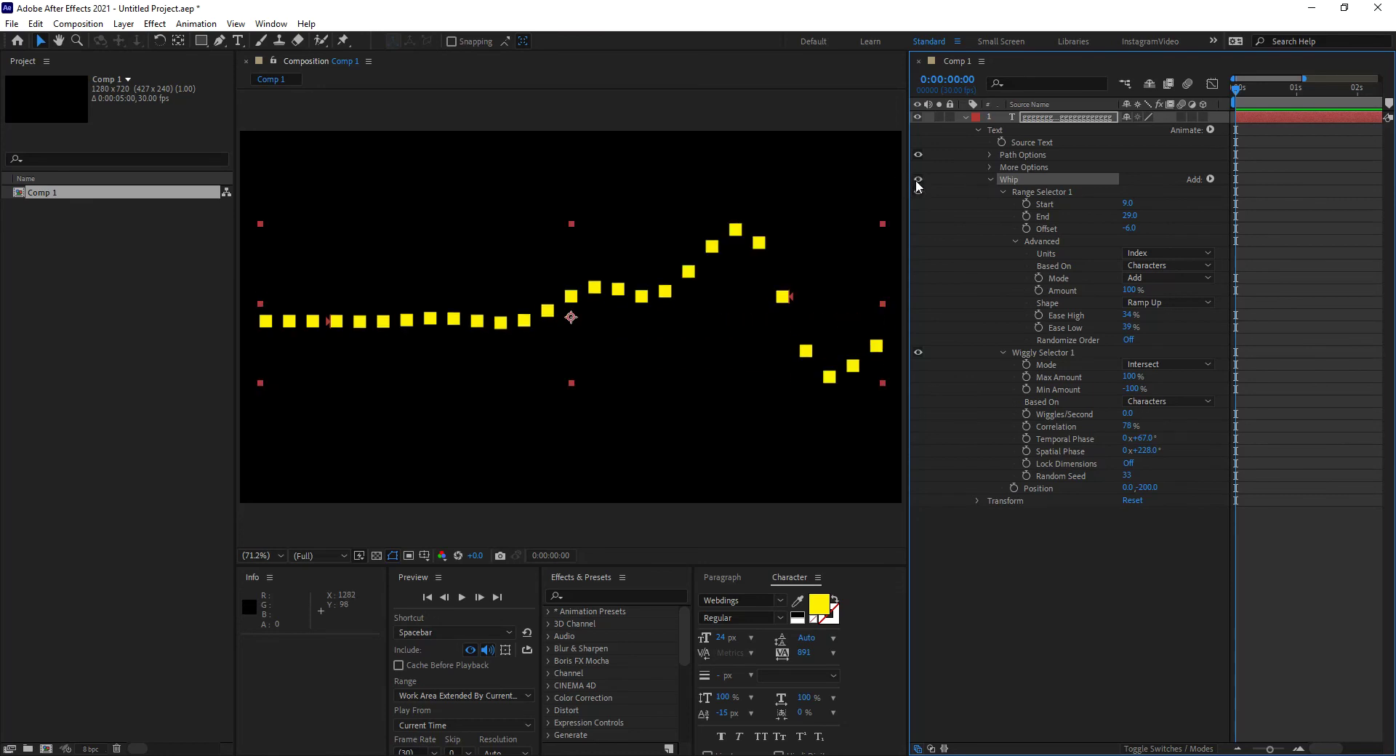
click(916, 182)
click(917, 186)
click(918, 192)
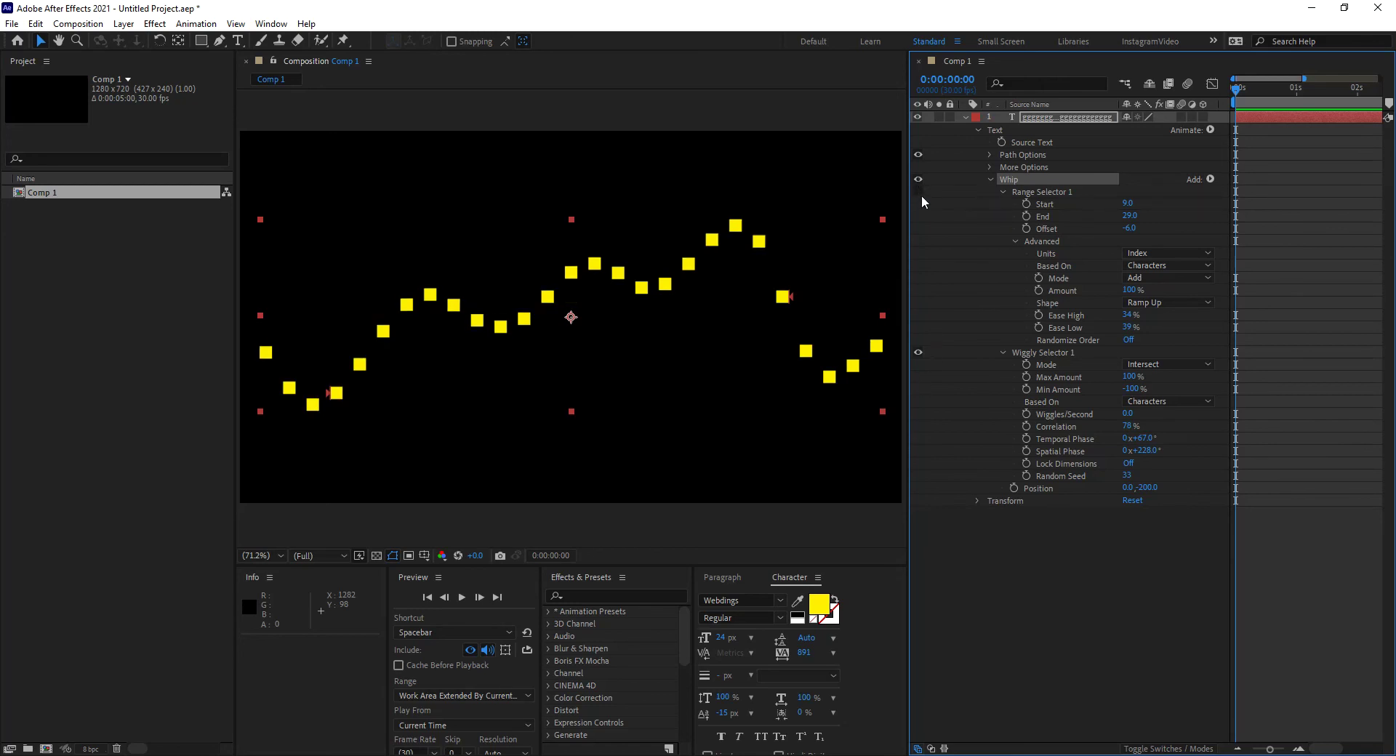
click(918, 192)
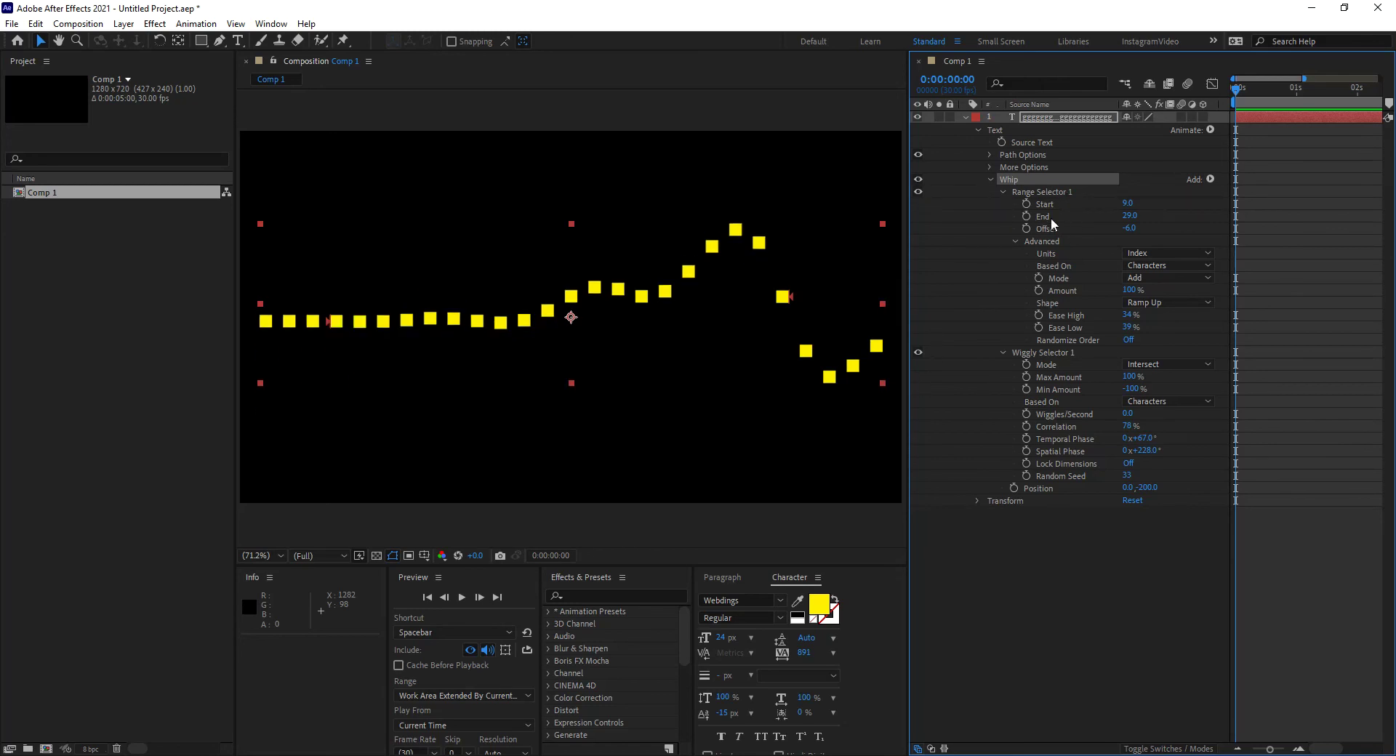